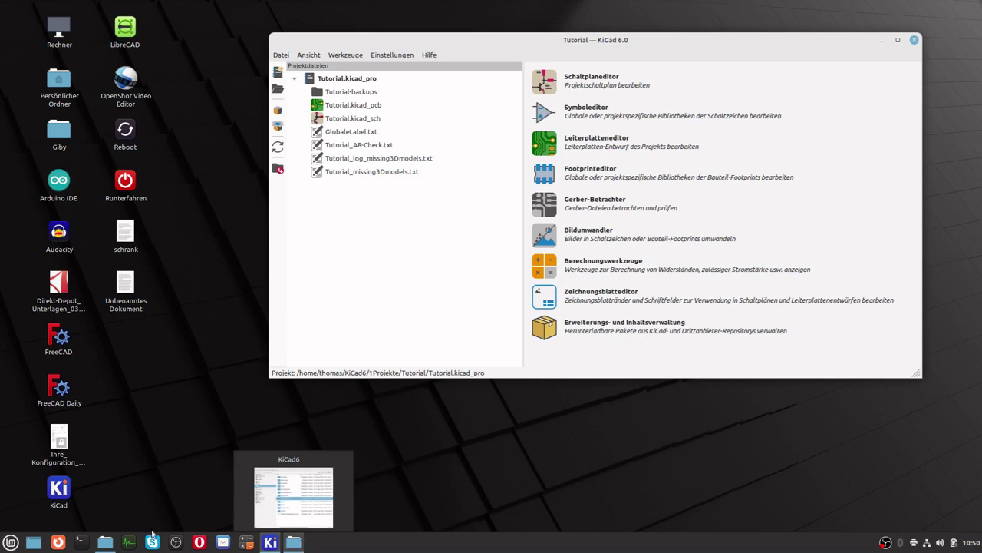
Open the eig-template folder inside KiCad6 in the file manager and bring up a second file manager window at the filesystem root
left_click(298, 542)
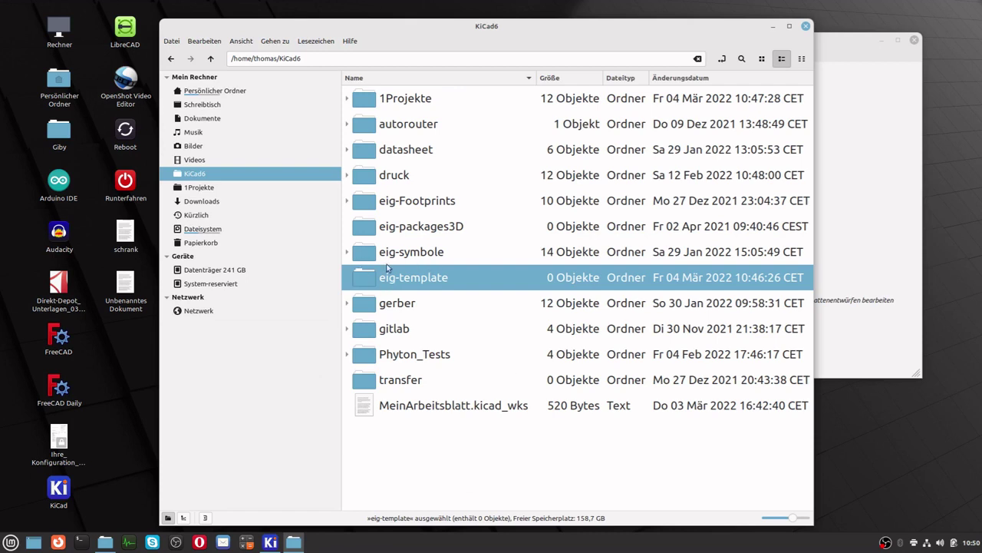
double_click(436, 280)
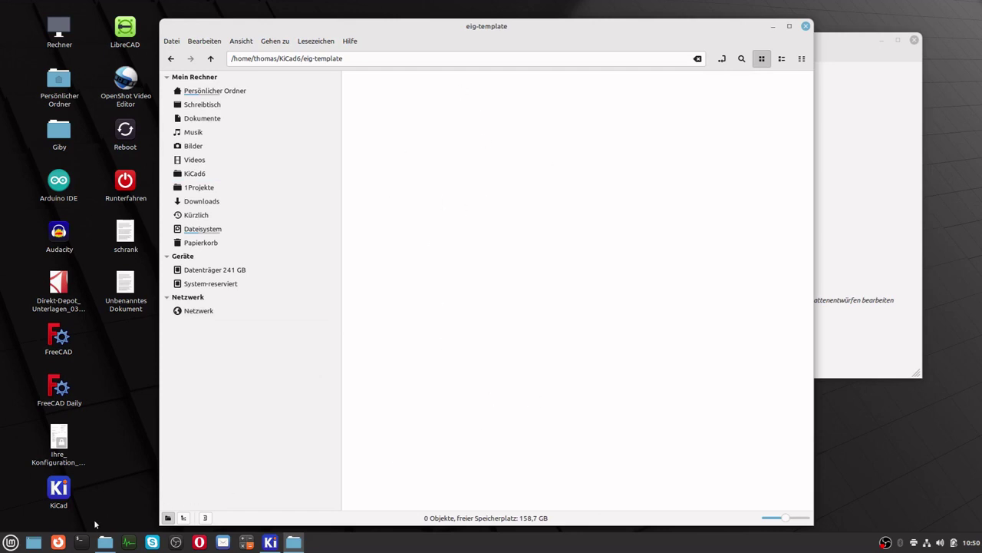
middle_click(107, 544)
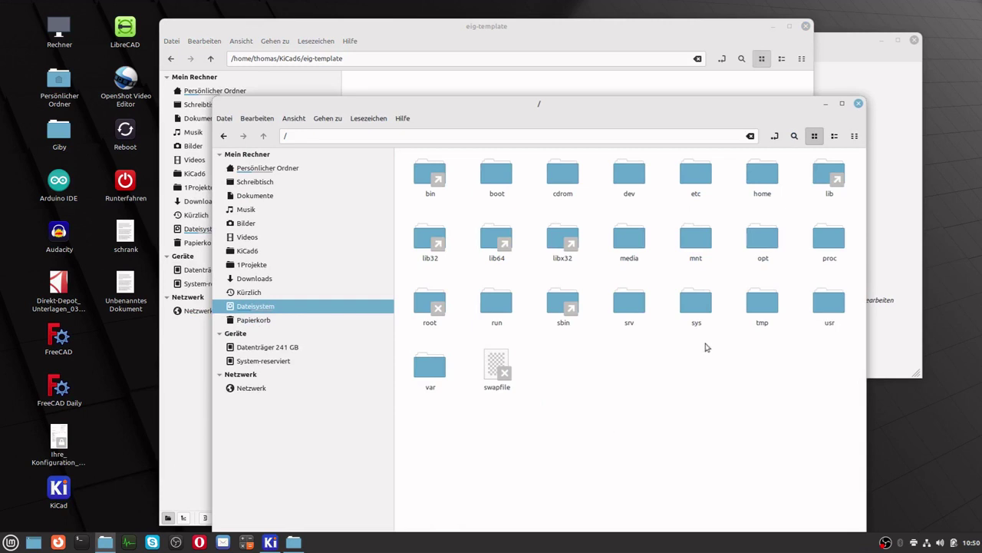
Start a new project from a template in KiCad and enlarge the template selection dialog to show more system templates
left_click(898, 350)
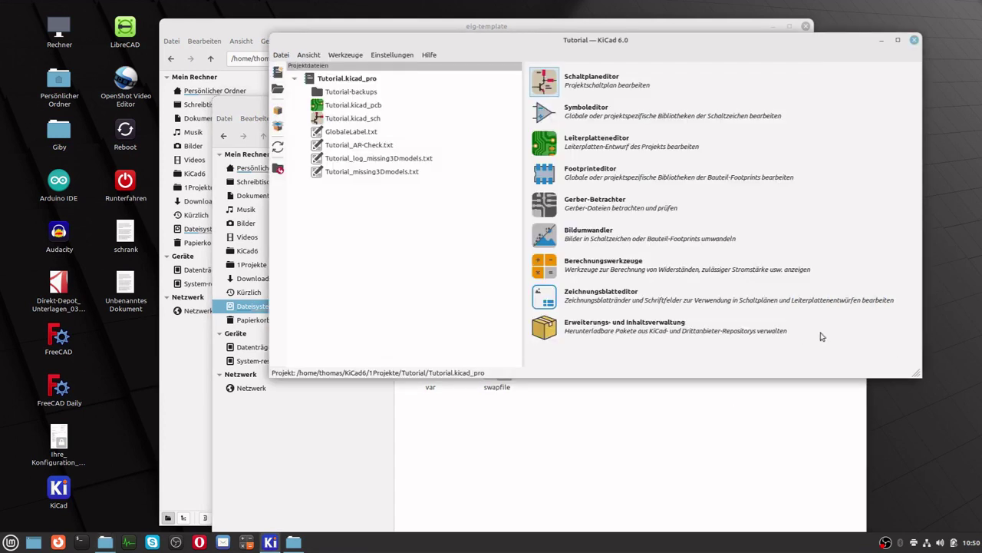
left_click(281, 55)
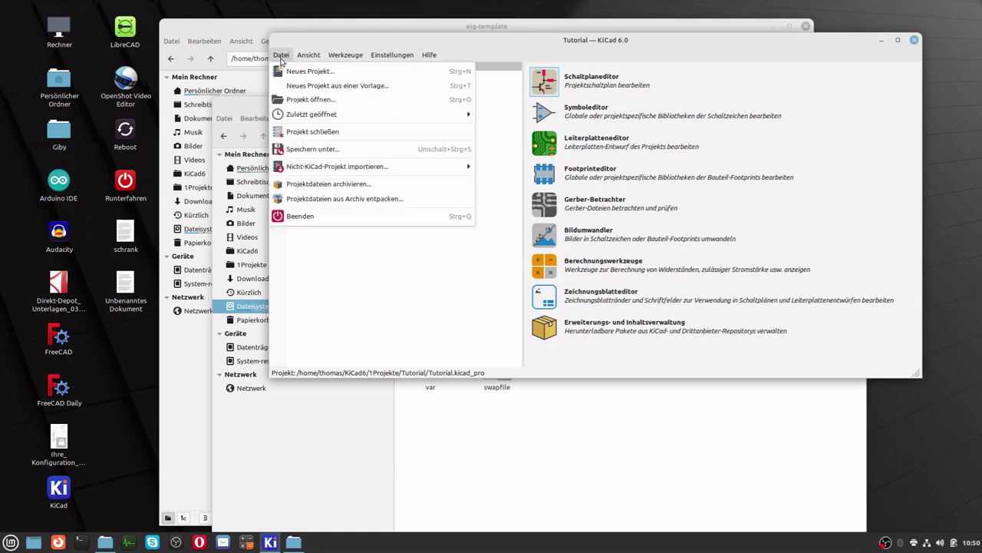
left_click(316, 86)
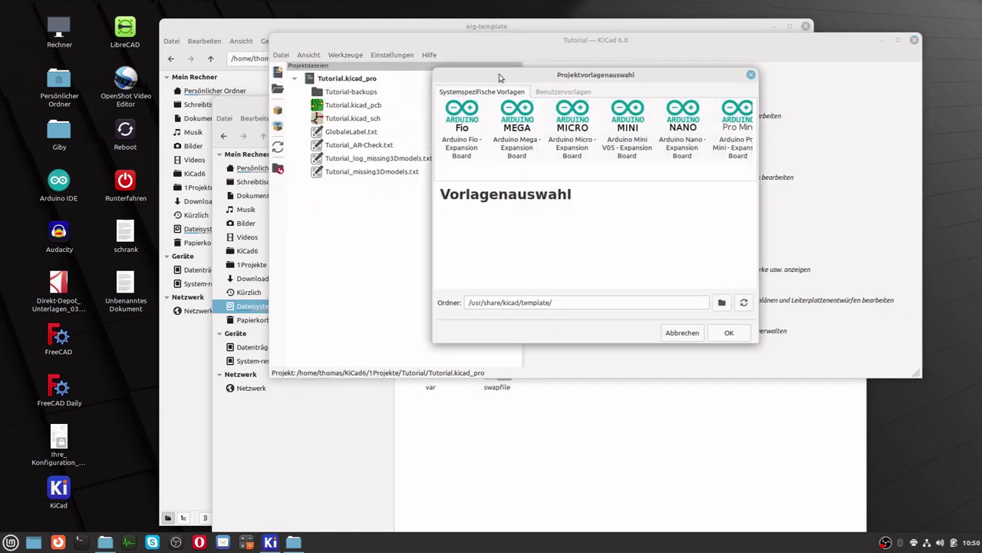
left_click_drag(499, 77, 376, 55)
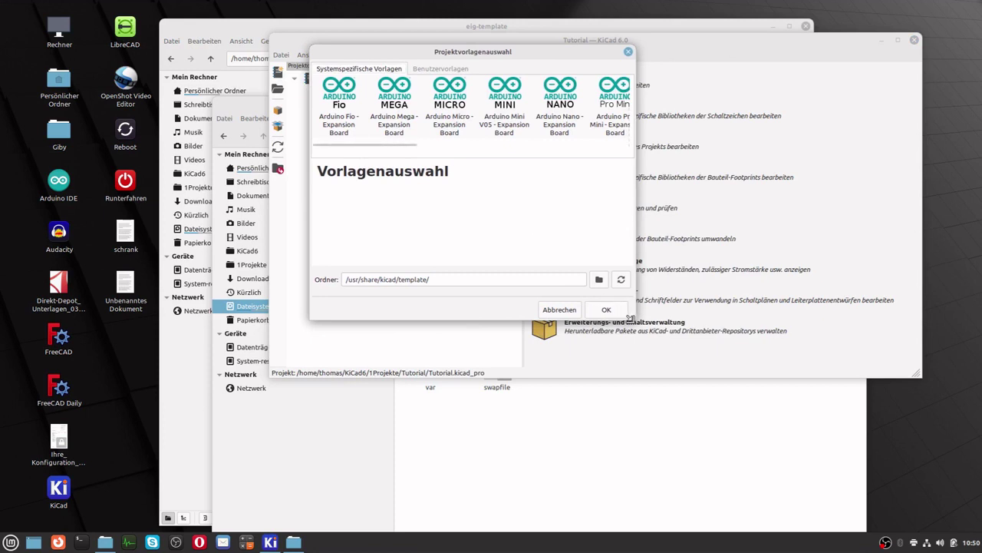
left_click_drag(629, 317, 981, 404)
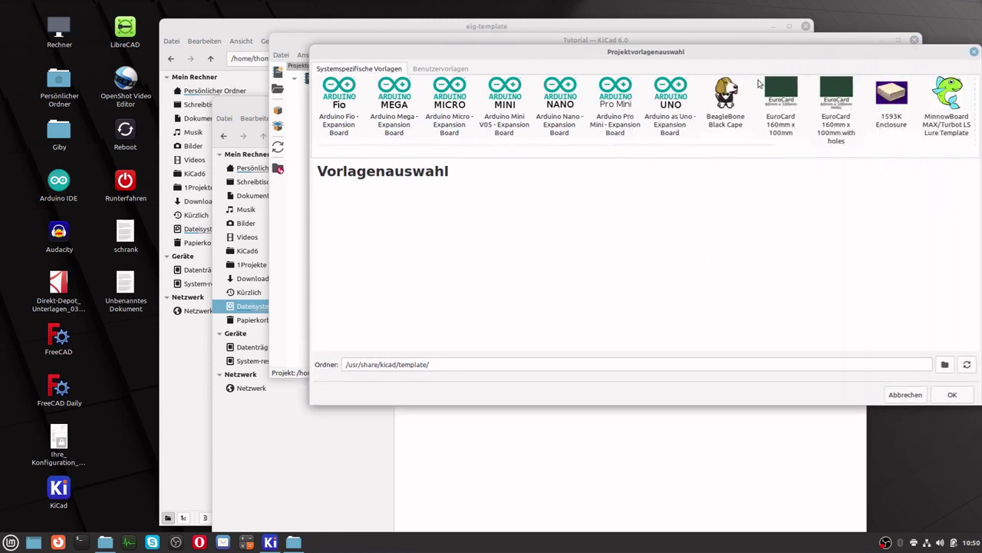
left_click_drag(718, 52, 607, 64)
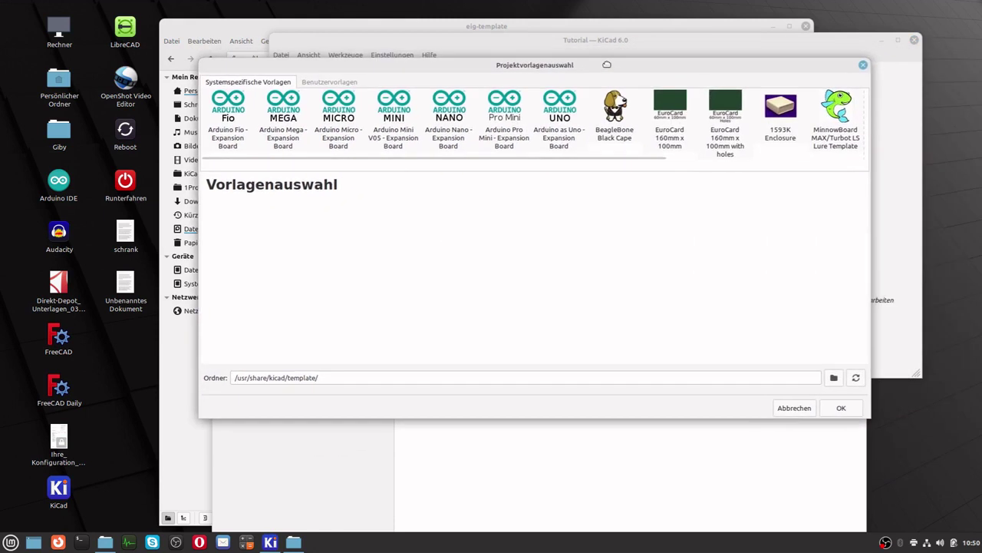
Preview the Arduino Fio expansion board template, check the system template folder path, and dismiss the template selection
left_click(226, 109)
scroll(437, 243, "down", 5)
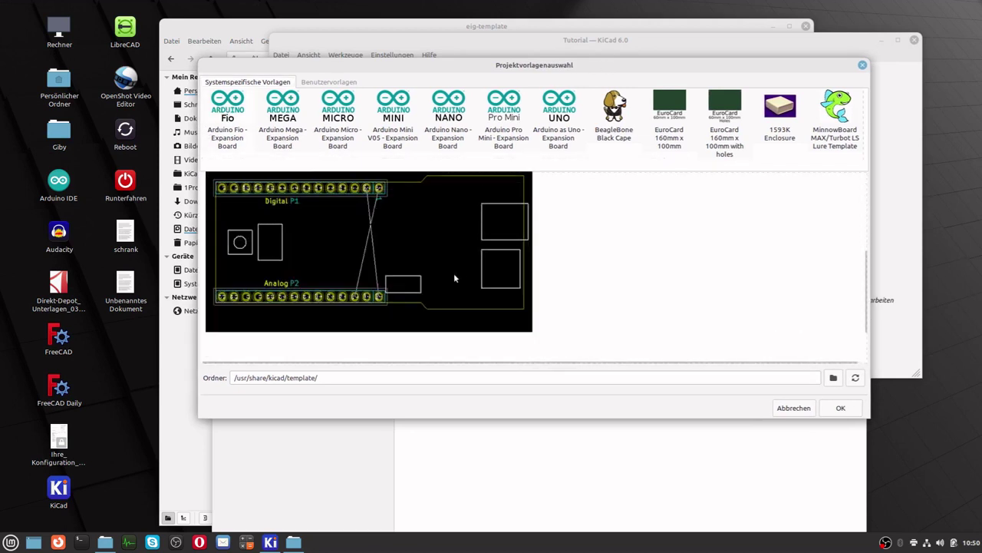
left_click_drag(317, 377, 182, 376)
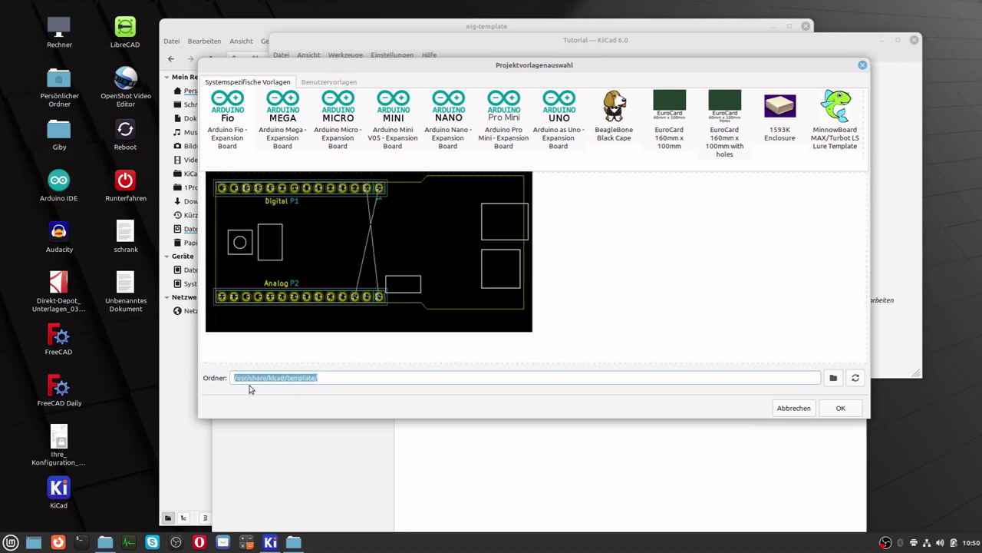
left_click(348, 379)
left_click(793, 408)
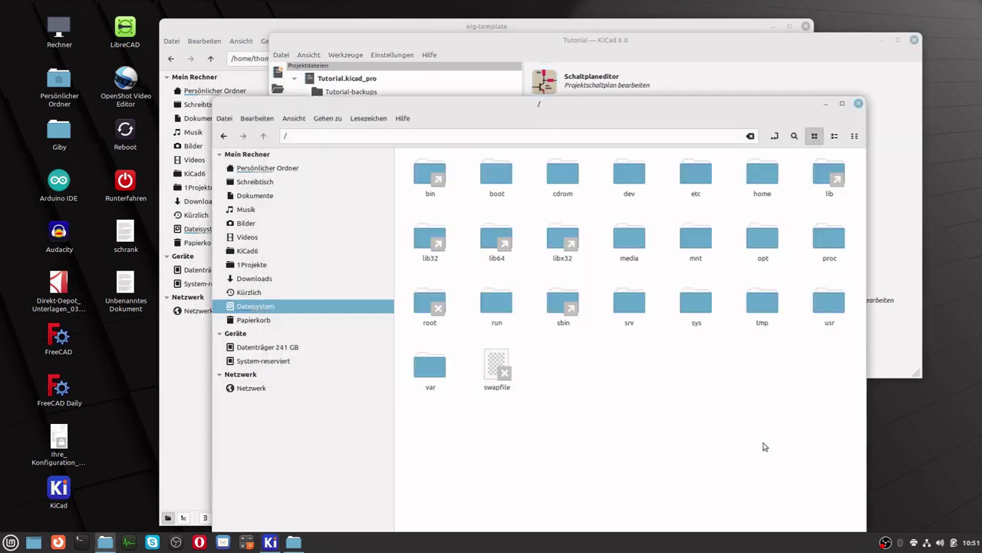
Browse from the filesystem root to the folder /usr/share/kicad/template in the file manager
double_click(829, 303)
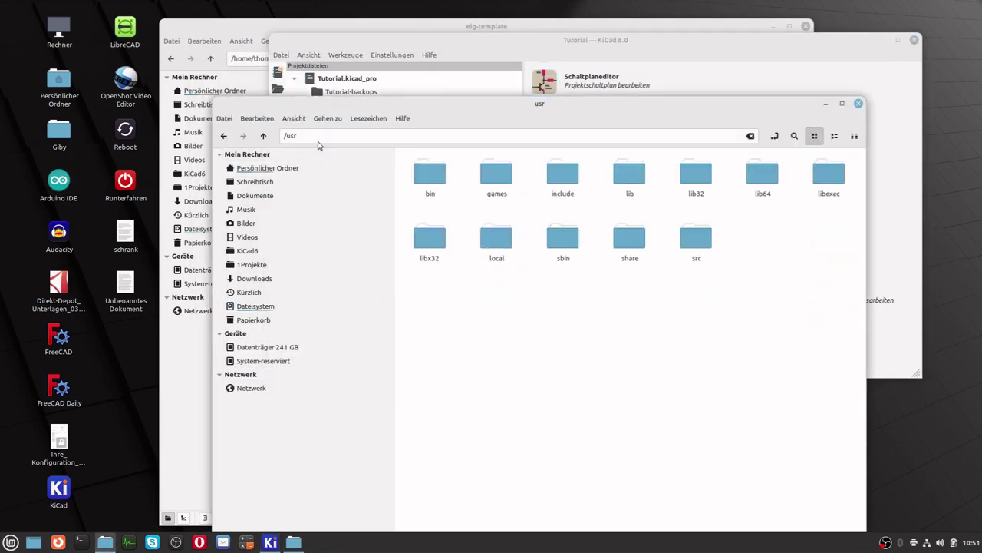
double_click(631, 240)
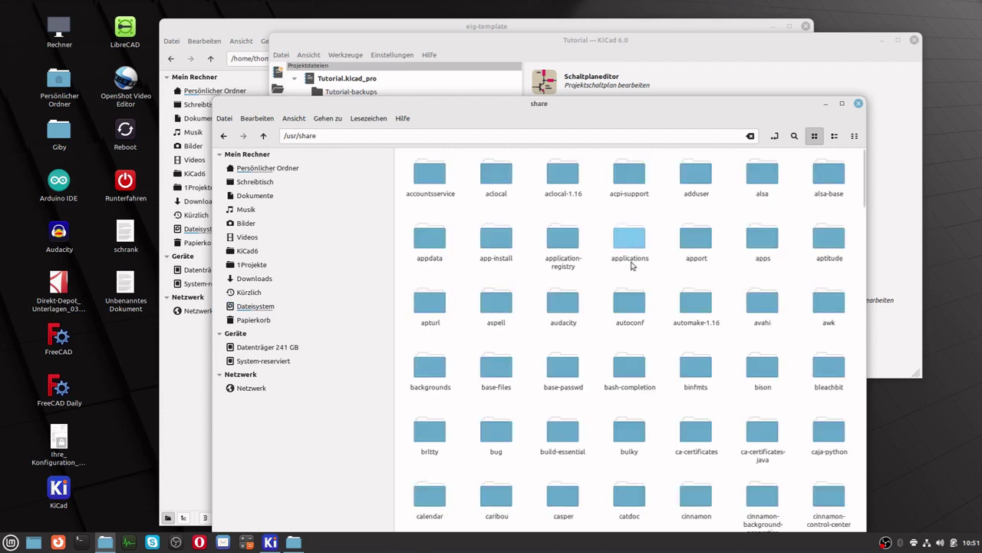
type("ki")
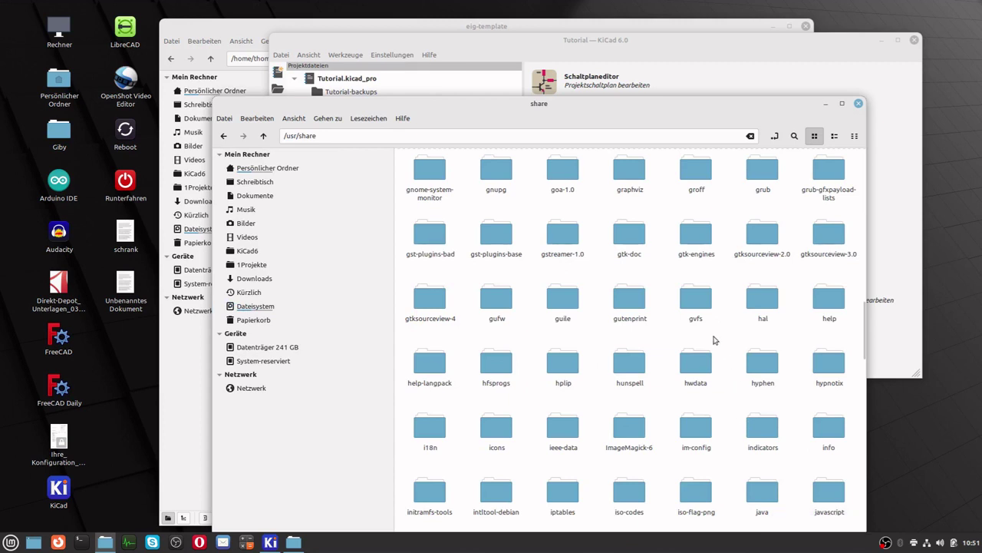
scroll(629, 330, "up", 3)
scroll(673, 351, "down", 3)
scroll(660, 349, "down", 3)
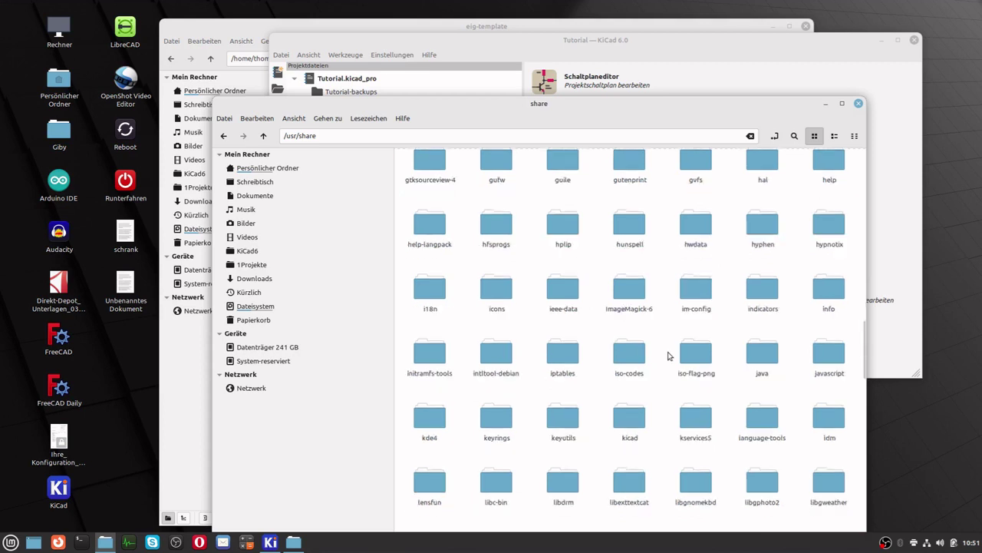
double_click(640, 330)
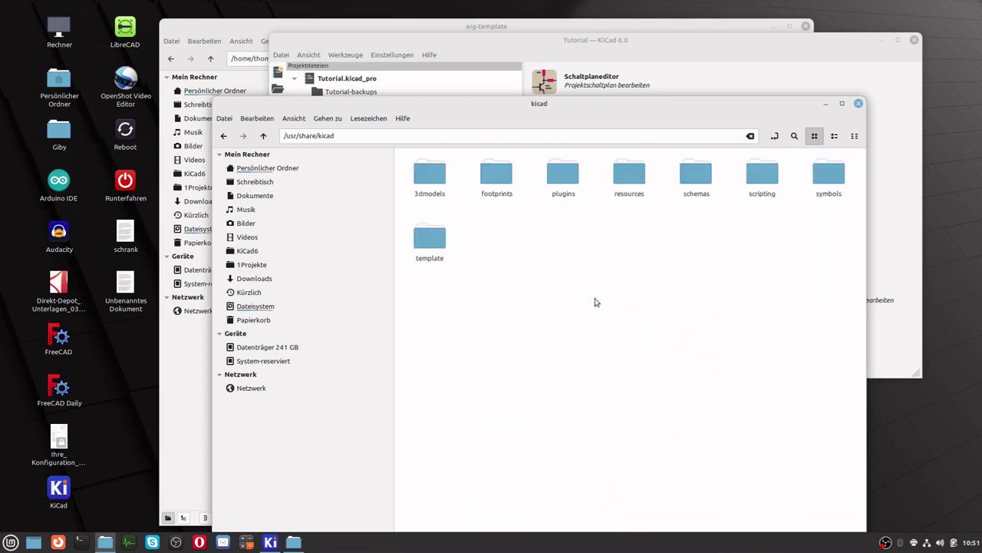
double_click(430, 243)
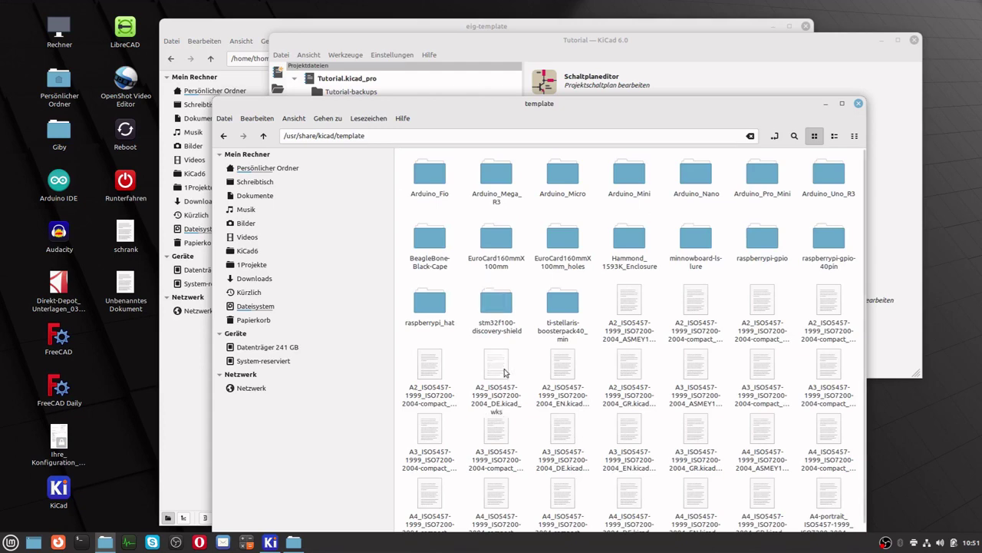
Reposition and widen the template folder window and show its contents as a detailed list
left_click_drag(557, 106, 466, 23)
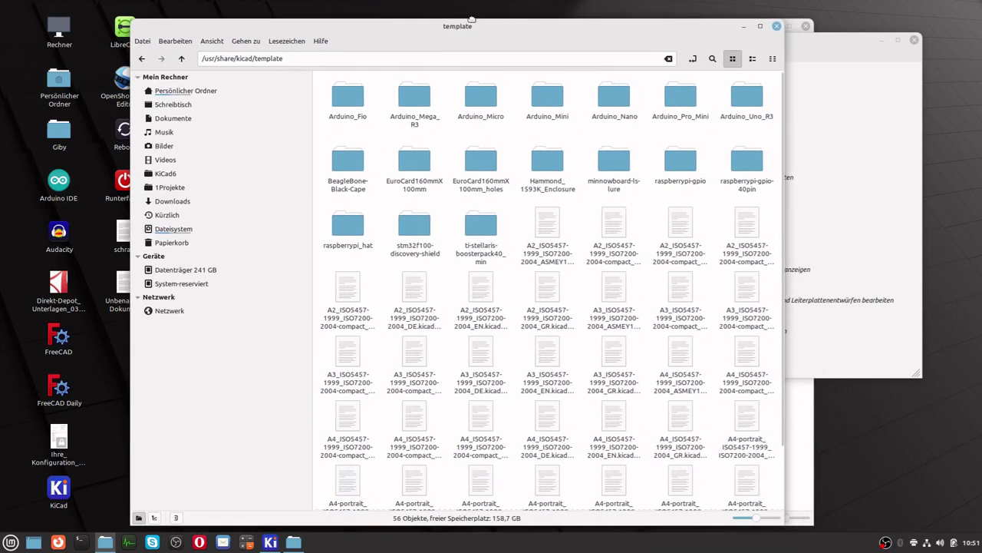
left_click_drag(782, 519, 831, 508)
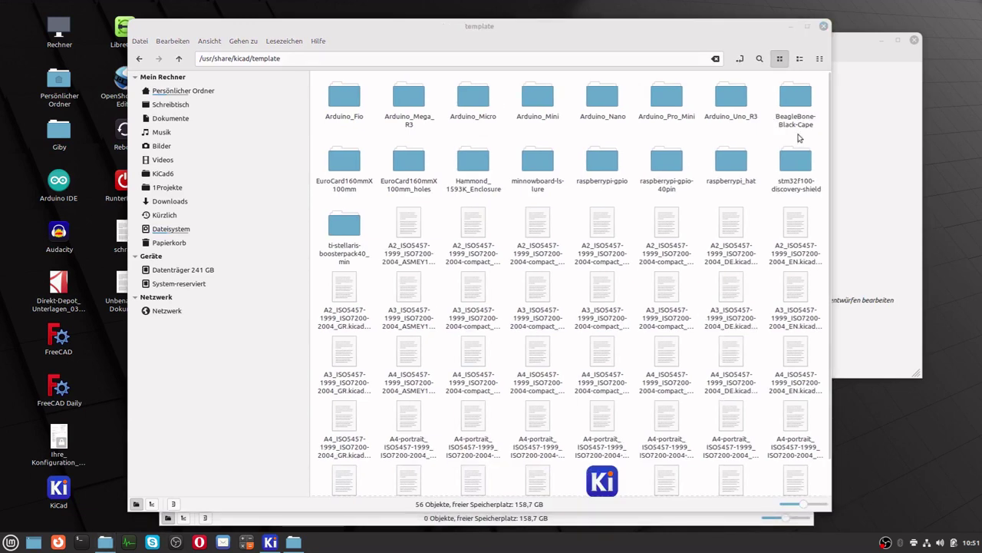
left_click(800, 59)
Examine the project template folders and the kicad_wks drawing sheet files, including A2_ISO5457-1999_ISO7200-2004_DE.kicad_wks, in the system template folder
scroll(592, 245, "down", 5)
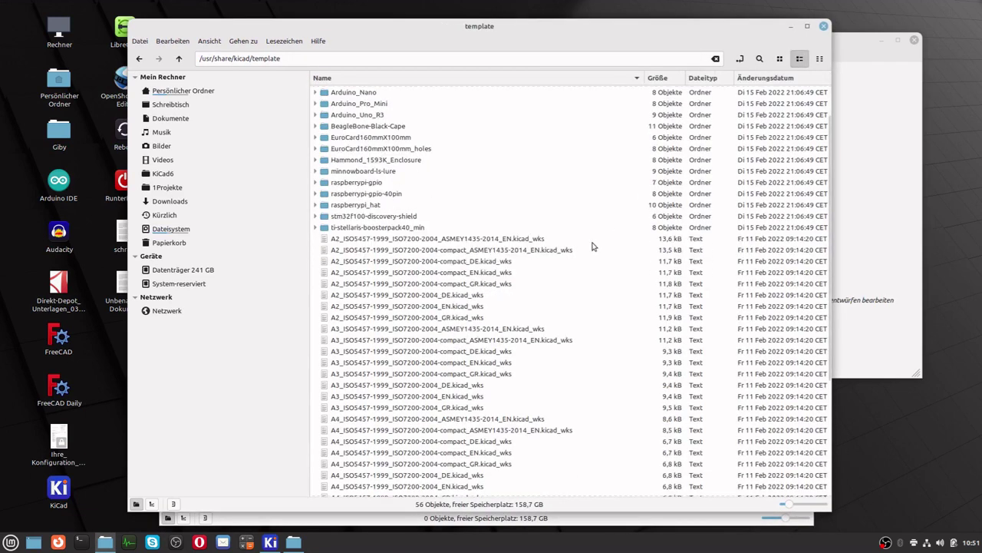
scroll(535, 238, "up", 5)
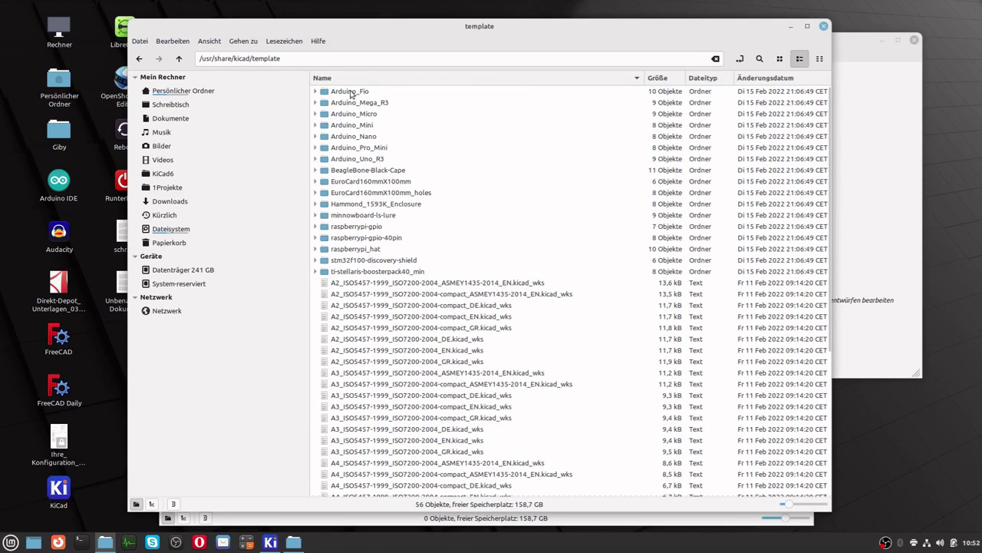
left_click(353, 92)
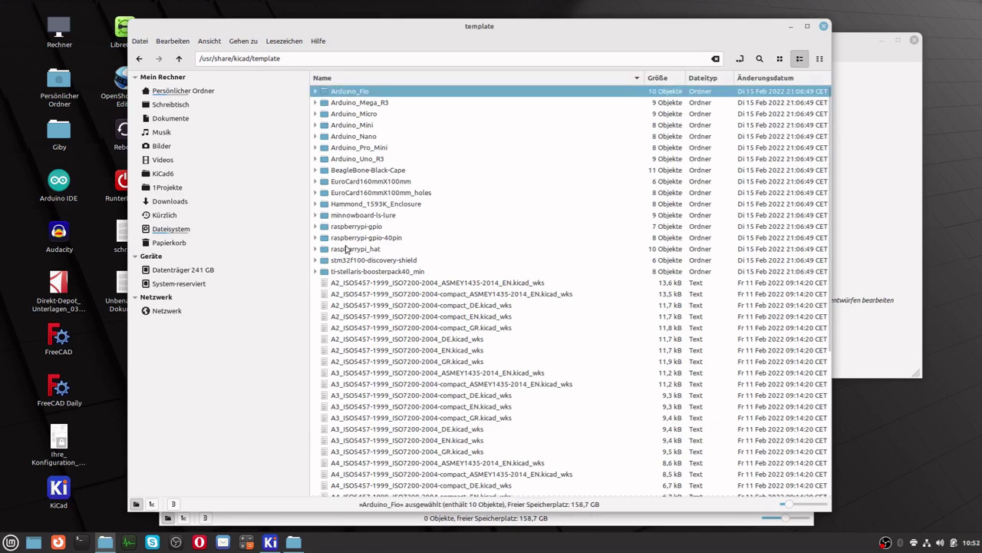
left_click(347, 249)
left_click(361, 272)
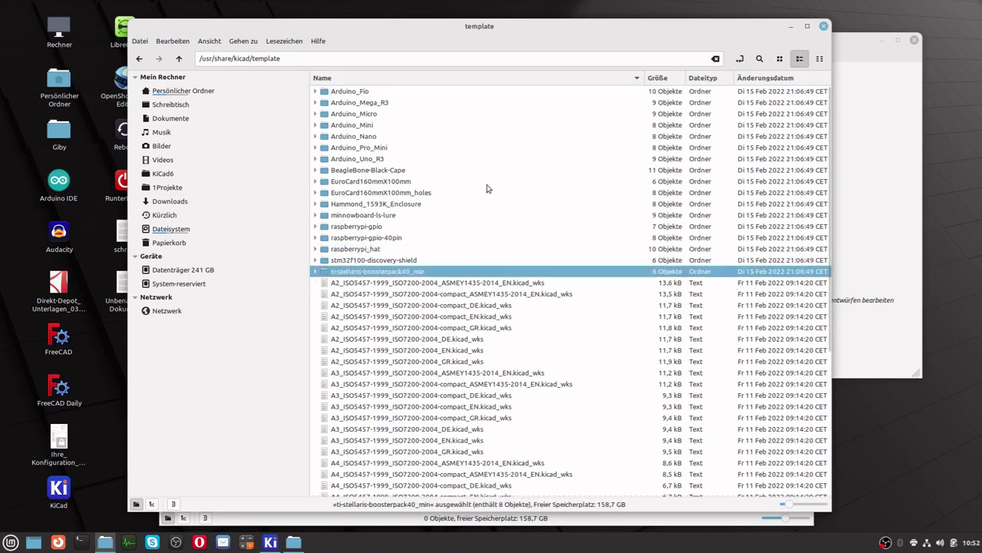
scroll(489, 188, "down", 6)
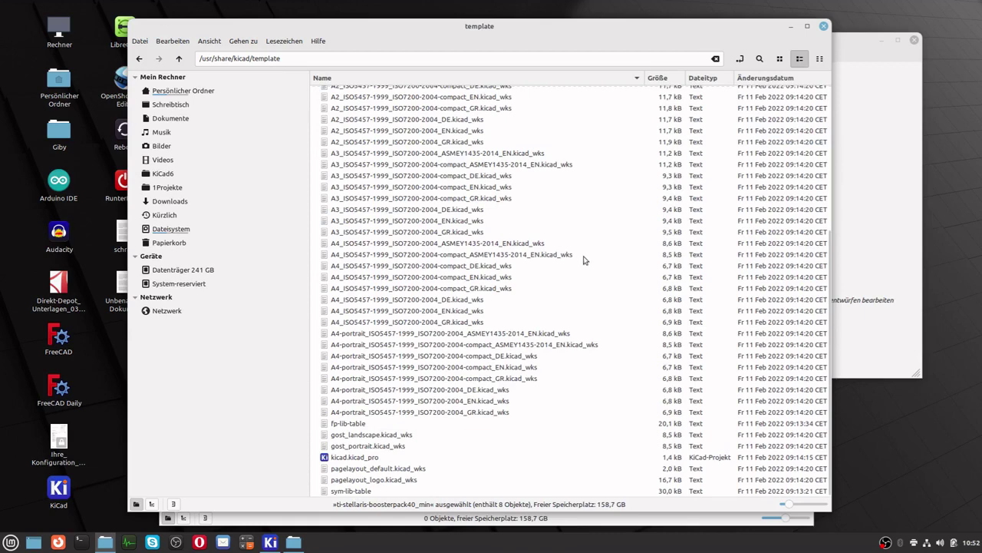
scroll(586, 258, "up", 1)
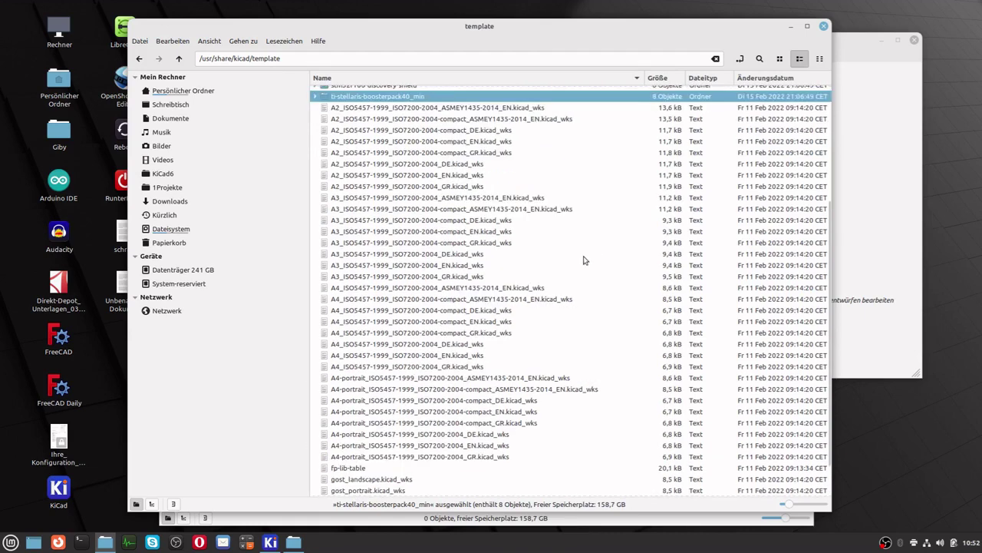
left_click(436, 165)
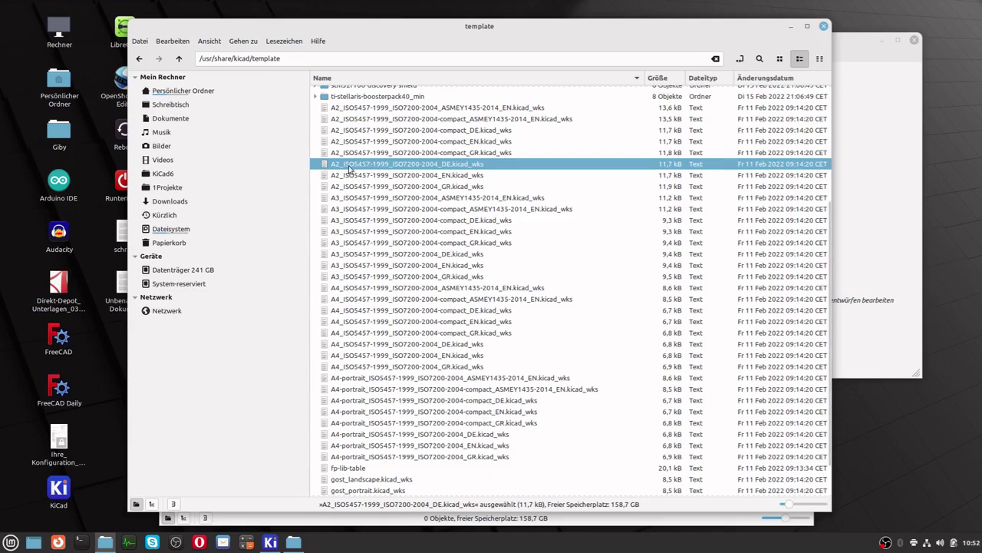
Switch to KiCad, start the drawing sheet editor (Zeichnungsblatteditor), and bring up the dialog for opening an existing sheet
left_click(871, 236)
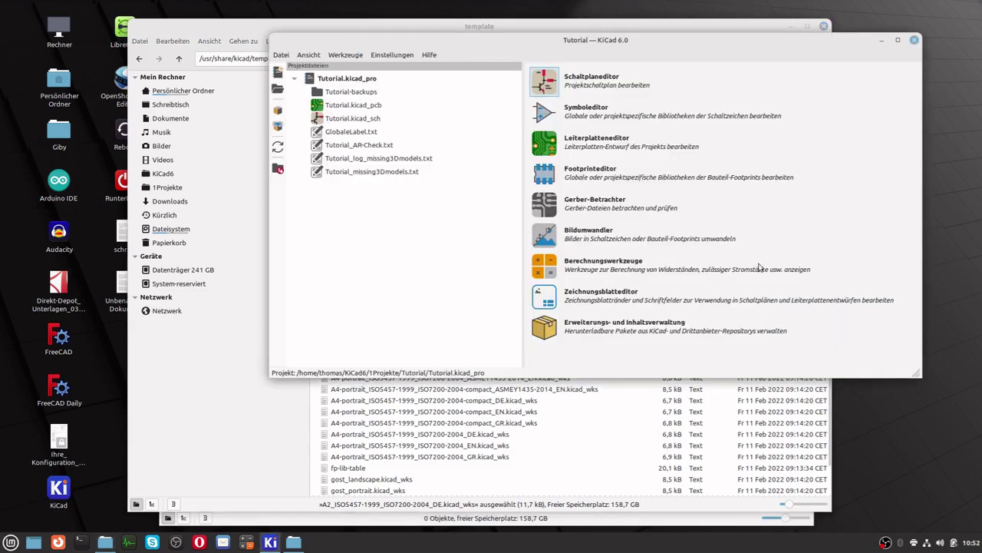
left_click(543, 299)
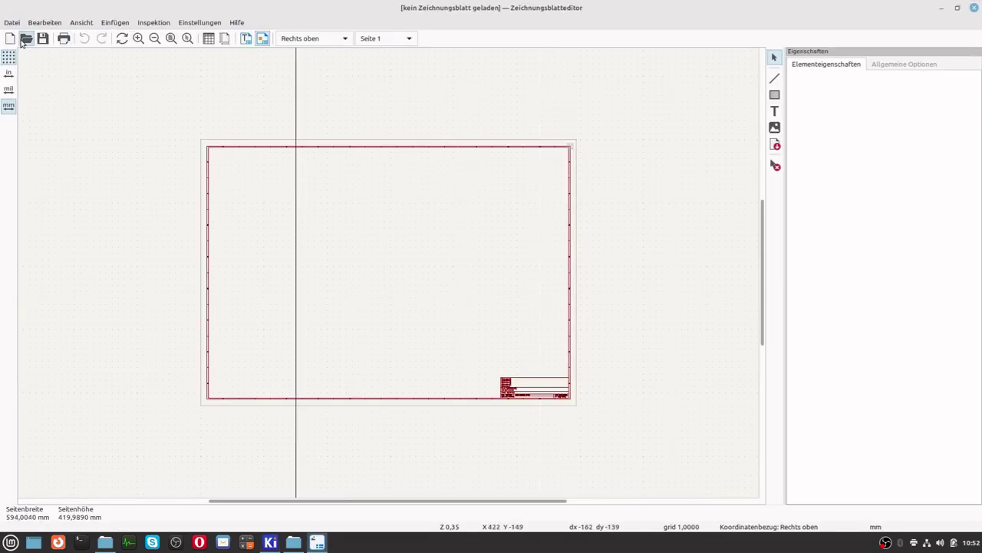
left_click(25, 39)
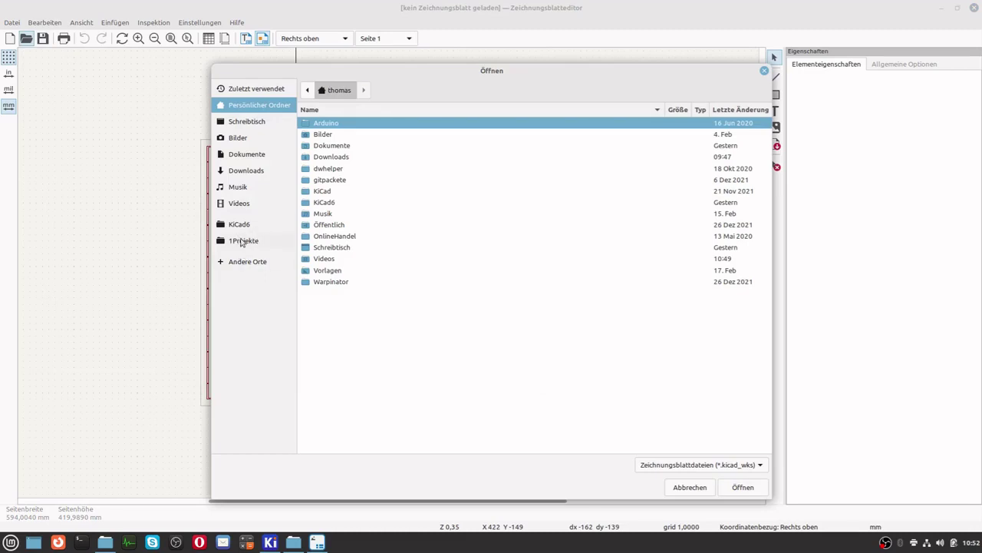
Browse from the computer's root to the folder /usr/share/kicad/template in the file opening dialog
left_click(238, 261)
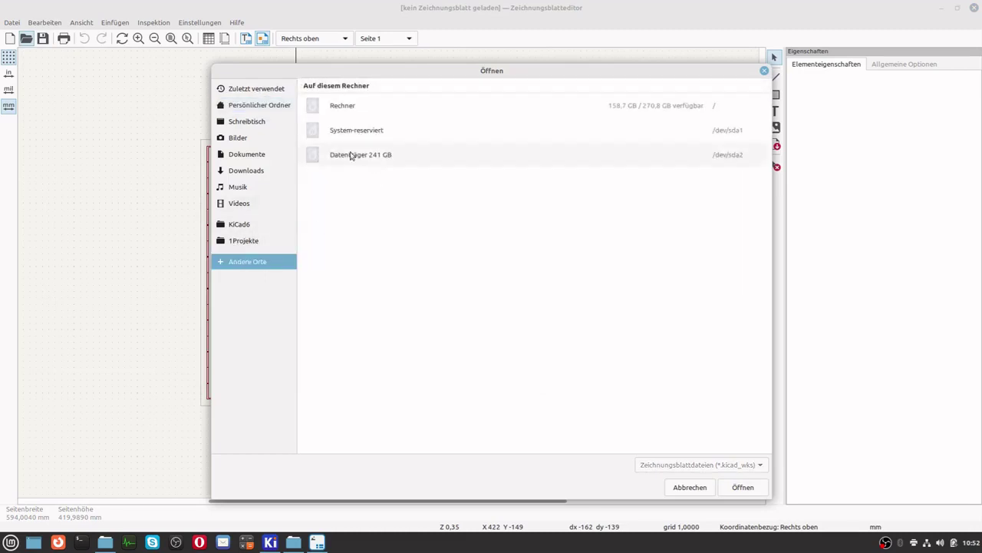
left_click(343, 107)
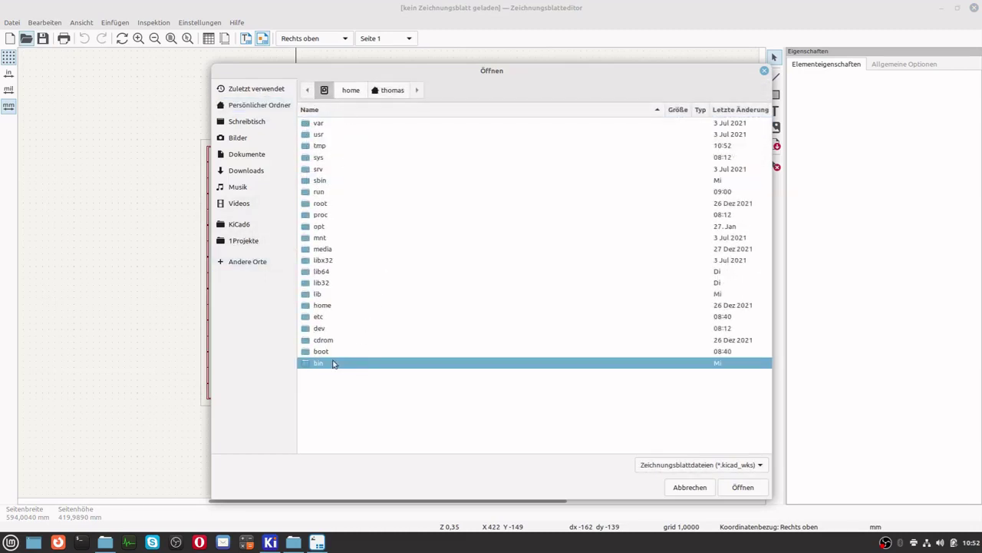
double_click(320, 136)
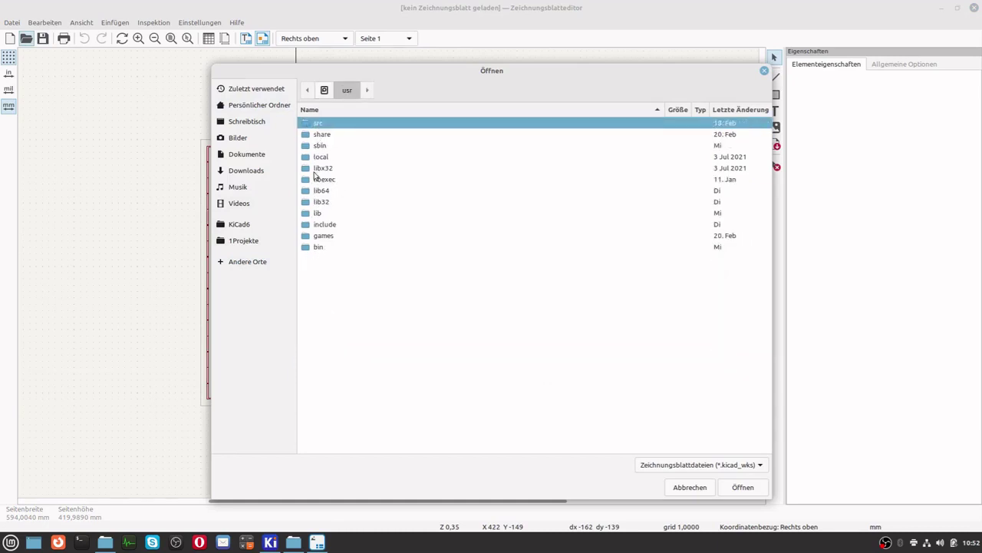
double_click(319, 135)
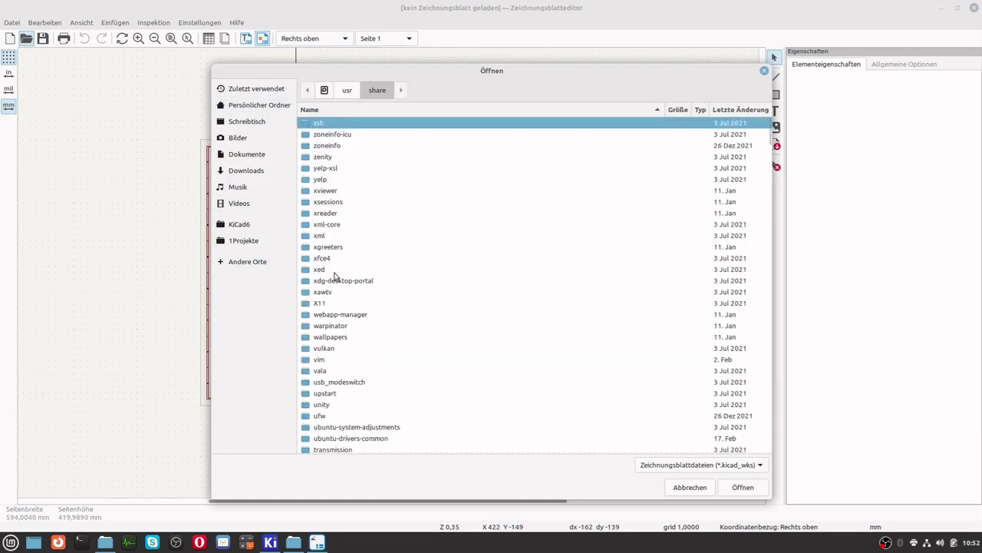
type("ki")
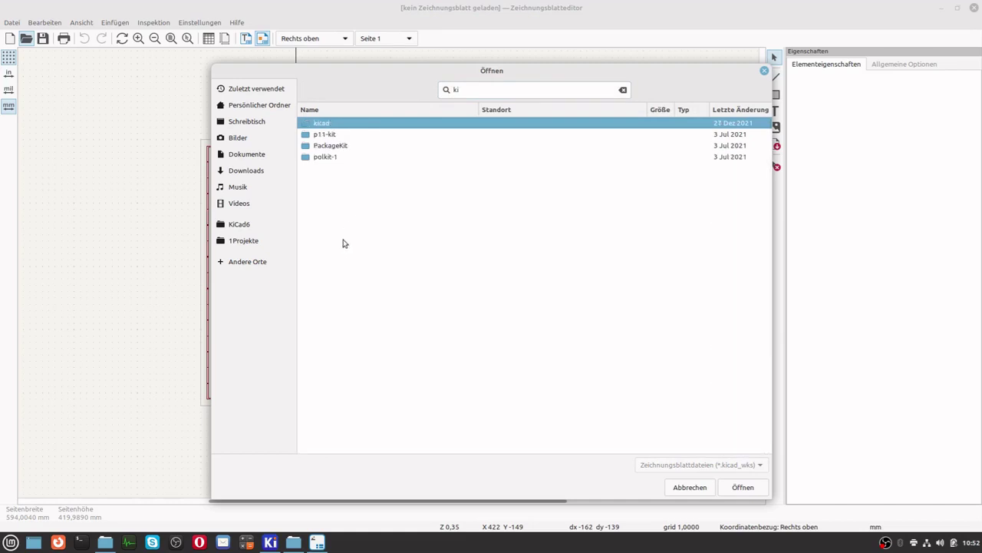
double_click(330, 124)
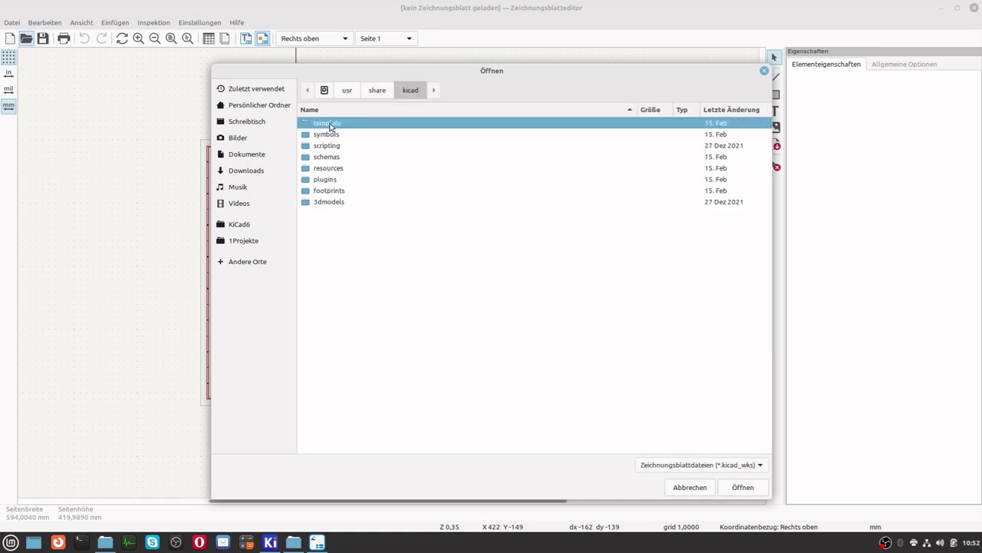
double_click(328, 124)
Open the drawing sheet file A4_ISO5457-1999_ISO7200-2004-compact_DE.kicad_wks from the template folder
scroll(402, 279, "down", 10)
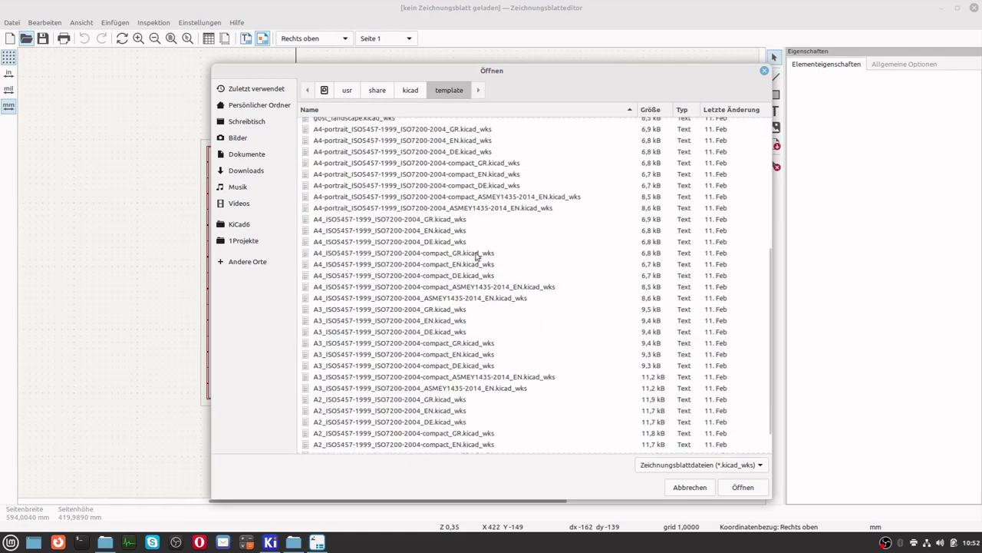
left_click(463, 276)
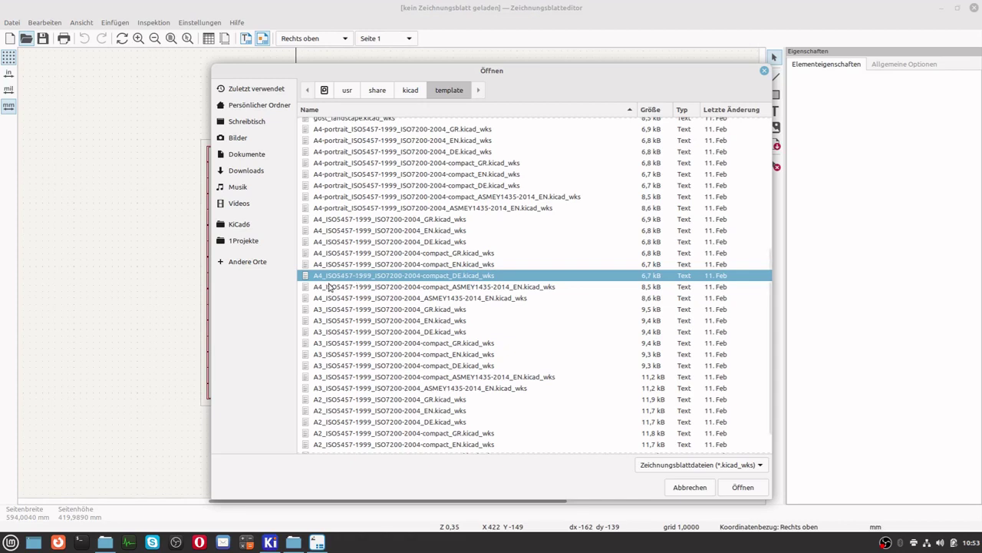
key("Return")
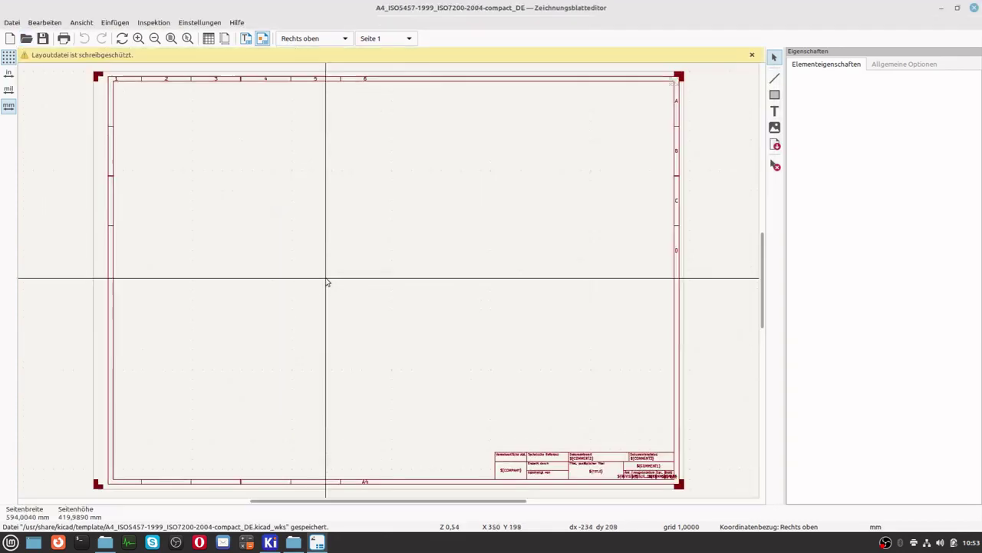
Examine the A4 sheet's frame and title block fields up close, and close the drawing sheet editor
scroll(351, 292, "down", 3)
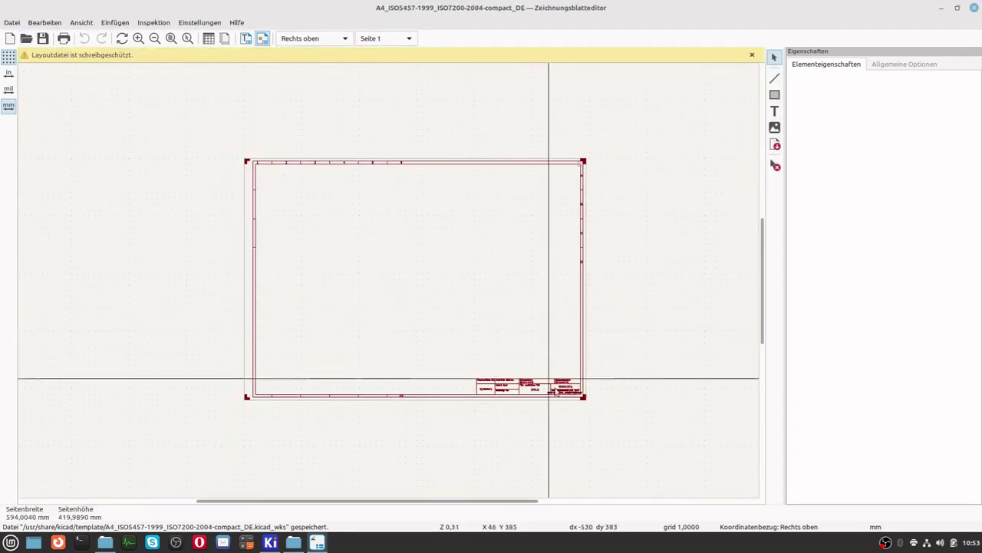
scroll(548, 373, "up", 2)
scroll(360, 283, "up", 5)
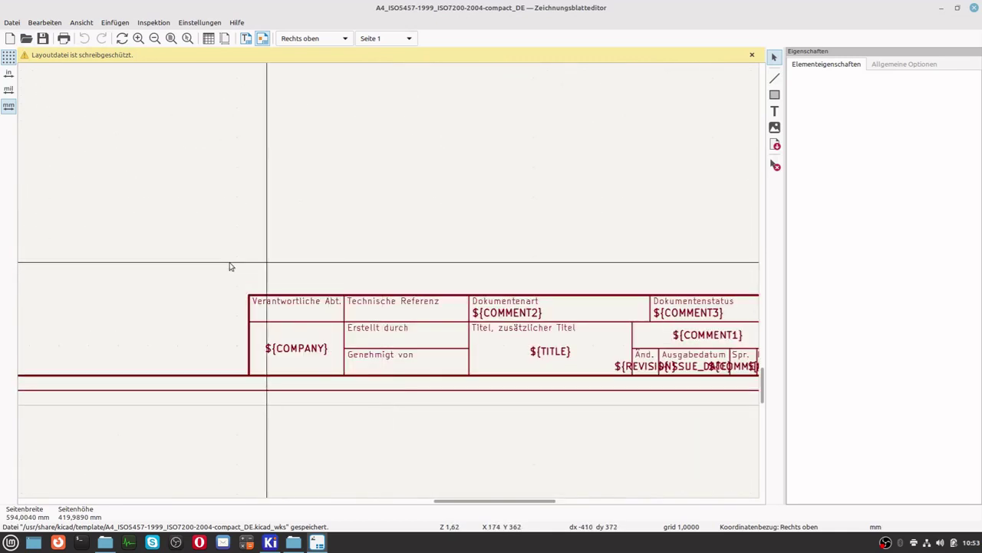
scroll(483, 276, "down", 2)
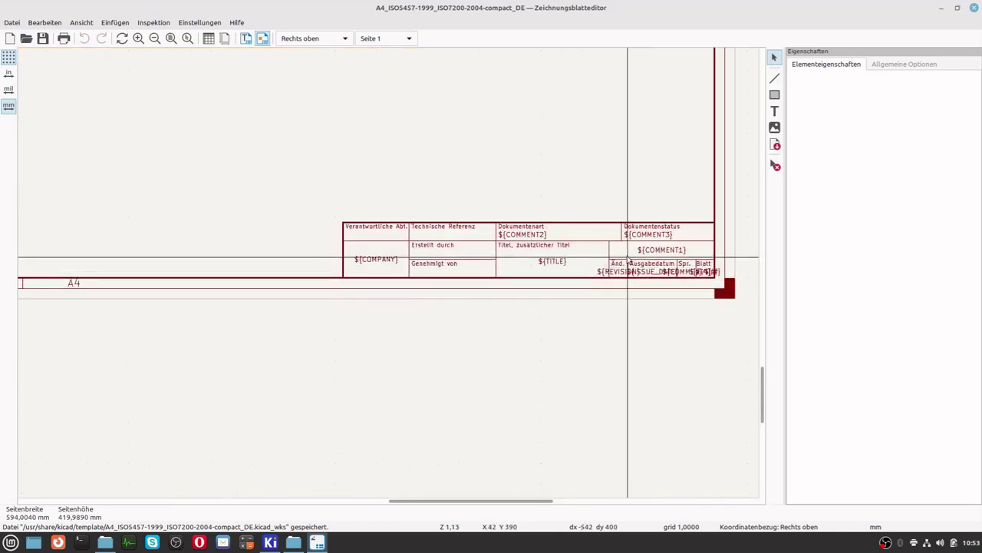
scroll(560, 216, "down", 8)
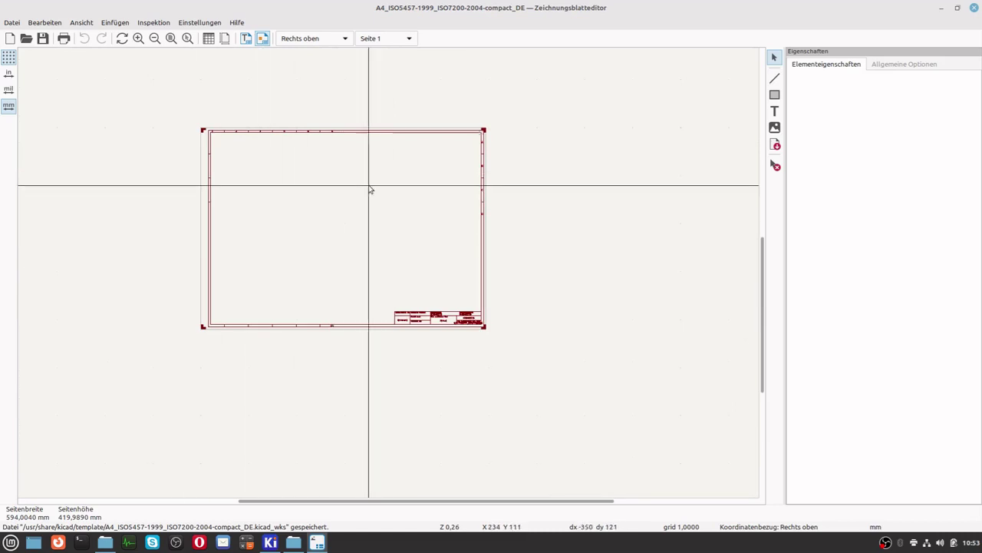
scroll(392, 269, "up", 7)
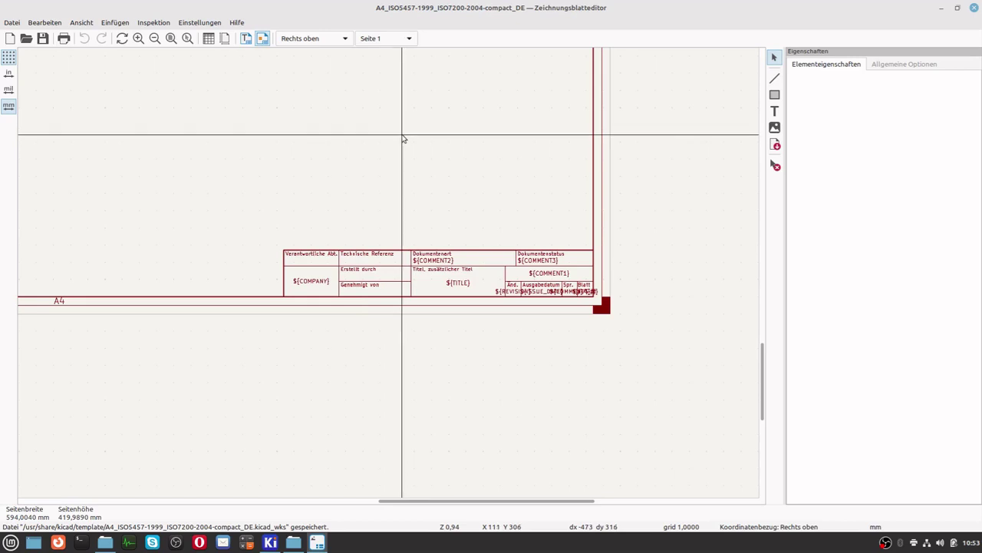
left_click(972, 9)
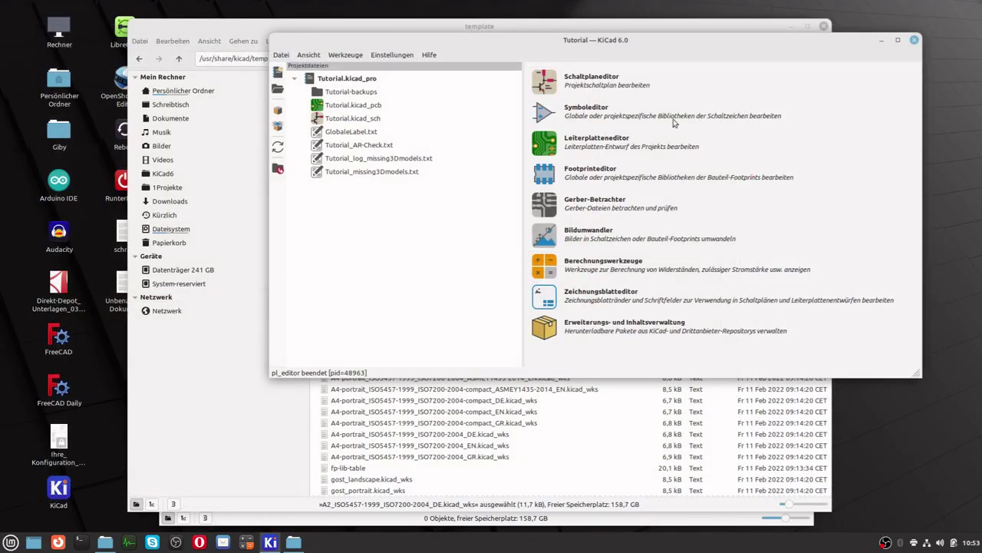
Return to the system template folder in the file manager and look into the Arduino_Fio and Arduino_Nano project templates
left_click(229, 29)
scroll(495, 307, "up", 5)
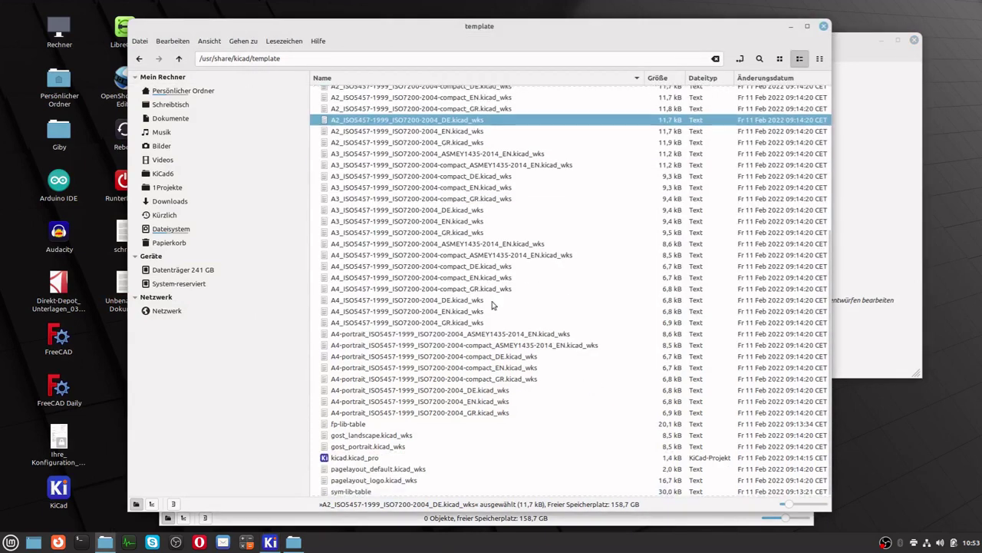
scroll(466, 290, "up", 3)
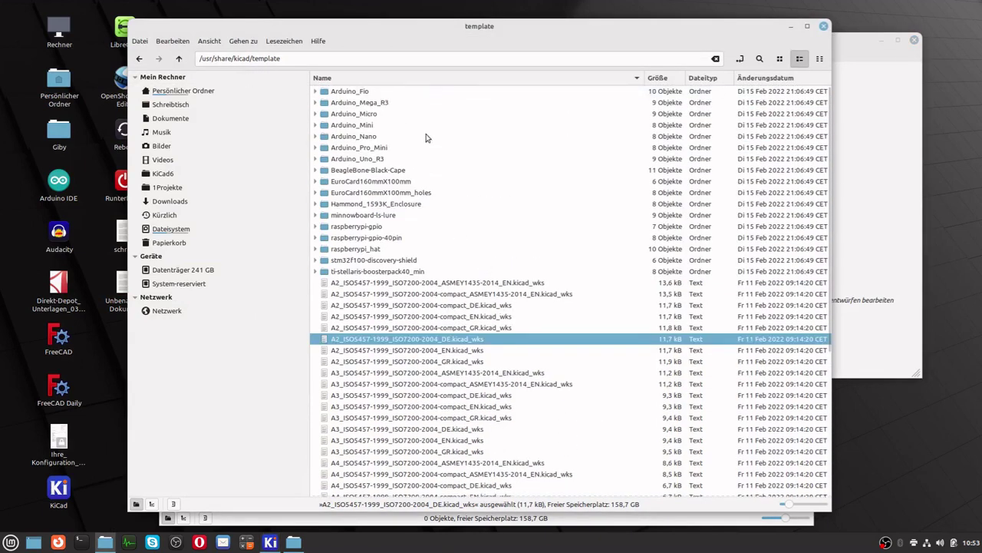
double_click(350, 92)
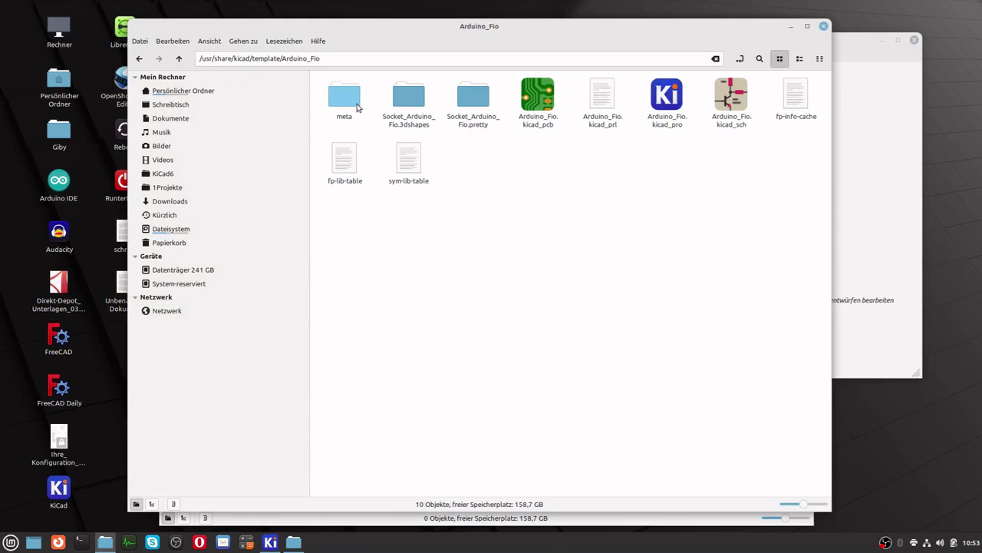
left_click(179, 58)
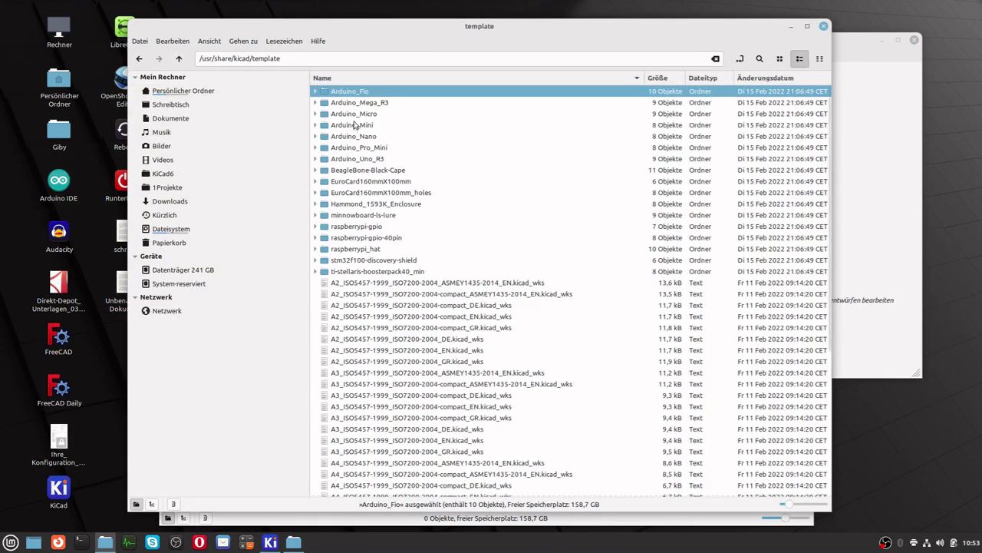
double_click(355, 136)
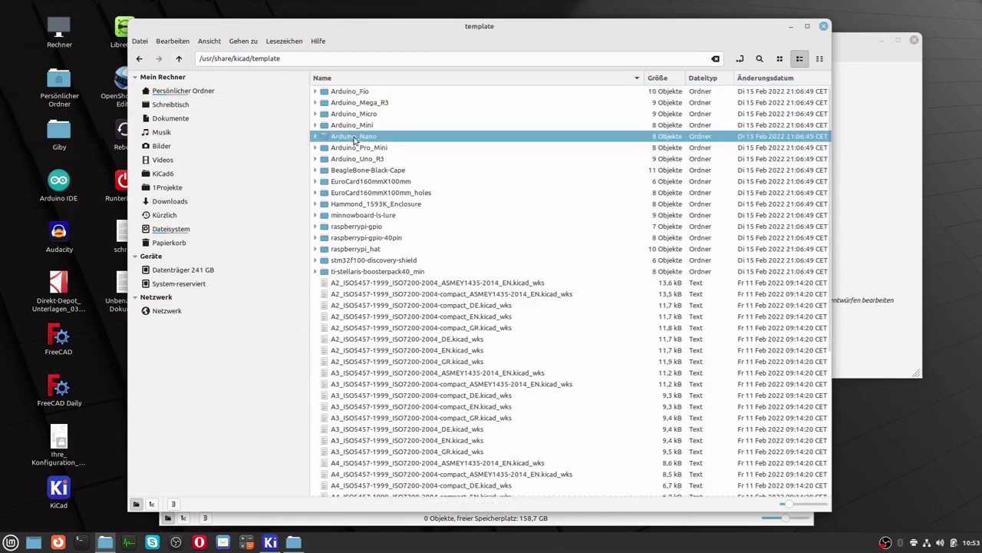
left_click(179, 59)
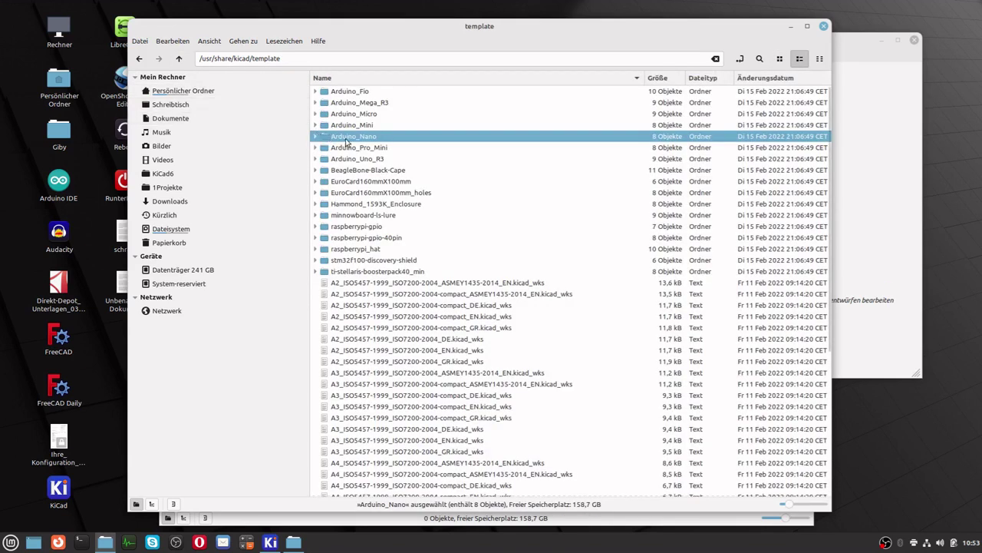
Copy the Arduino_Nano template folder into KiCad6/eig-template and close the system template window
right_click(347, 141)
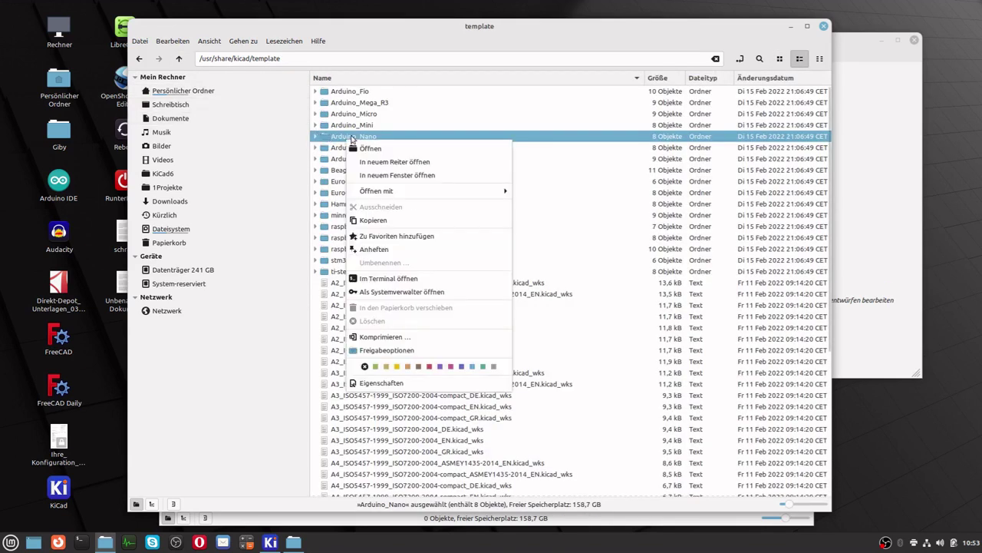
left_click(365, 220)
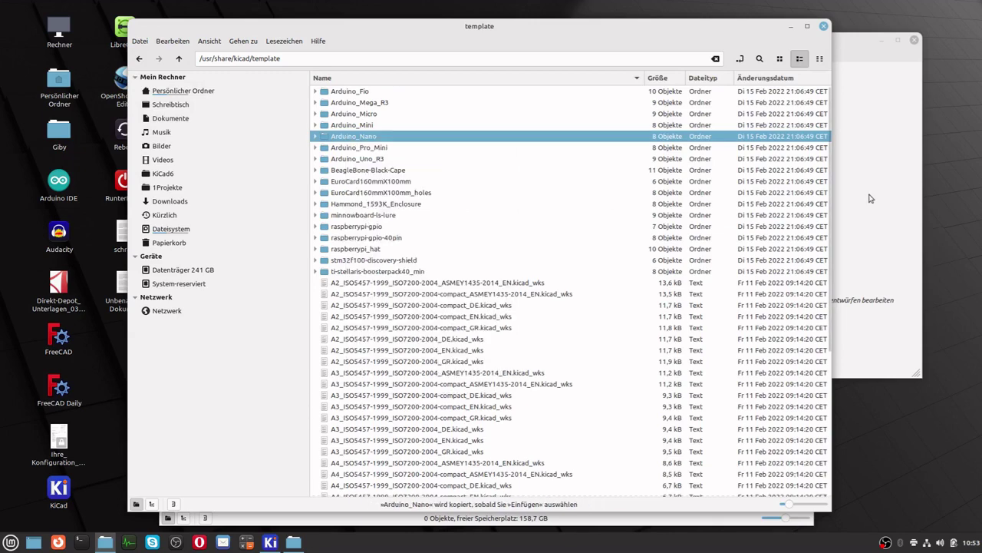
left_click(825, 27)
left_click(536, 435)
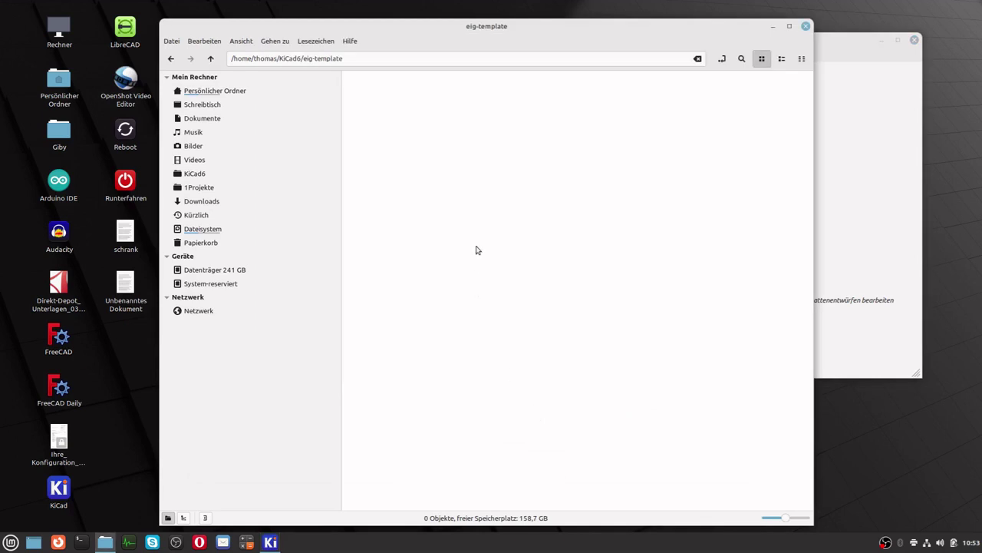
right_click(476, 250)
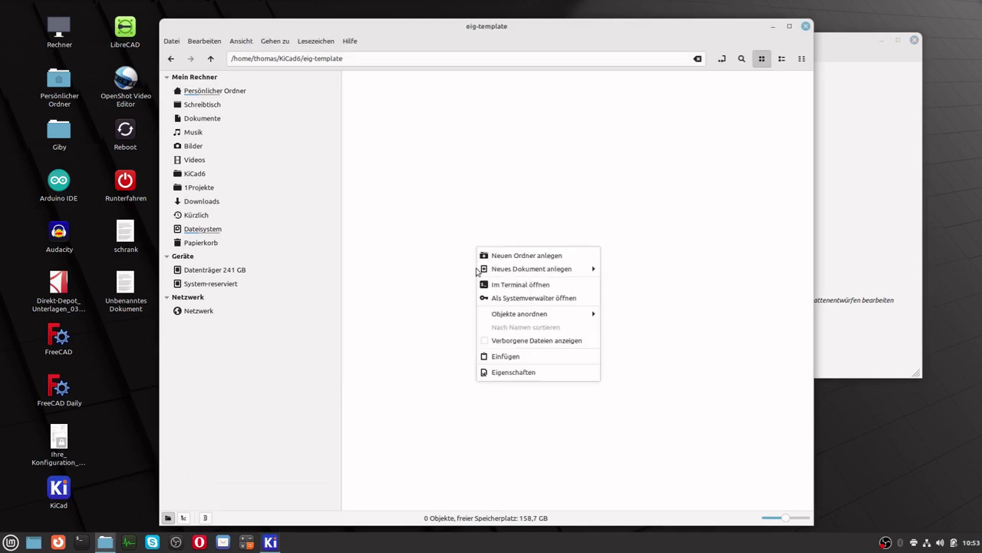
left_click(503, 357)
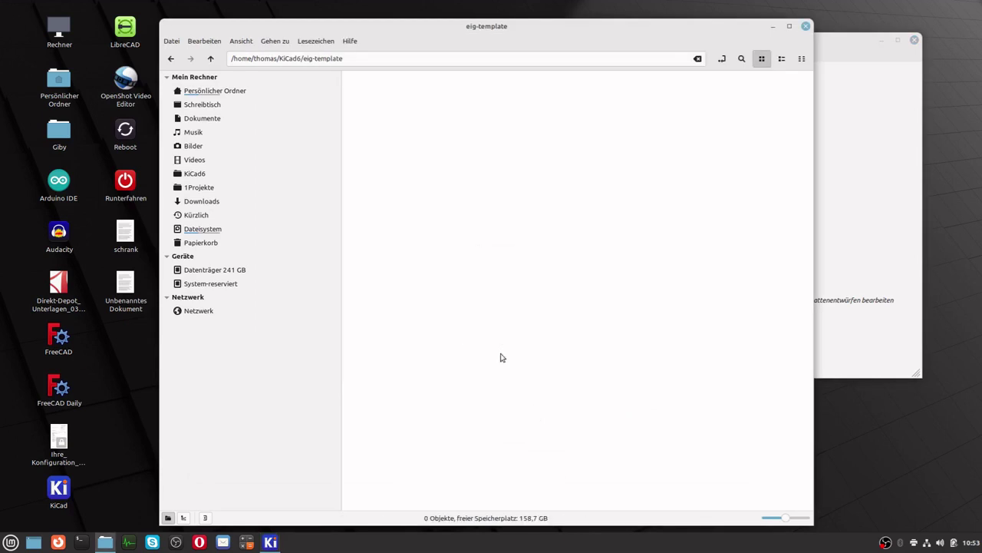
left_click(414, 177)
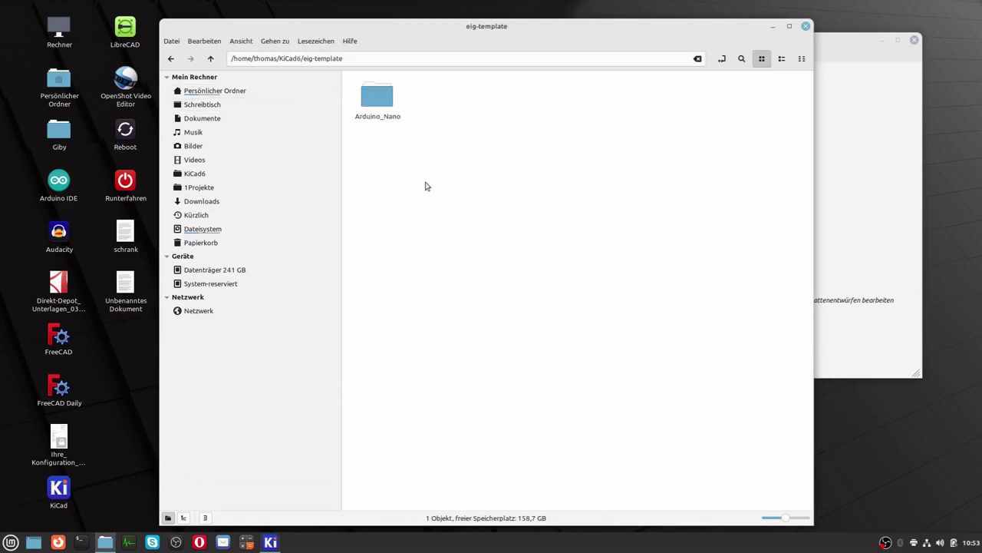
Inspect the copied Arduino_Nano folder and its meta subfolder, including info.html, and return to eig-template
double_click(378, 102)
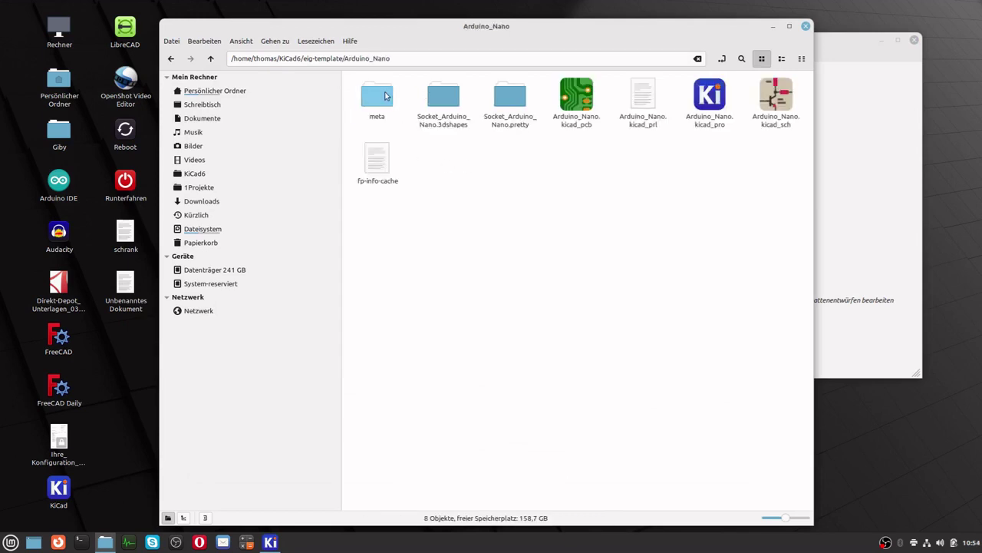
double_click(382, 99)
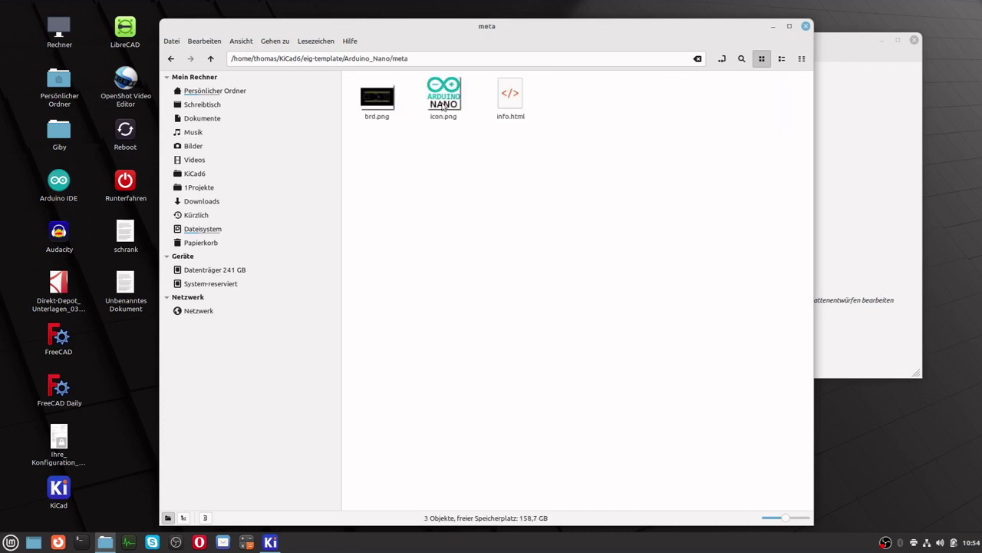
left_click(509, 102)
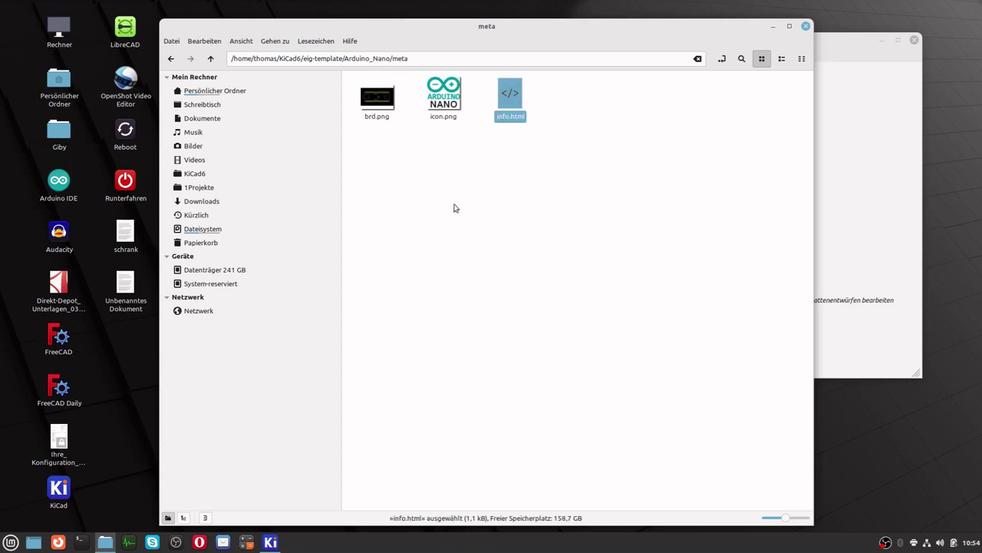
left_click(210, 60)
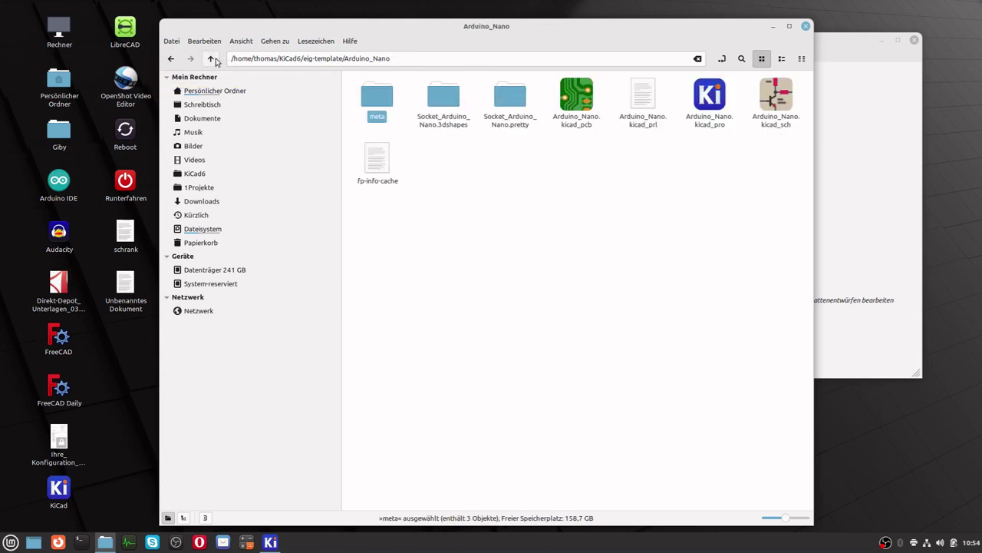
left_click(214, 61)
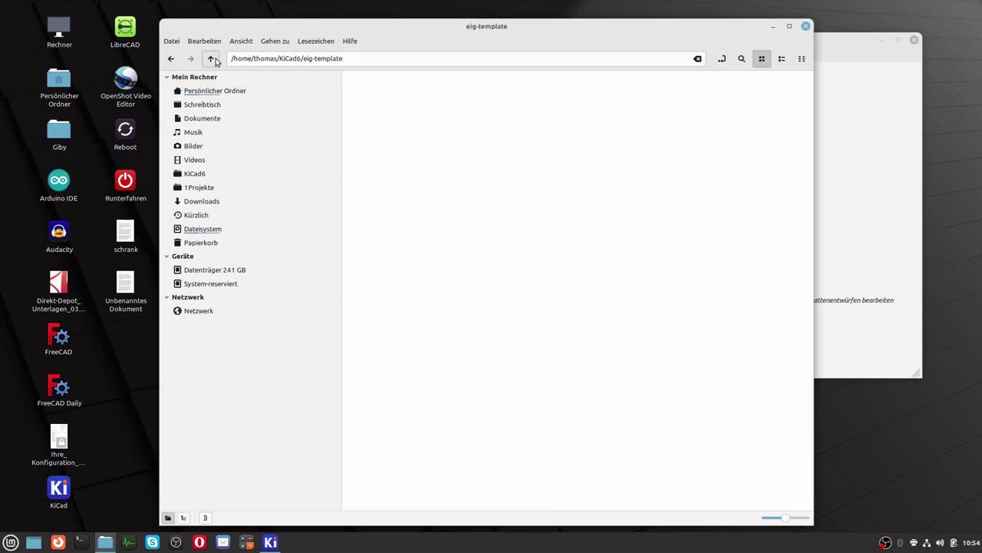
Create a new folder named myTemplate6 in eig-template next to the Arduino_Nano folder
left_click(434, 190)
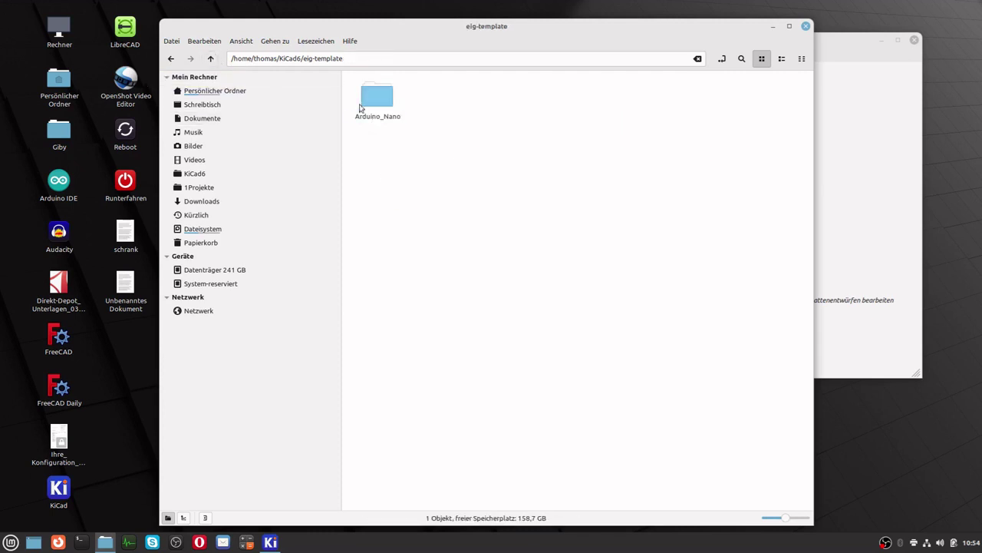
right_click(522, 152)
left_click(529, 159)
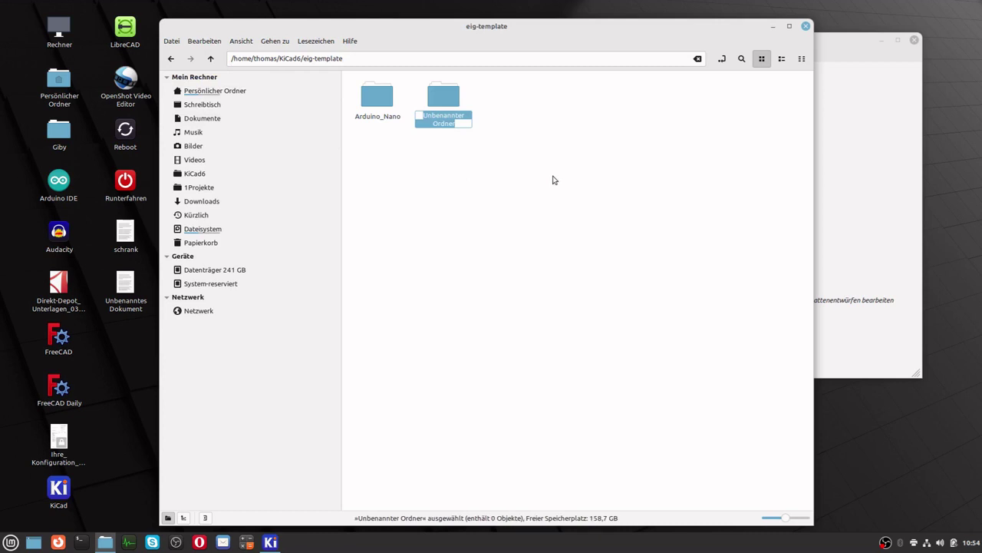
type("myTe")
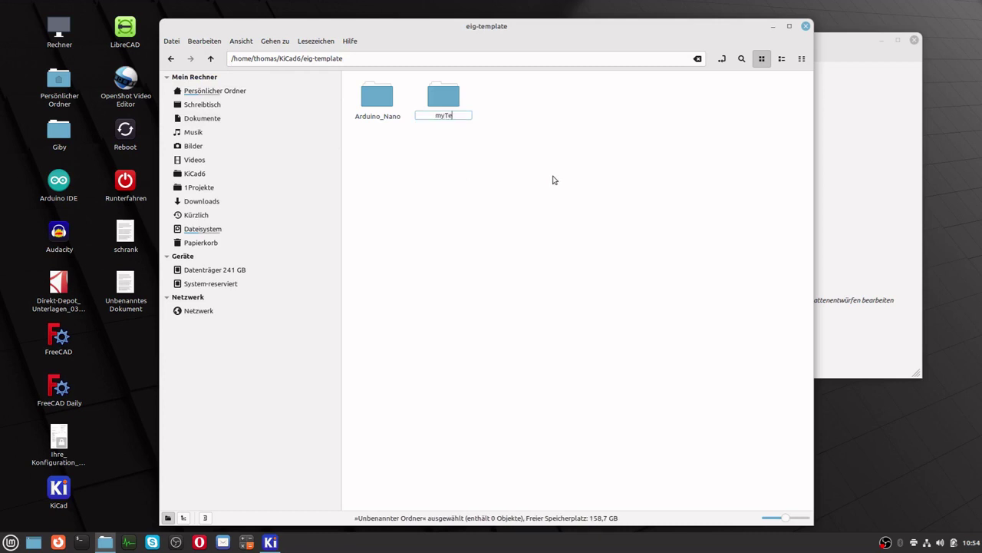
type("mplate6")
key("Return")
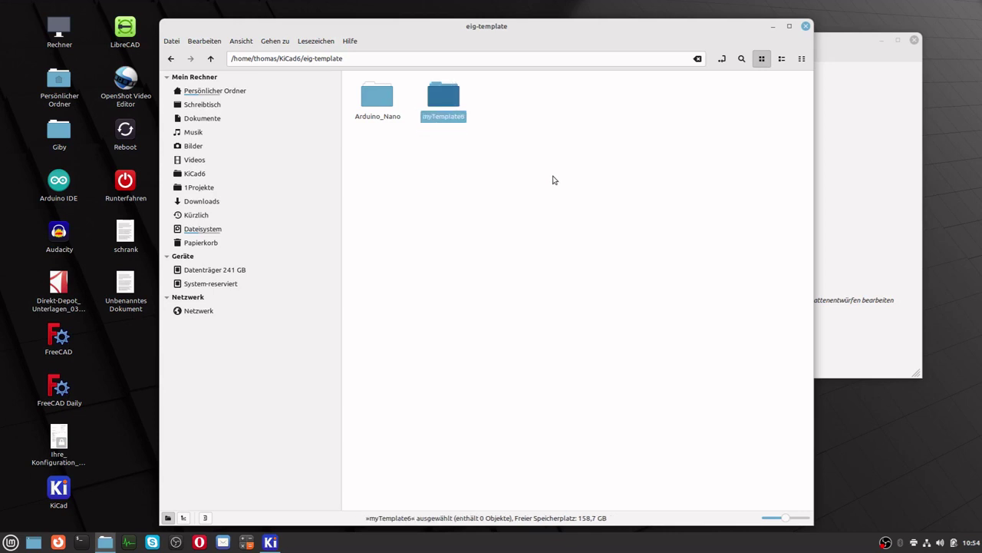
right_click(375, 106)
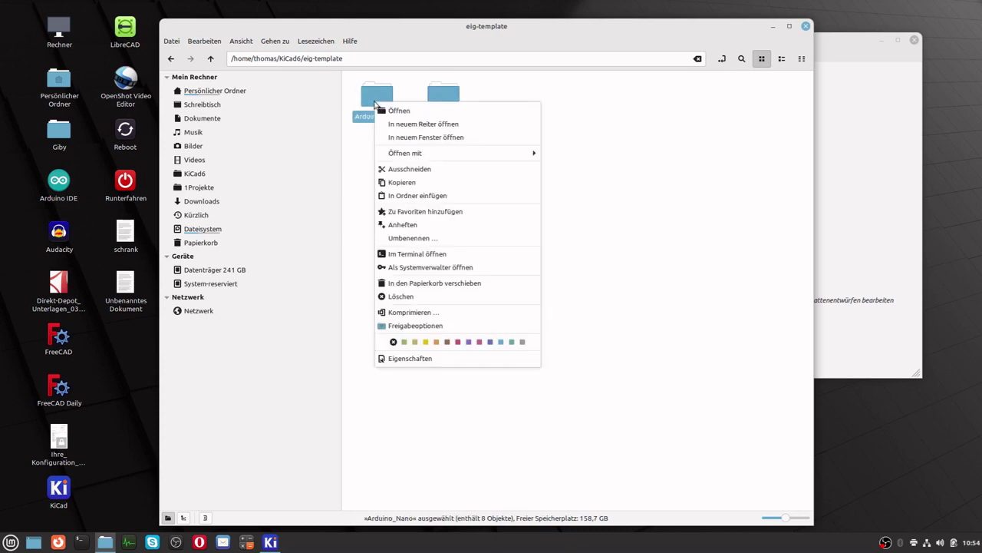
left_click(390, 111)
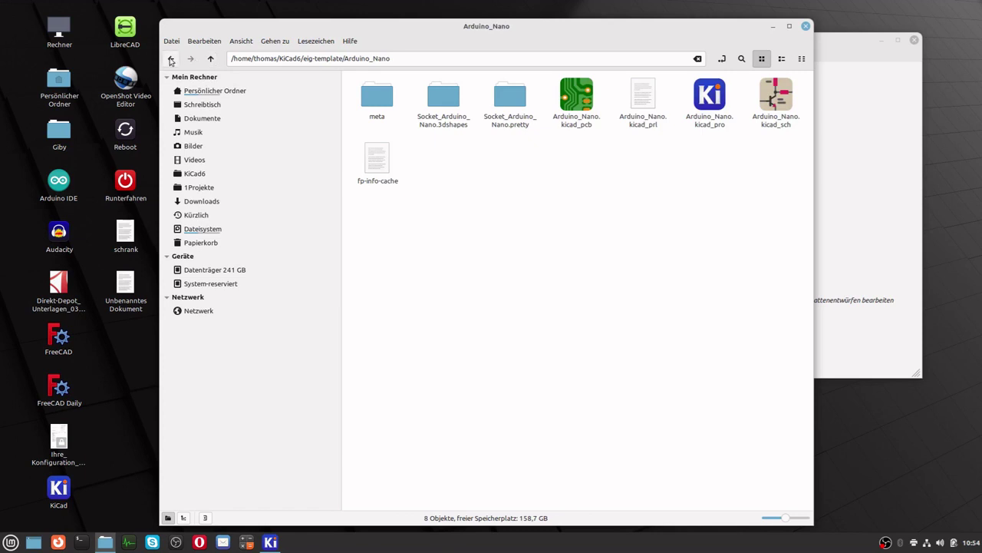
left_click(170, 59)
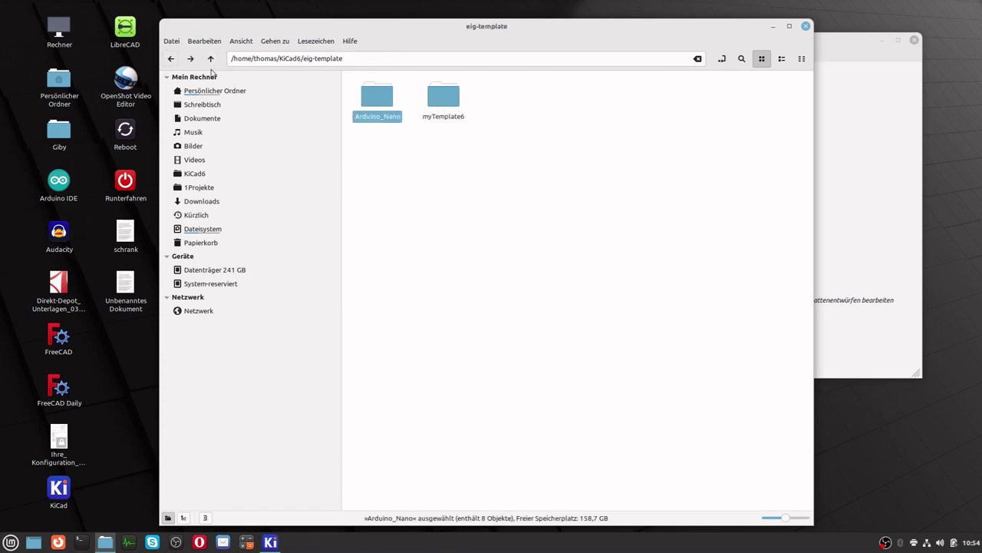
Open the Arduino_Nano folder in its own window, narrow it, and arrange it side by side with the eig-template window
right_click(361, 101)
left_click(393, 133)
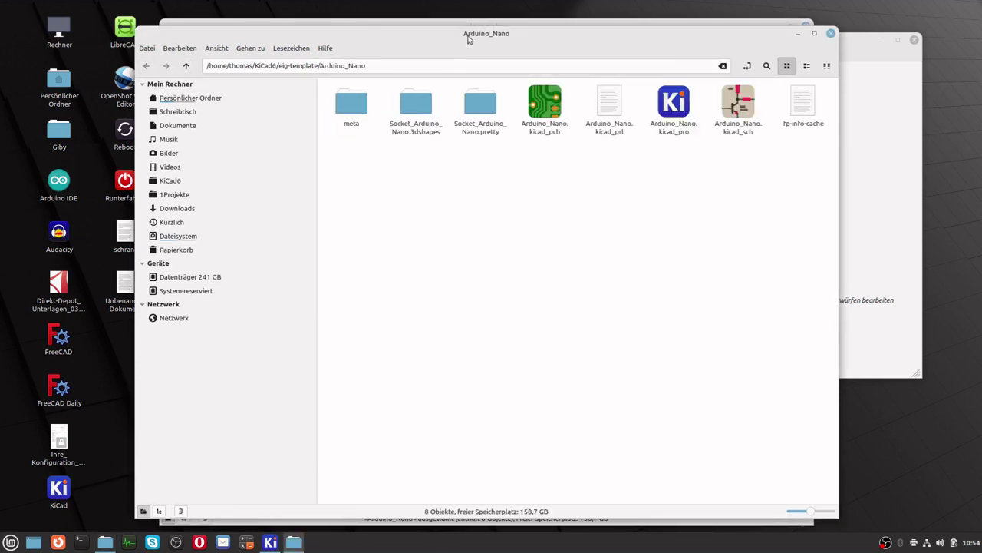
left_click_drag(468, 48, 310, 60)
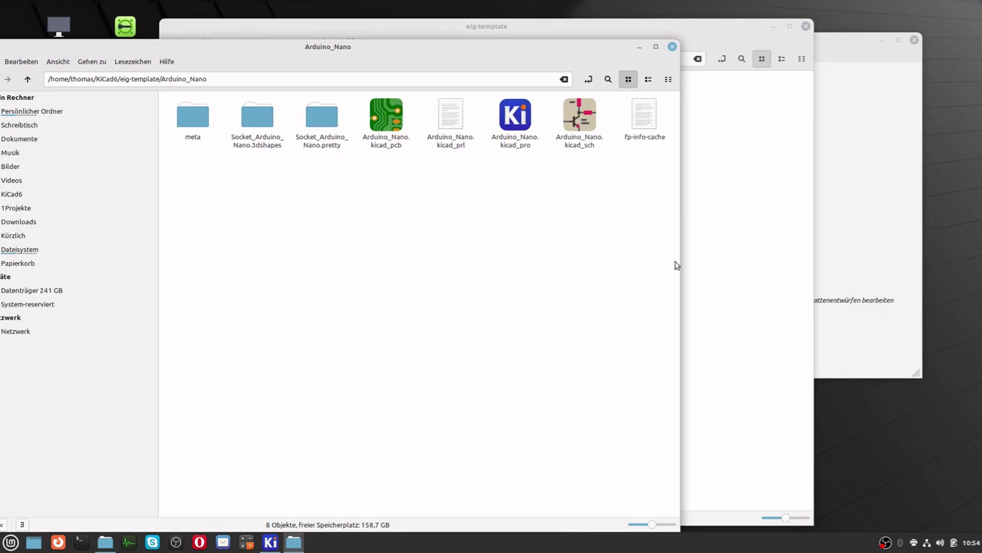
left_click_drag(676, 262, 476, 253)
left_click_drag(612, 49, 826, 40)
Open the myTemplate6 folder and create a subfolder named meta in it
left_click(678, 106)
double_click(664, 112)
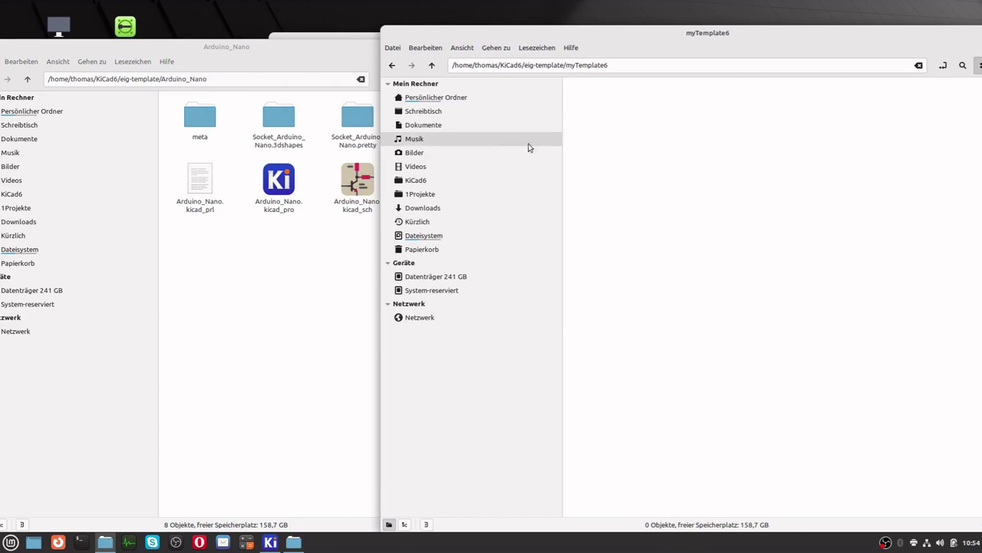
right_click(617, 148)
left_click(662, 155)
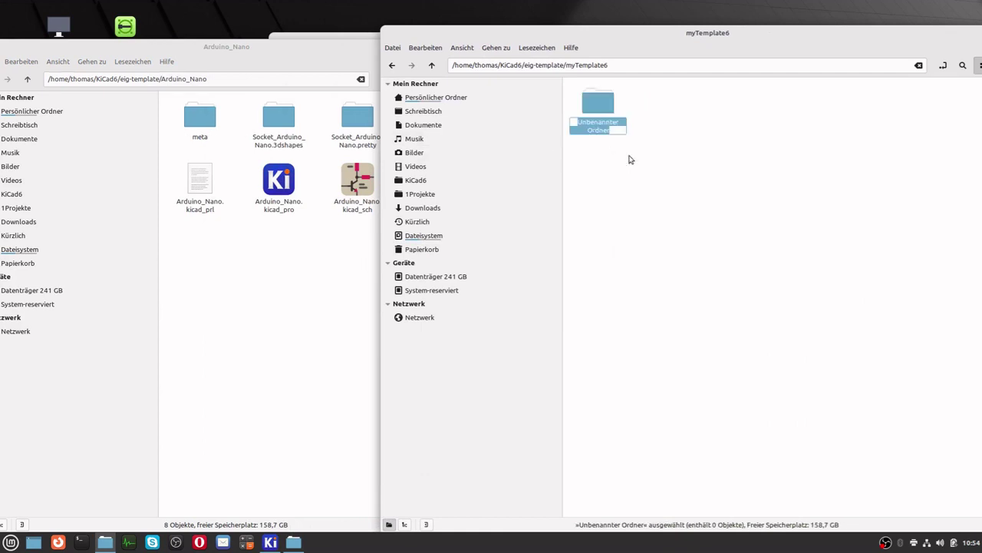
type("meta")
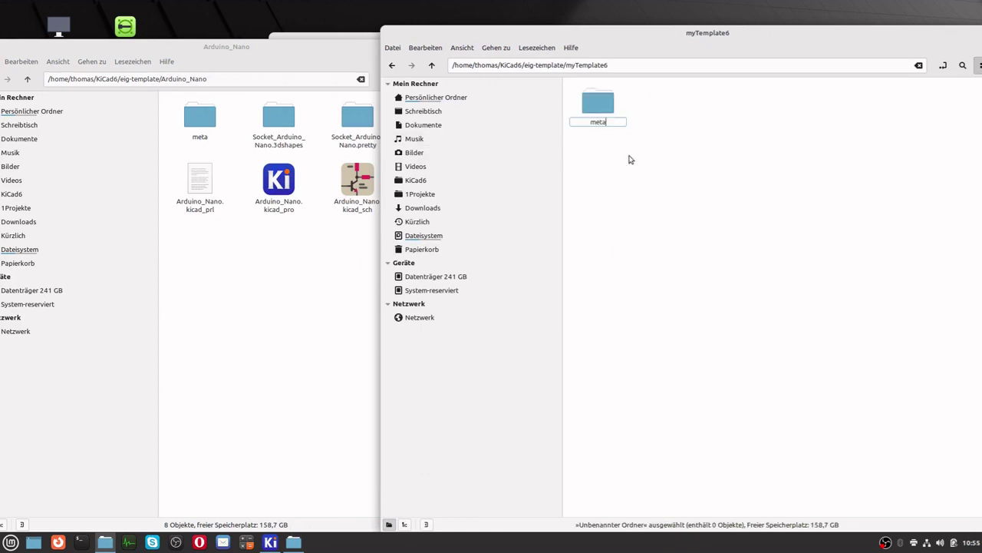
key("Return")
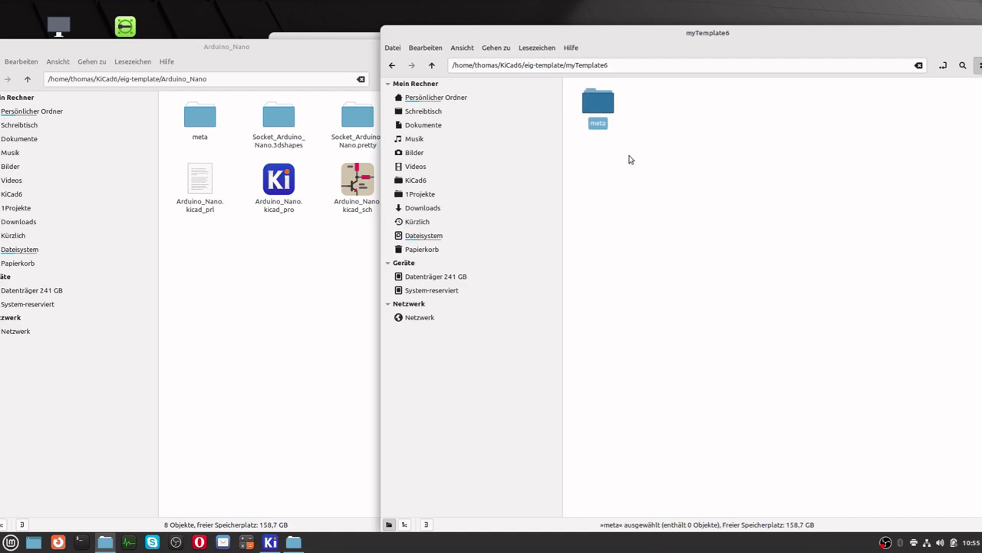
Open the meta subfolders of Arduino_Nano and myTemplate6 in their respective windows
left_click(204, 116)
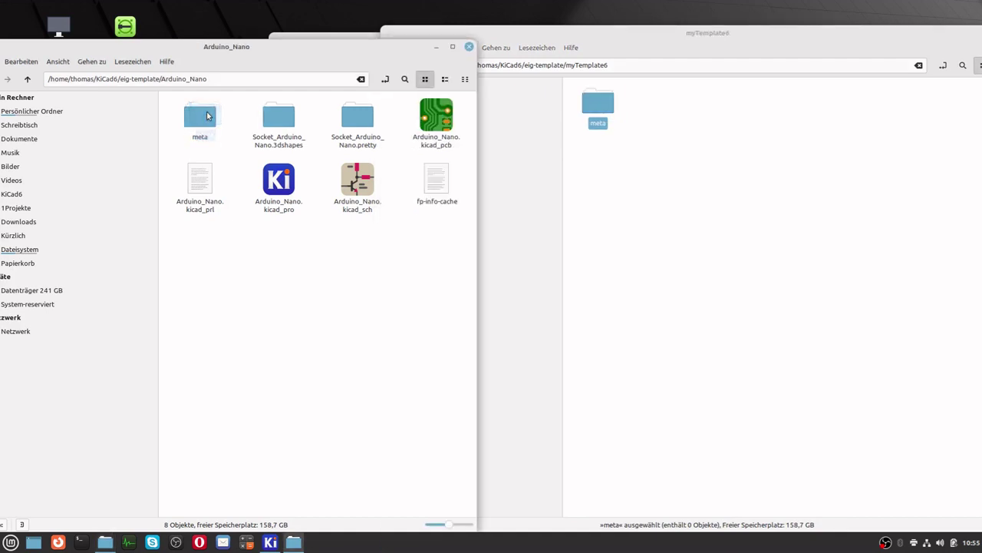
double_click(209, 123)
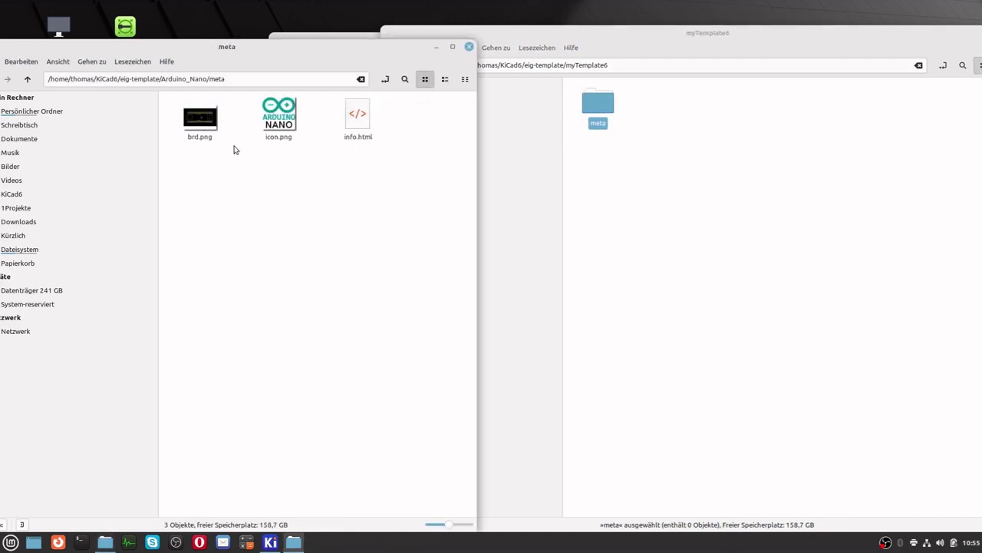
double_click(597, 105)
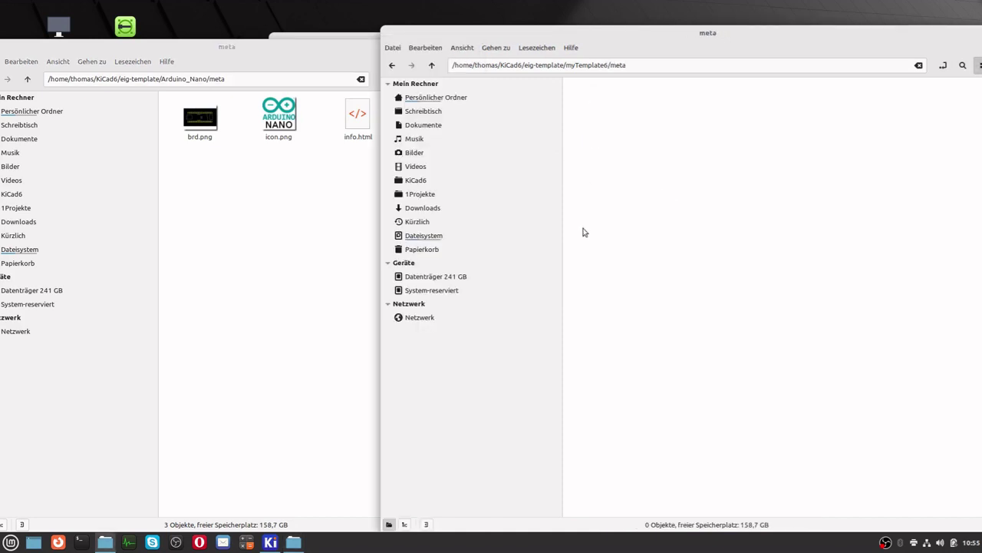
left_click(238, 261)
left_click_drag(357, 118, 671, 141)
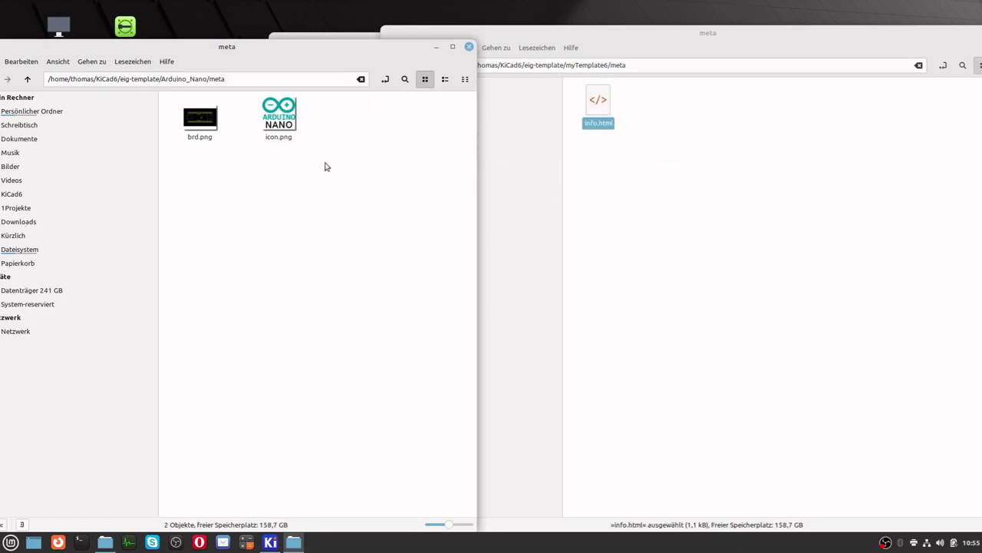
key("ctrl+z")
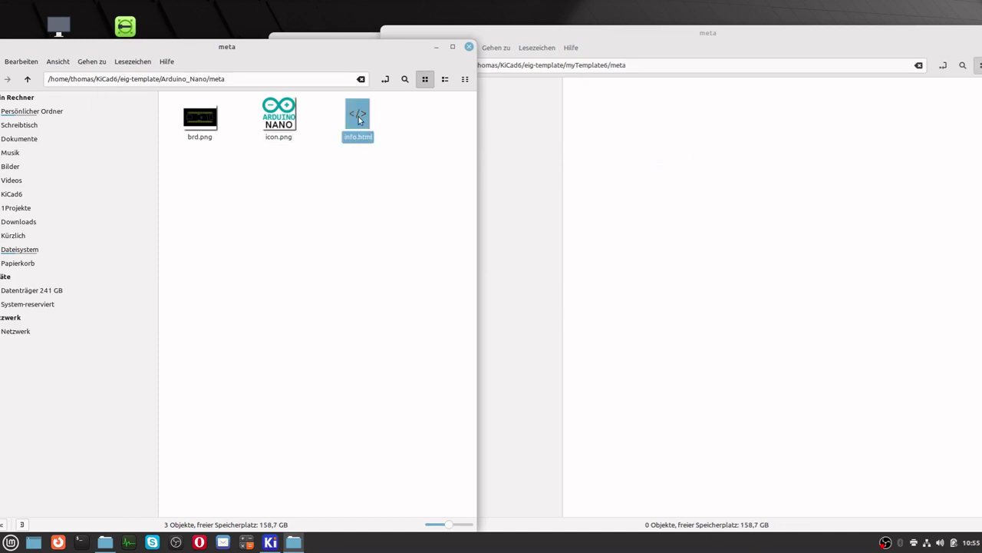
Copy info.html from Arduino_Nano/meta into the myTemplate6/meta folder
mouse_move(358, 117)
left_mouse_down()
mouse_move(388, 119)
mouse_move(352, 119)
left_mouse_up()
right_click(351, 120)
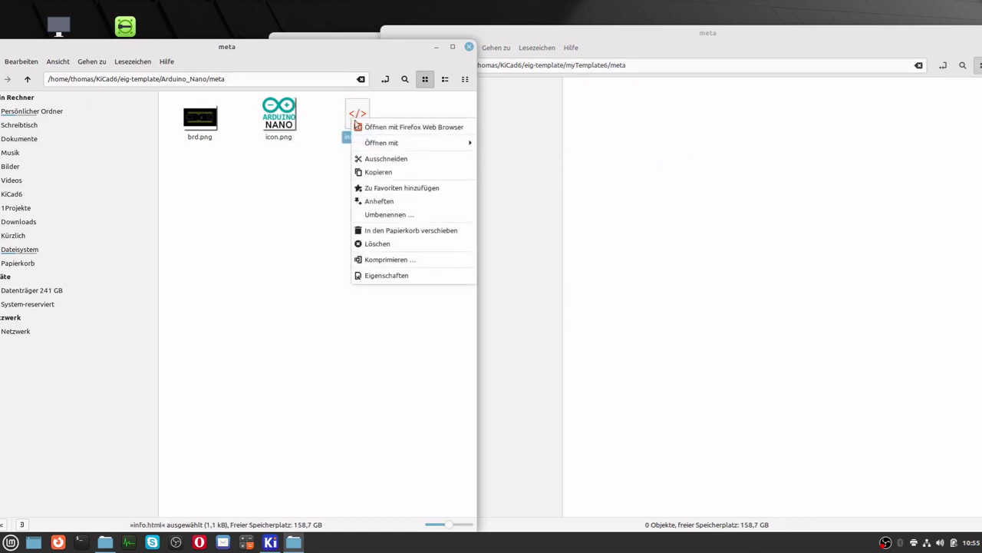
left_click(387, 173)
left_click(647, 182)
right_click(649, 181)
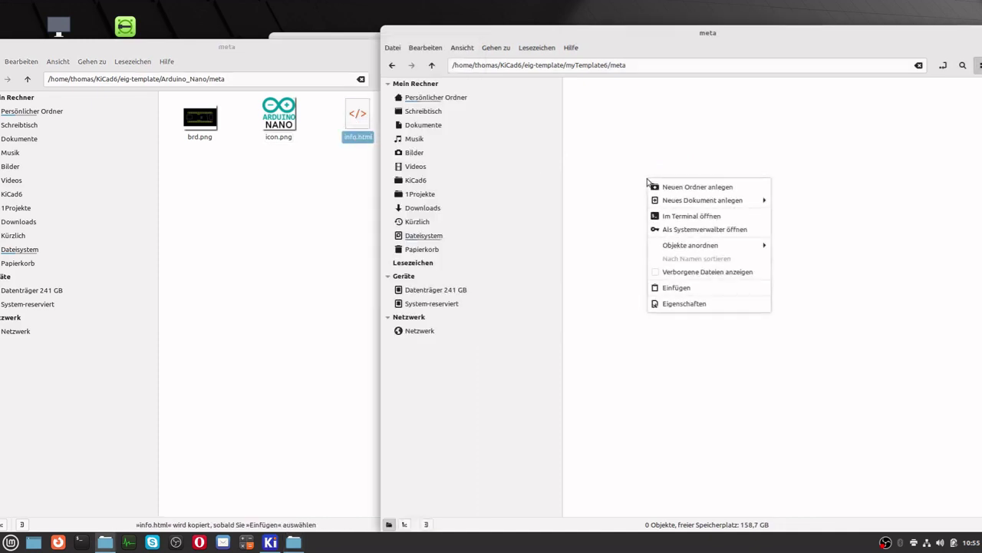
left_click(672, 288)
left_click(283, 274)
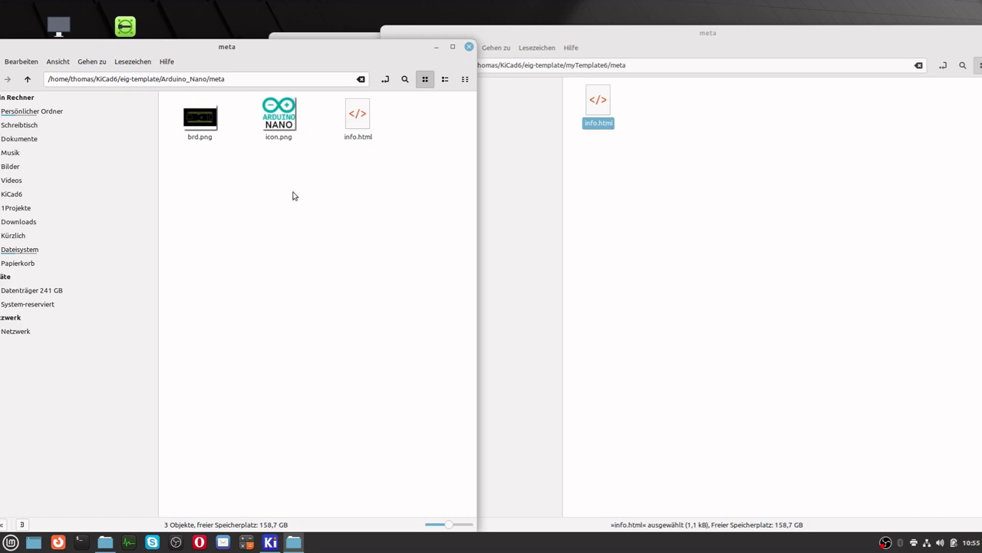
left_click(631, 255)
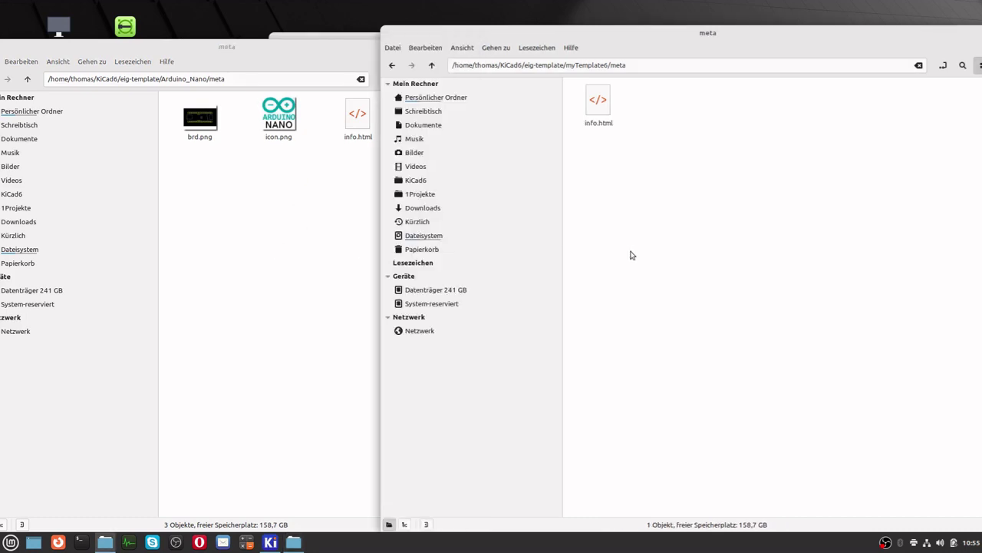
left_click(320, 297)
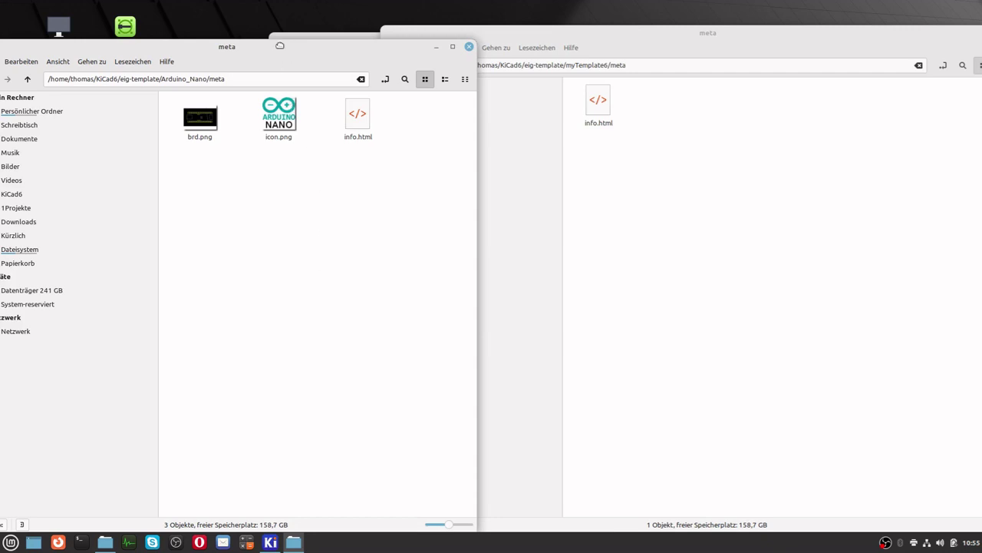
left_click_drag(280, 45, 280, 36)
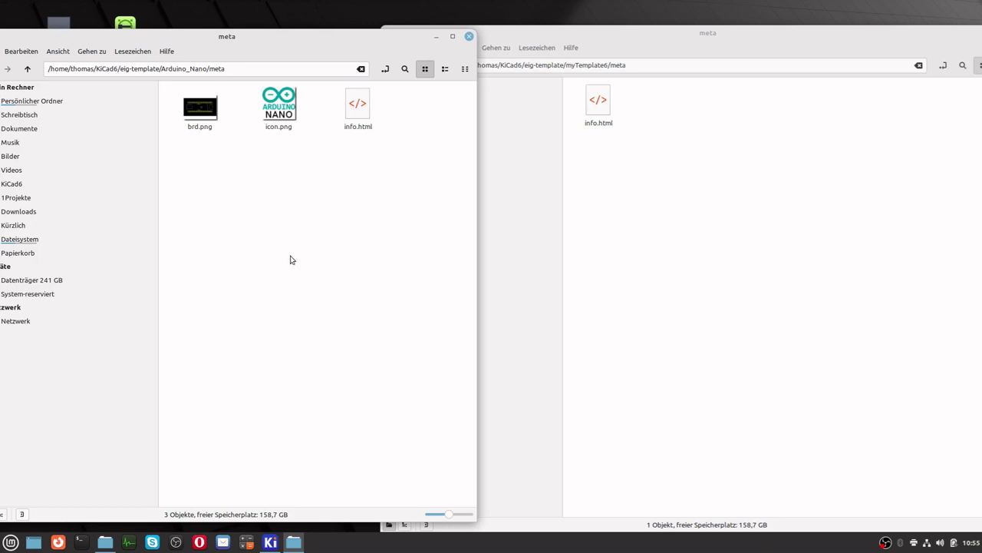
Search the installed applications for "zeich" and launch the Zeichnung drawing program
left_click(10, 542)
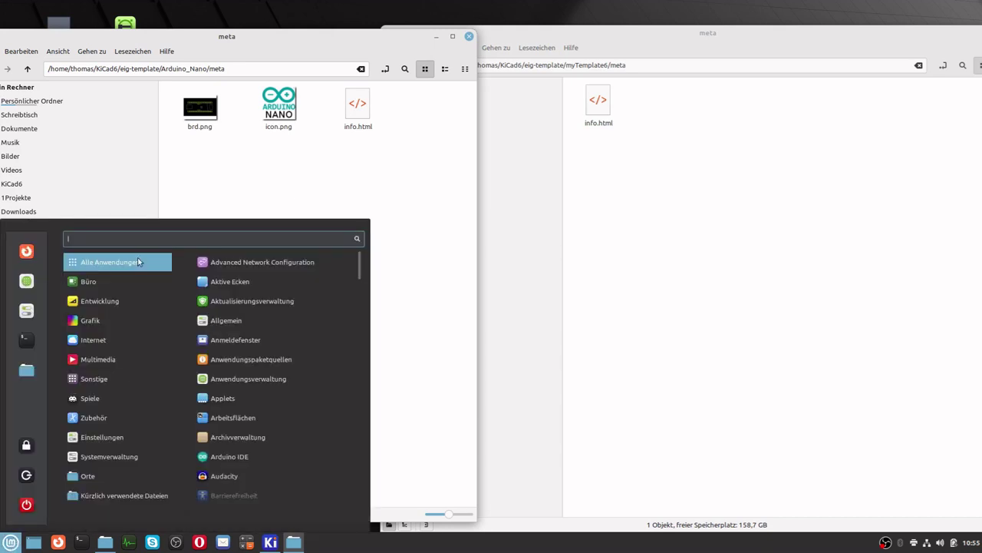
type("zeich")
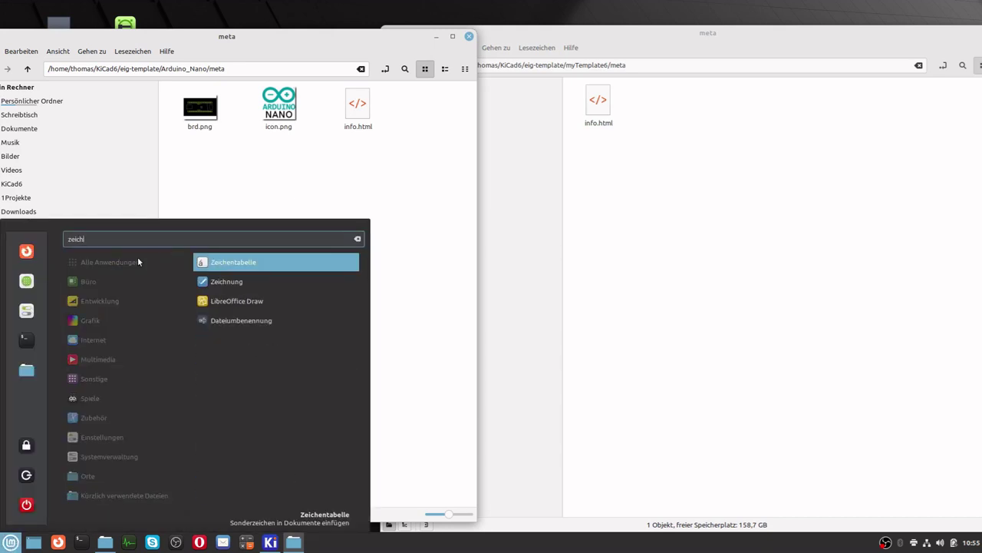
left_click(230, 281)
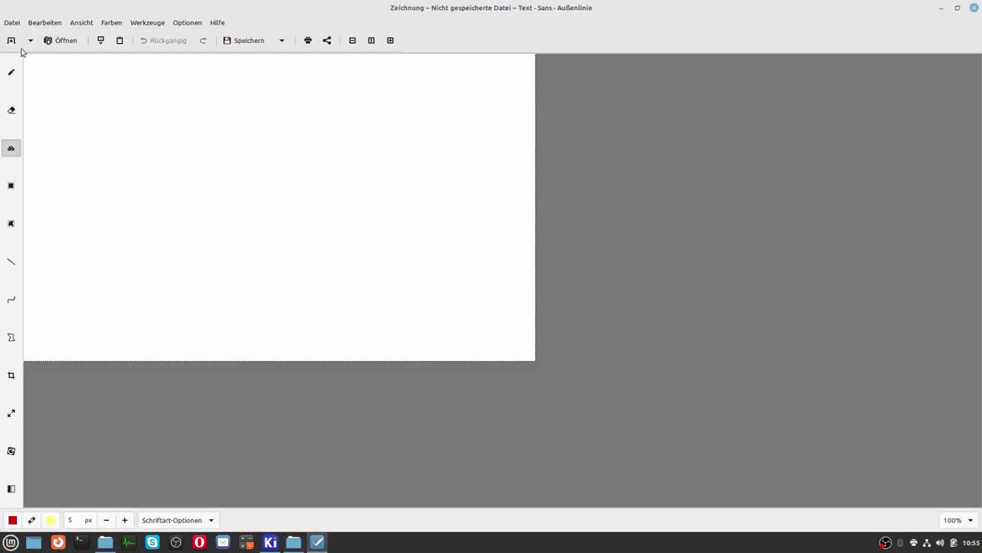
Create a new custom-size image, 64 px wide and 64 px high, with the semi-transparent yellow-green custom colour as background
left_click(14, 23)
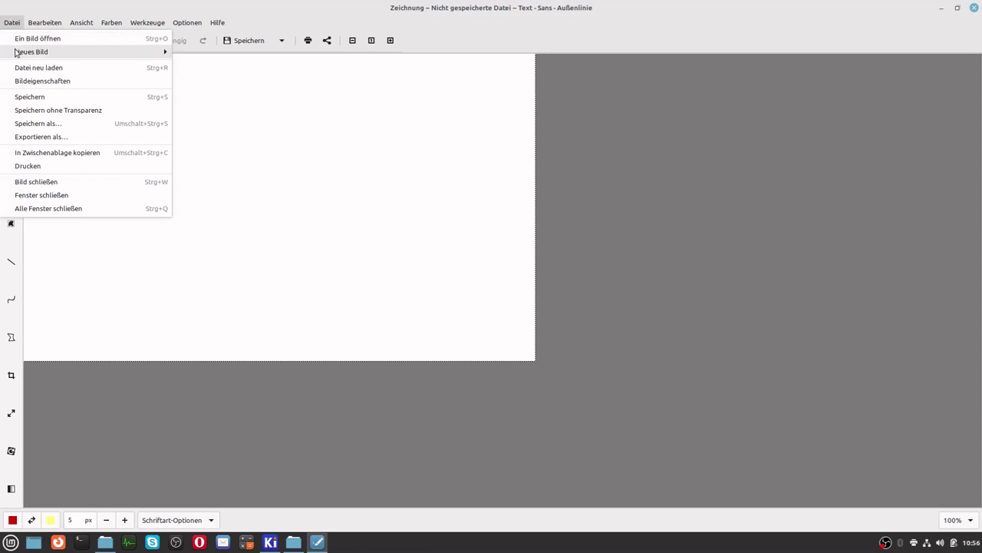
mouse_move(151, 59)
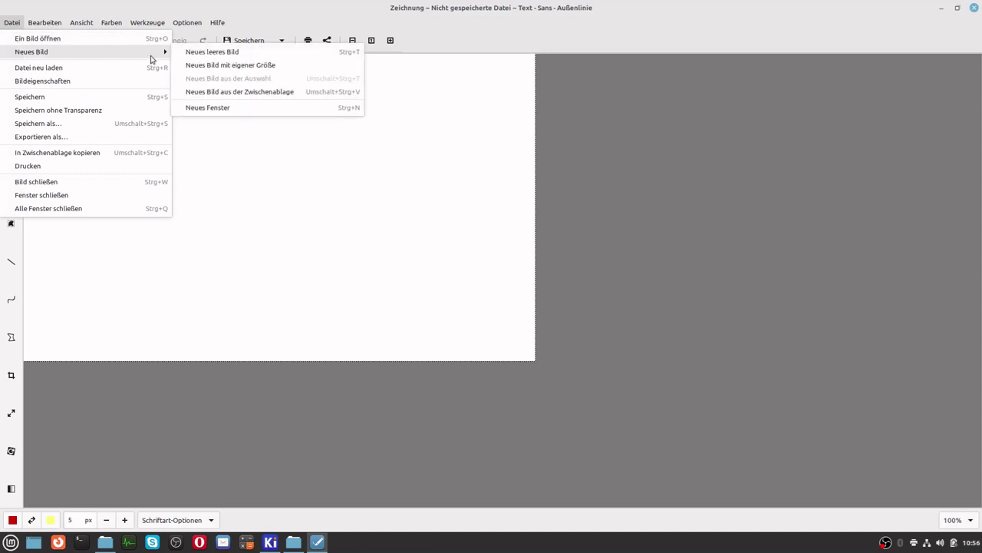
left_click(198, 68)
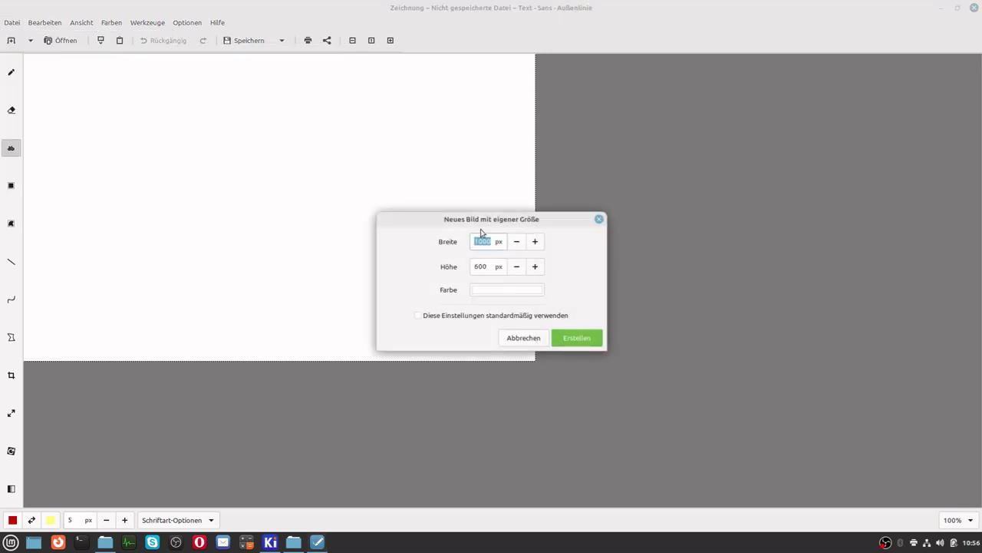
type("64")
left_click_drag(490, 262, 476, 262)
type("64")
left_click(530, 293)
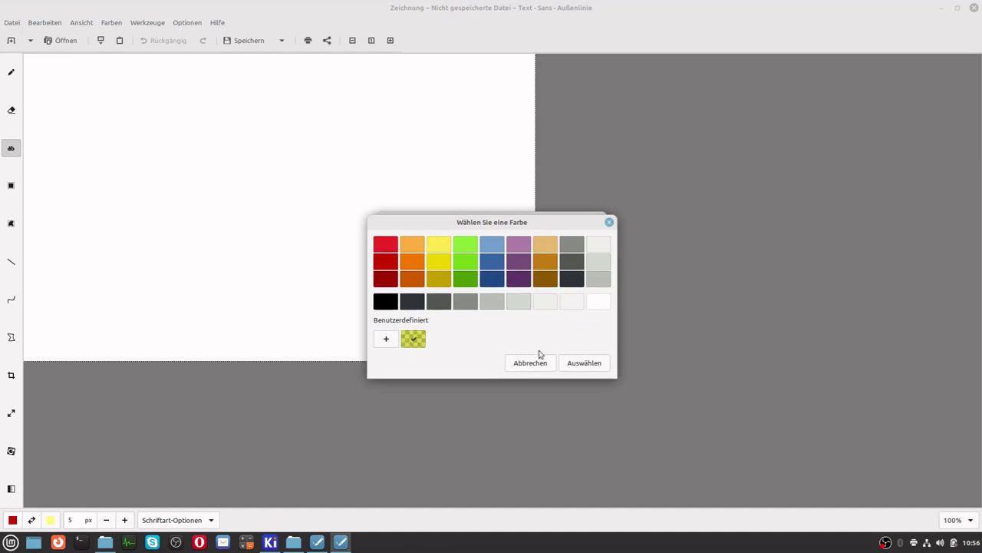
left_click(582, 364)
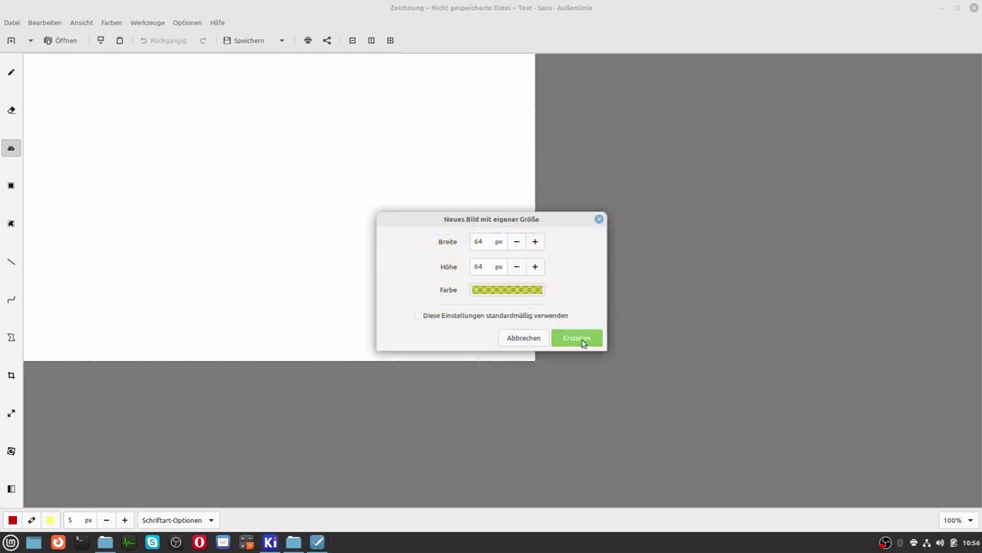
left_click(583, 343)
left_click(577, 338)
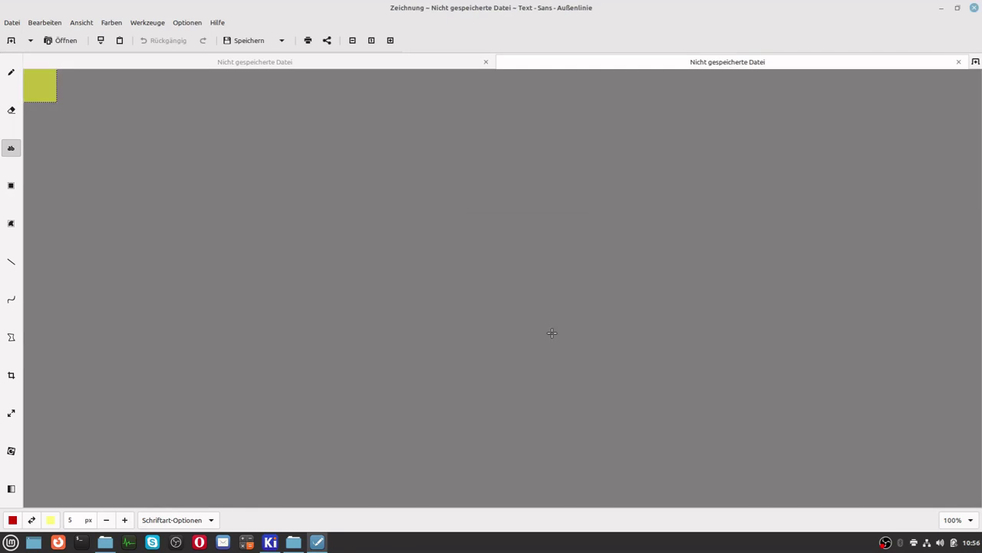
Insert two-line red text on the icon image: the author's short first name in possessive form, with "Template" on the second line
left_click(391, 40)
left_click(390, 40)
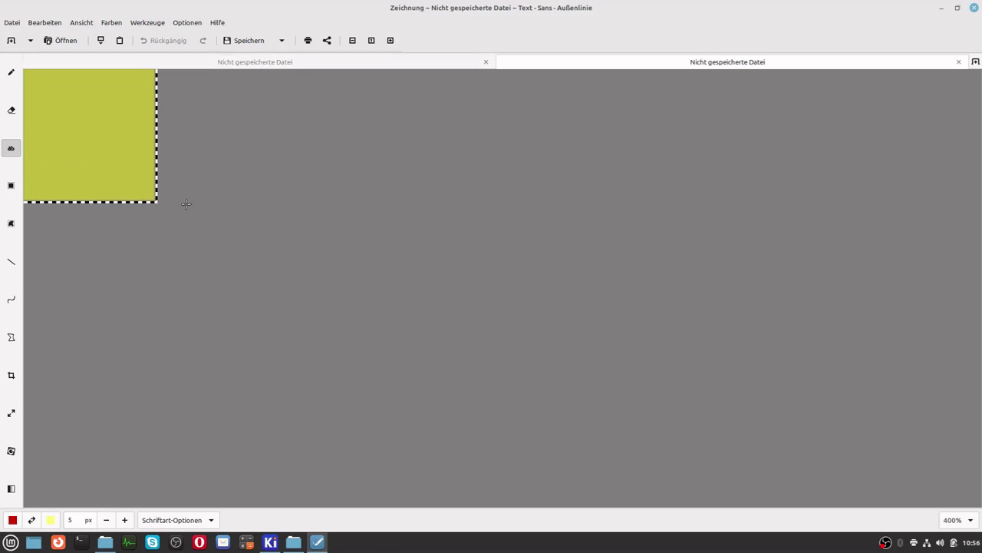
left_click(34, 91)
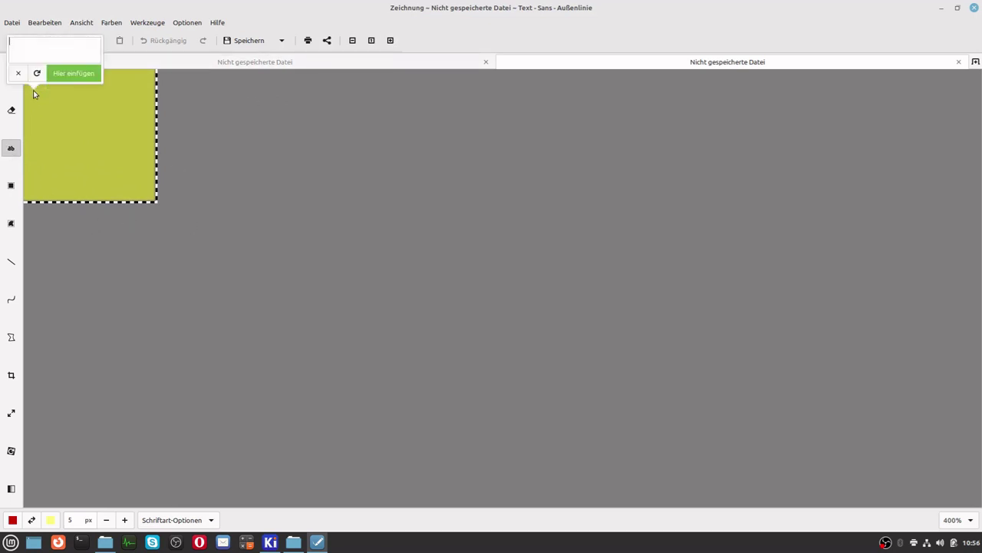
type("Tom")
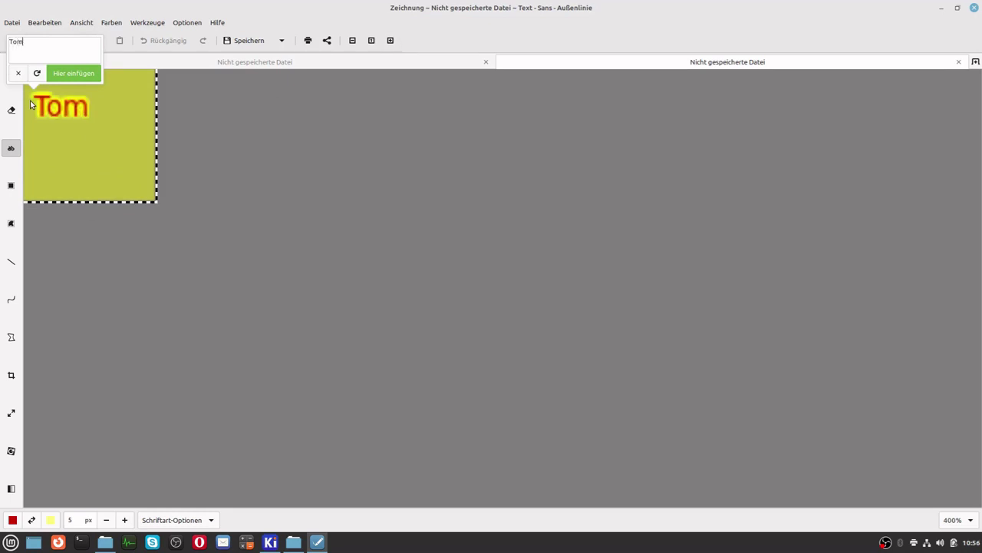
type("*")
key("BackSpace")
type("'s ")
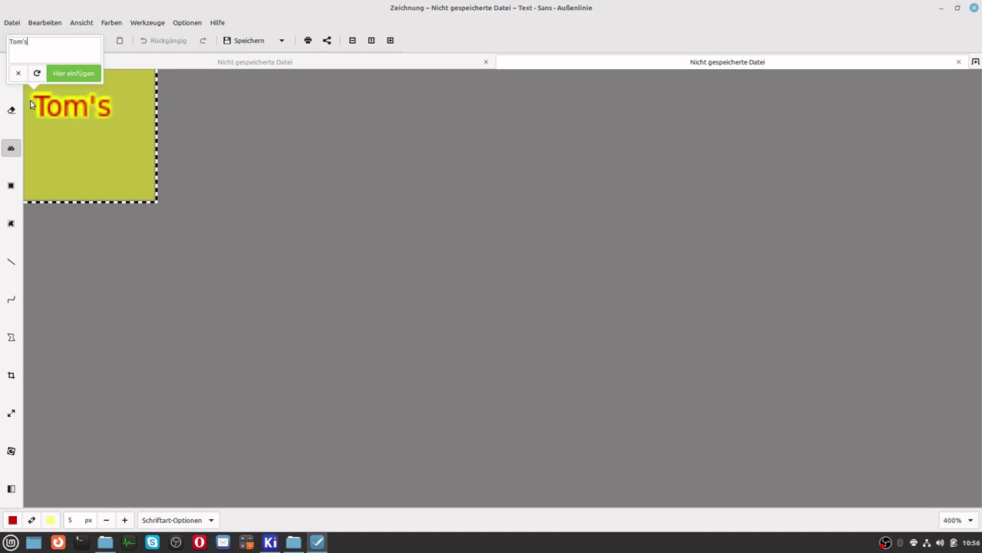
type("Templ")
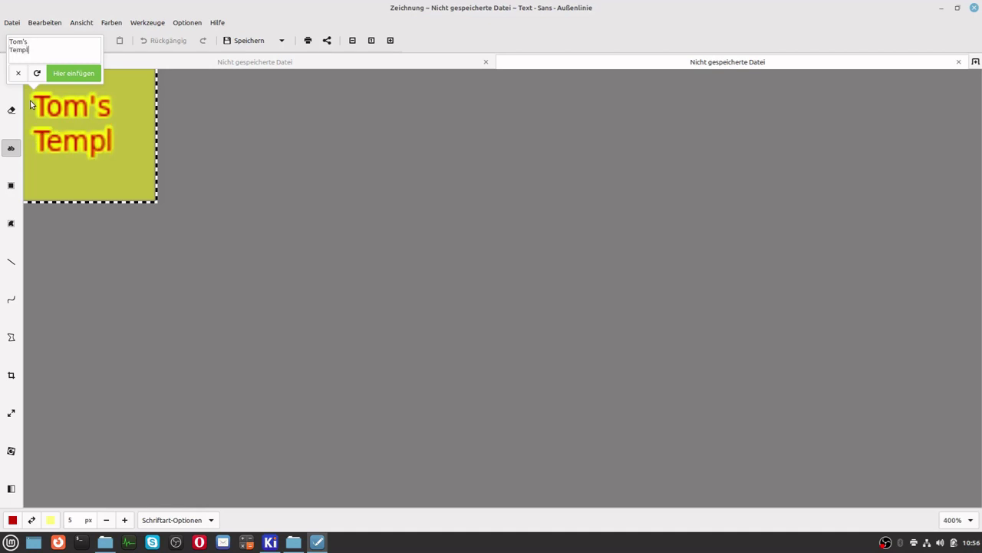
type("ate")
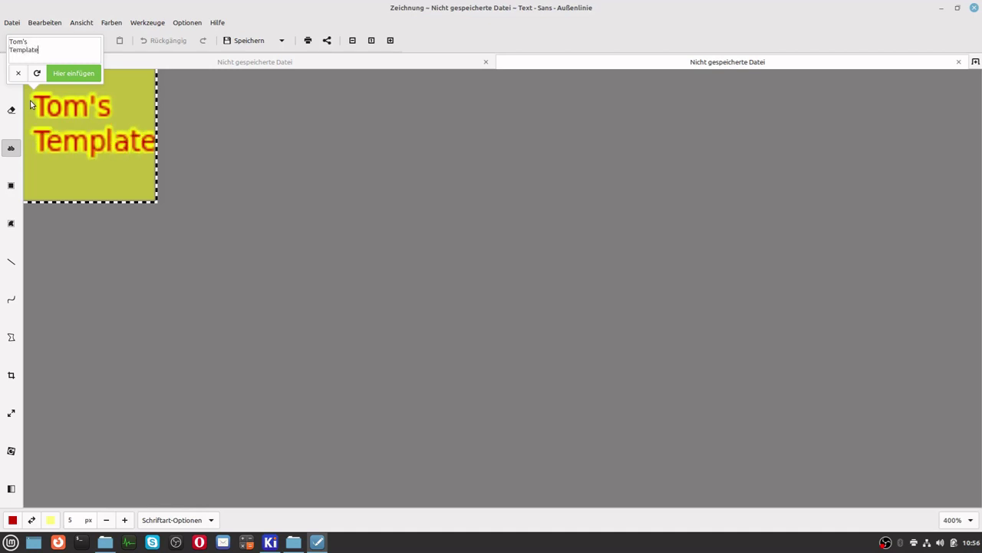
left_click(74, 74)
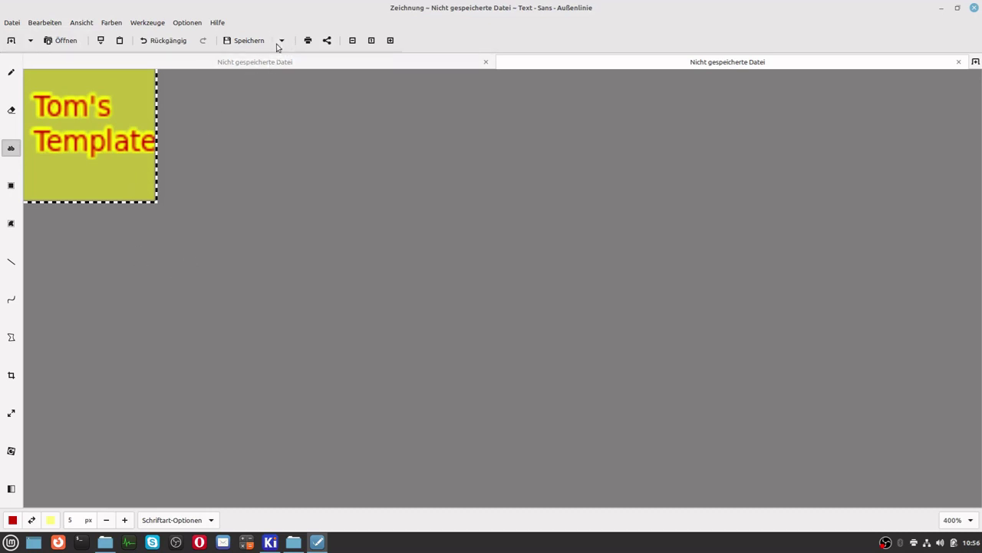
Begin exporting the icon image and choose KiCad6/eig-template/myTemplate6/meta as the destination folder
left_click(237, 46)
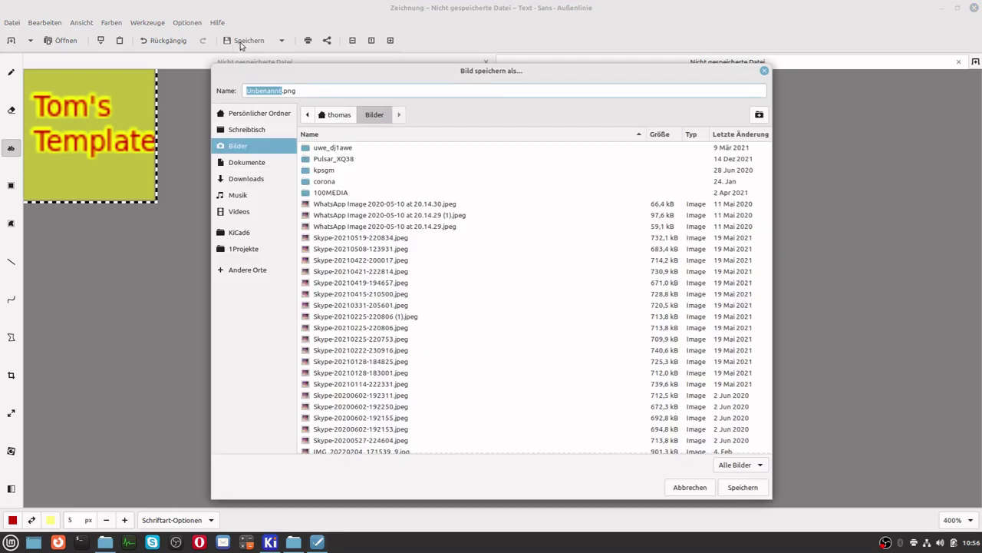
left_click(683, 487)
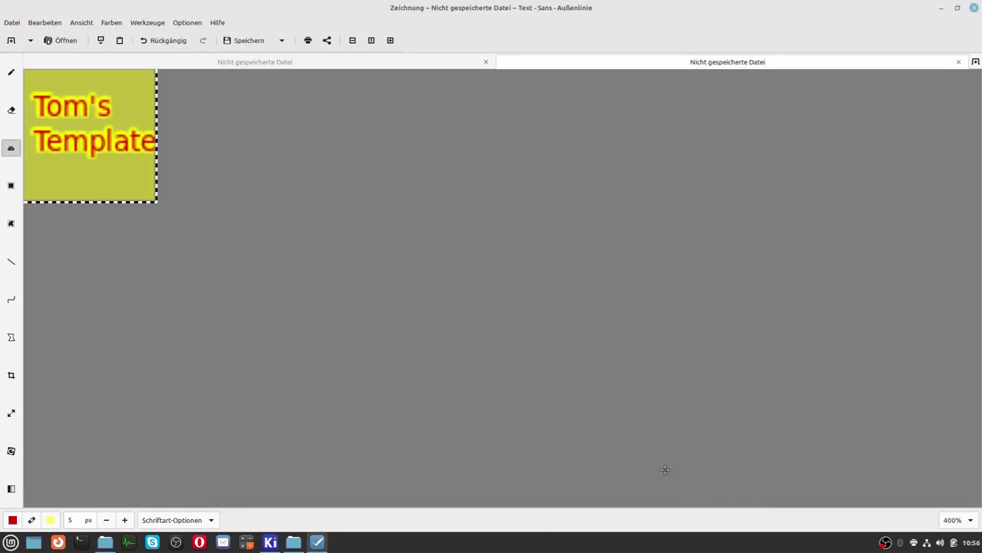
left_click(282, 40)
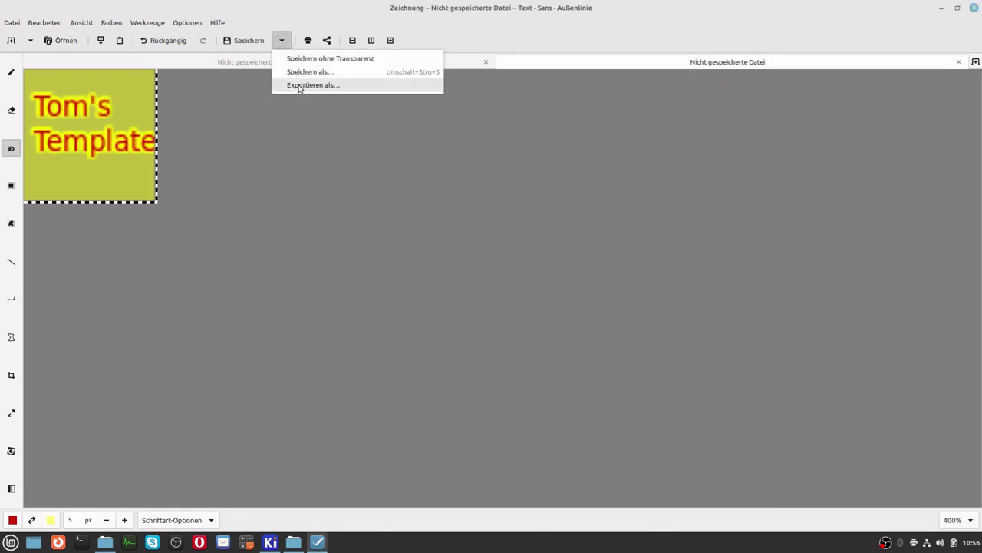
left_click(299, 85)
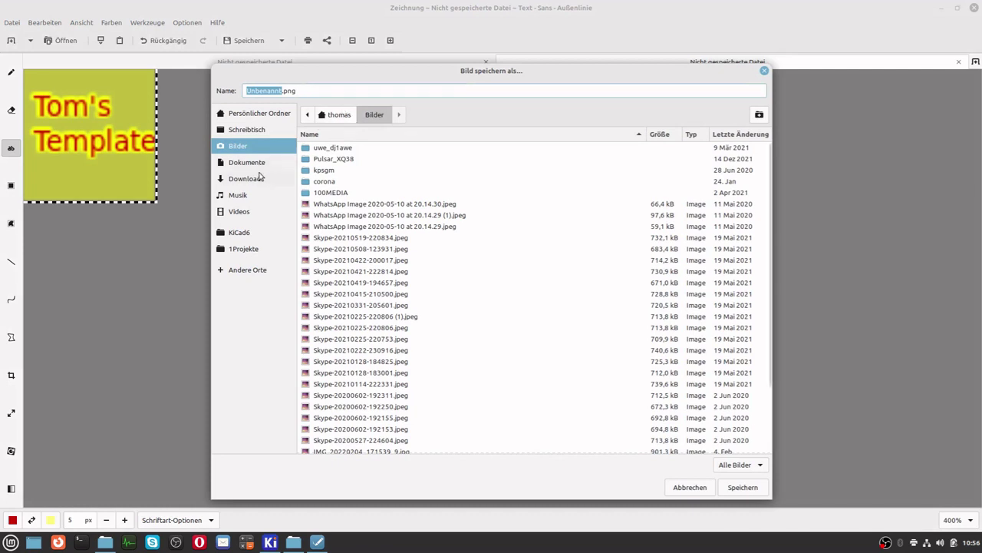
left_click(236, 233)
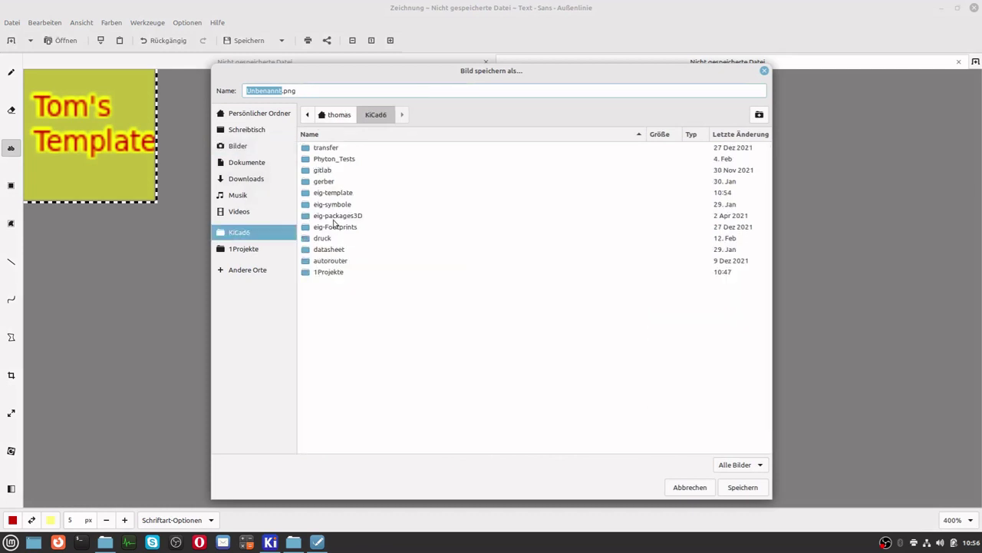
double_click(335, 195)
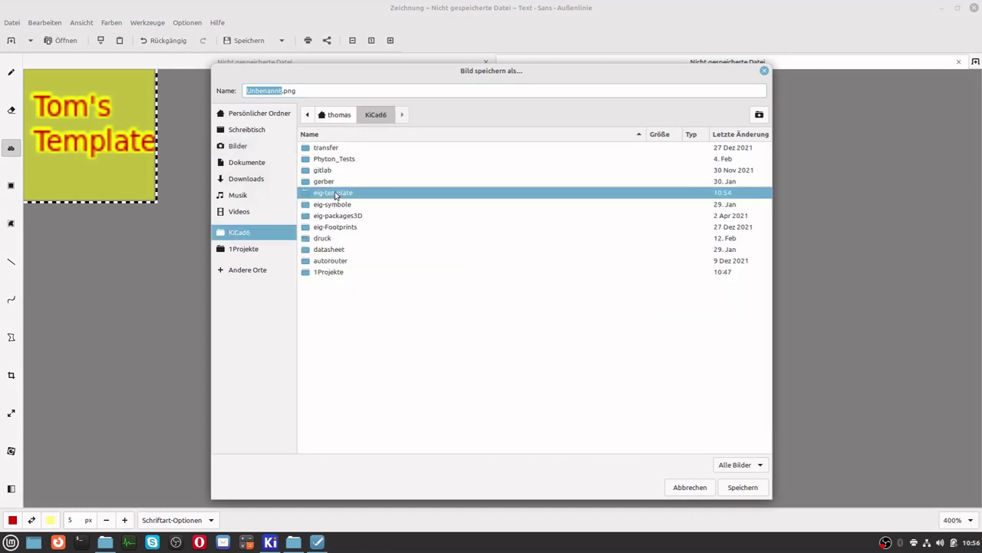
left_click(329, 152)
double_click(329, 151)
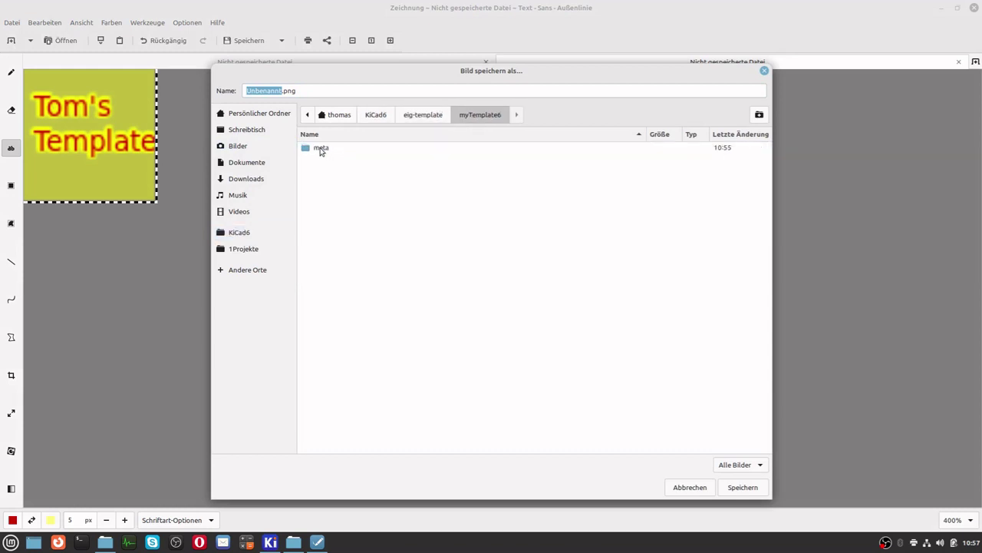
double_click(320, 150)
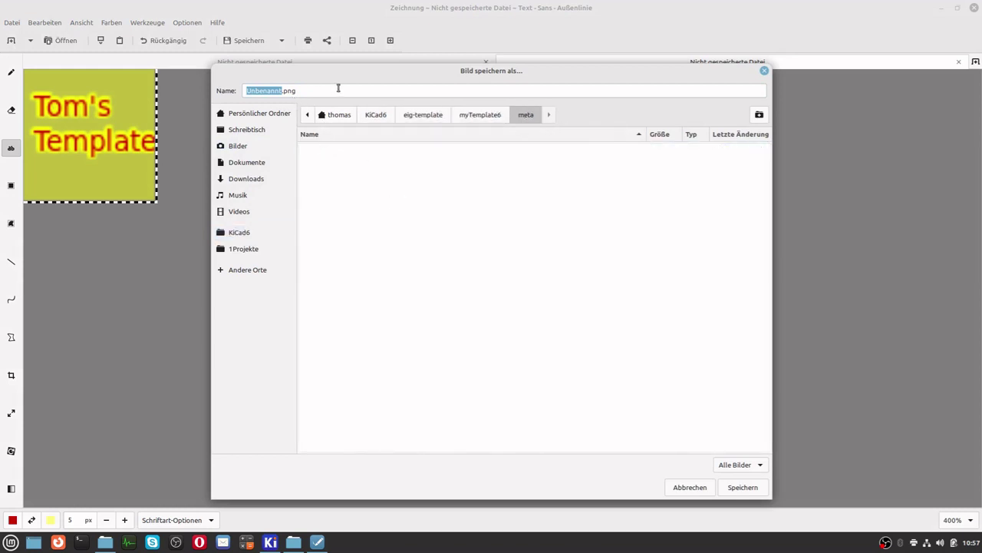
Name the exported image icon.png and save it in the meta folder
type("icon")
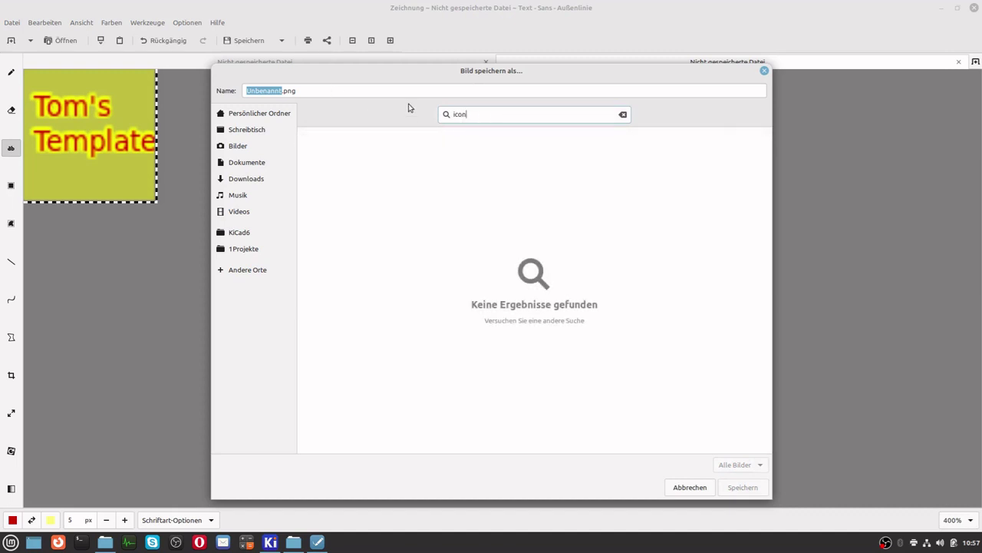
left_click(622, 114)
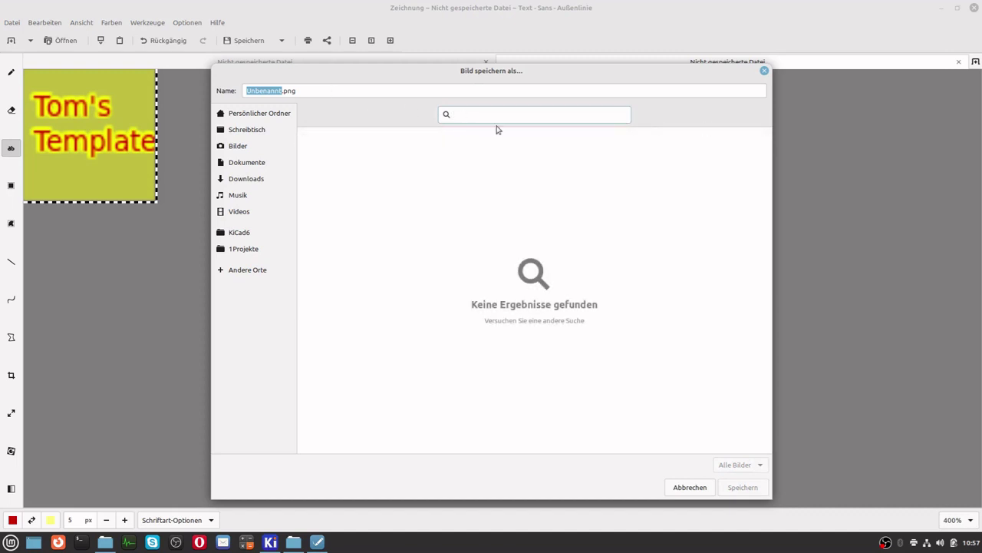
triple_click(322, 91)
type("icon")
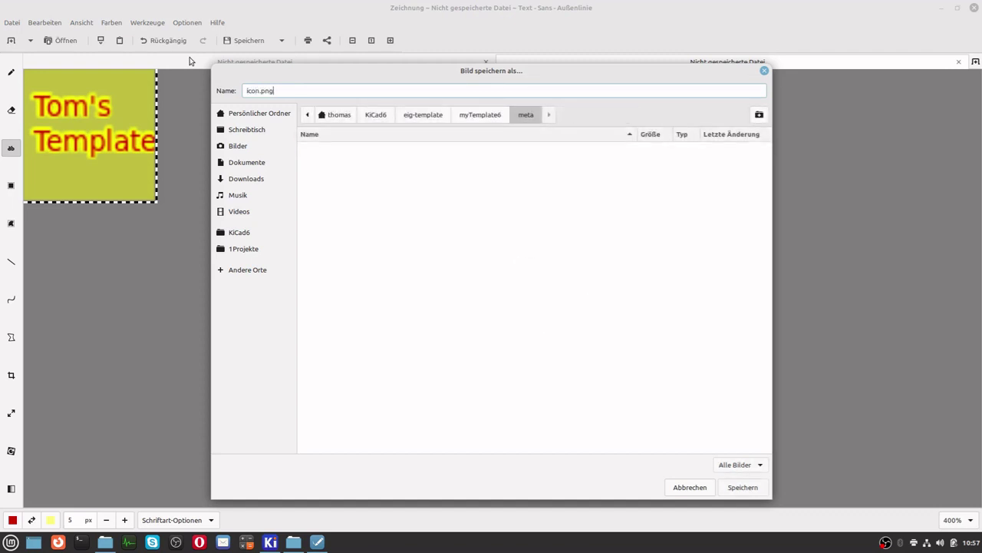
left_click(741, 487)
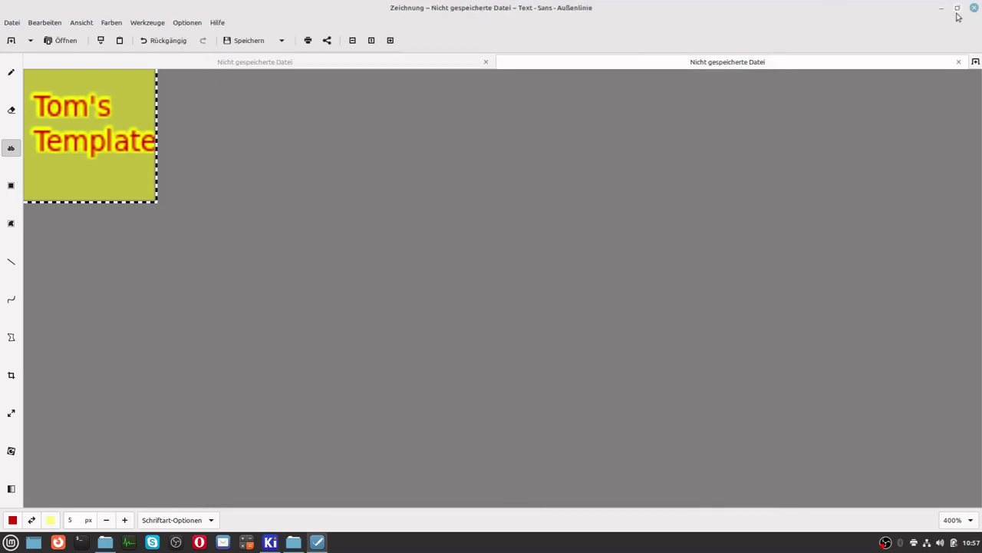
Close Zeichnung, discarding the unsaved image changes, and close the Arduino_Nano/meta file window
left_click(974, 8)
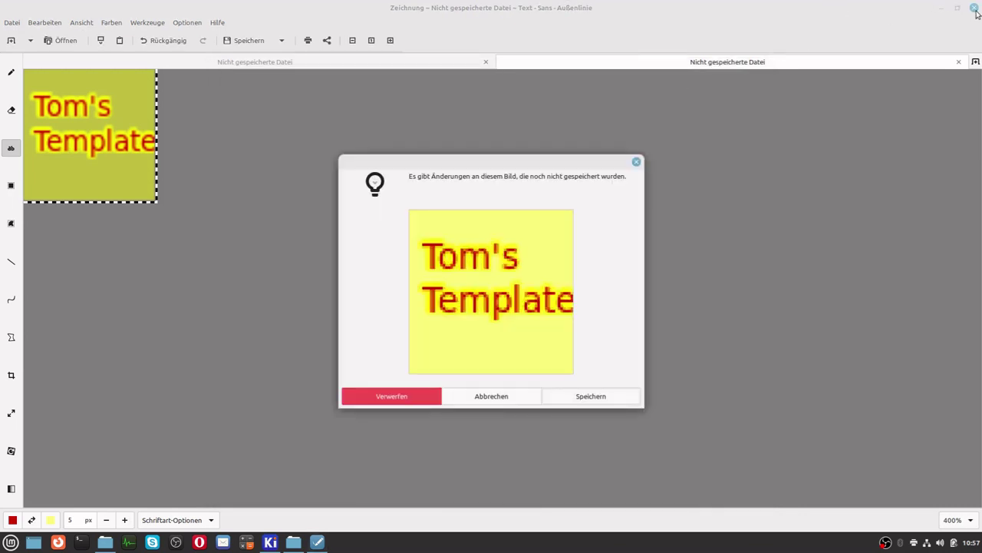
left_click(414, 397)
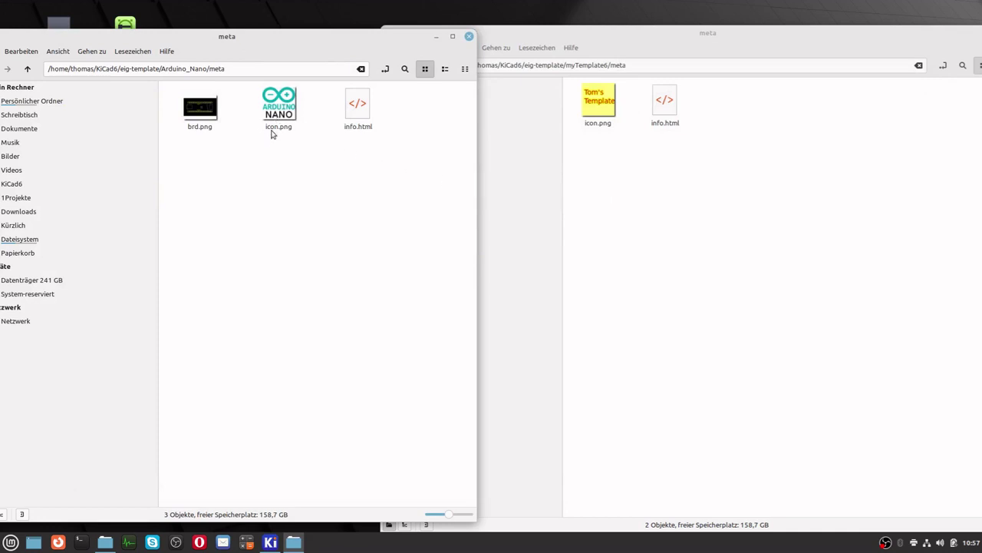
left_click(637, 181)
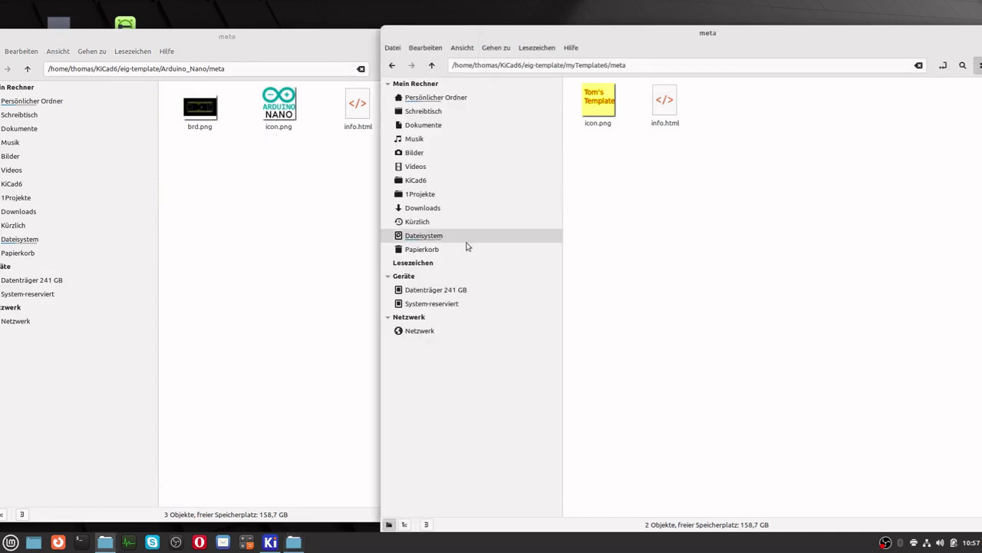
left_click(231, 245)
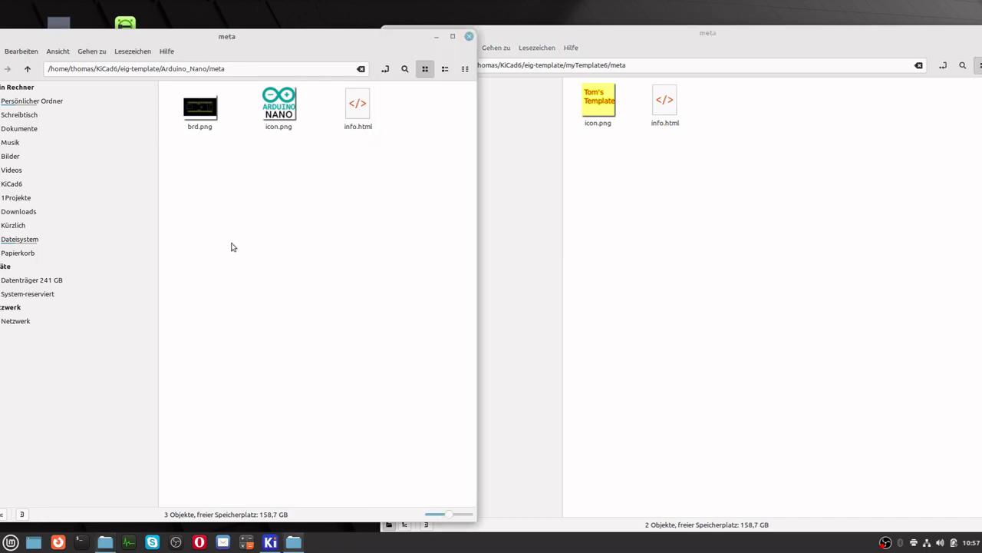
left_click(470, 37)
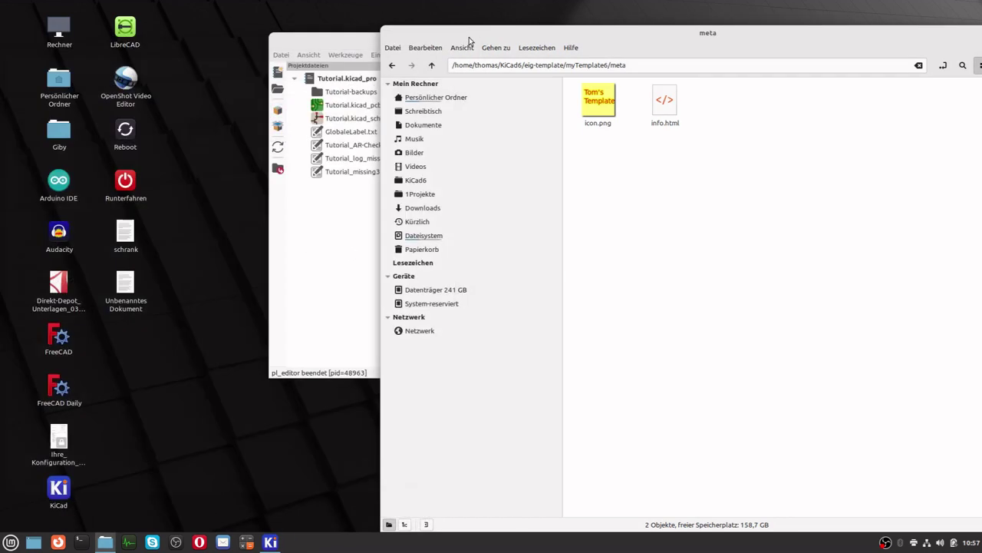
Switch to KiCad and create a new project named myTemplate6 inside KiCad6/eig-template/myTemplate6, in its own new directory
left_click(320, 283)
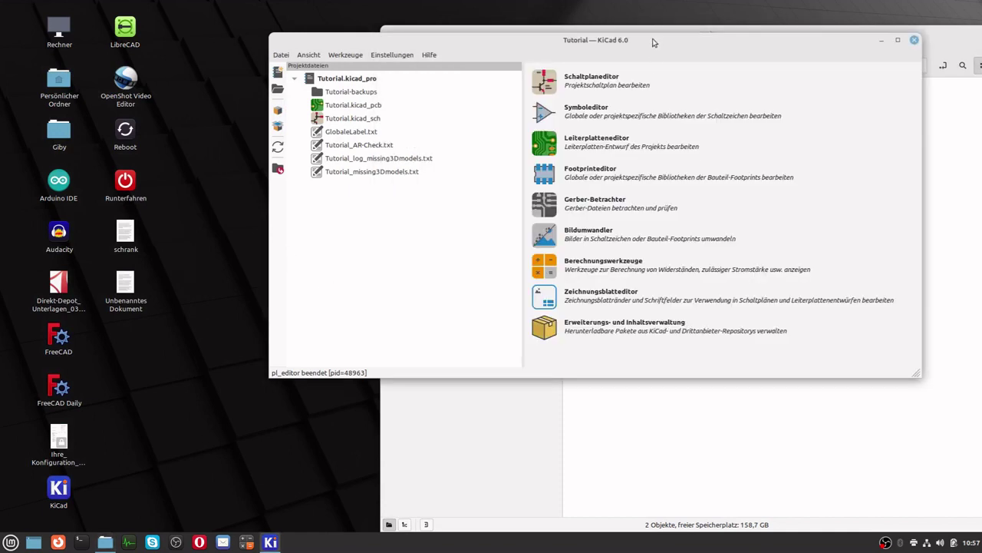
left_click_drag(654, 42, 581, 36)
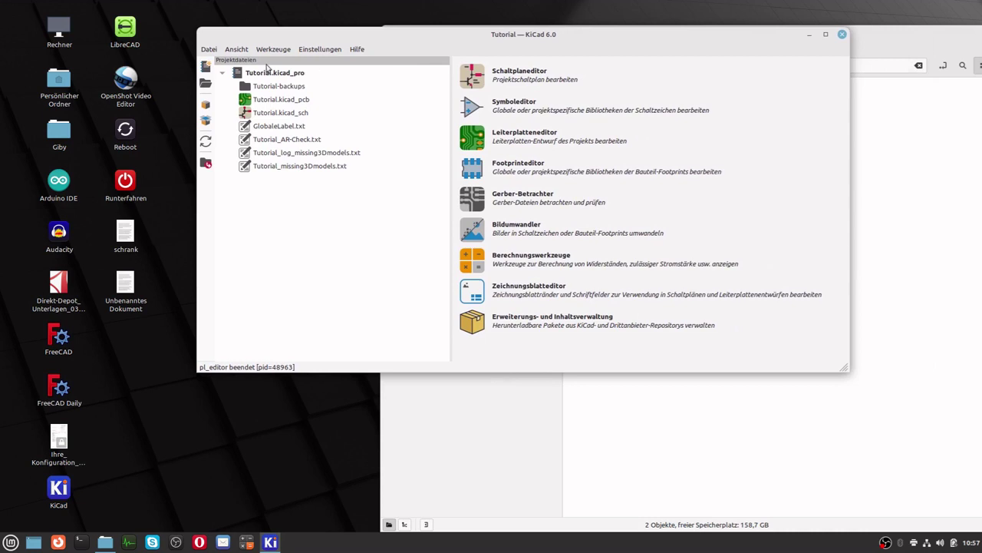
left_click(206, 67)
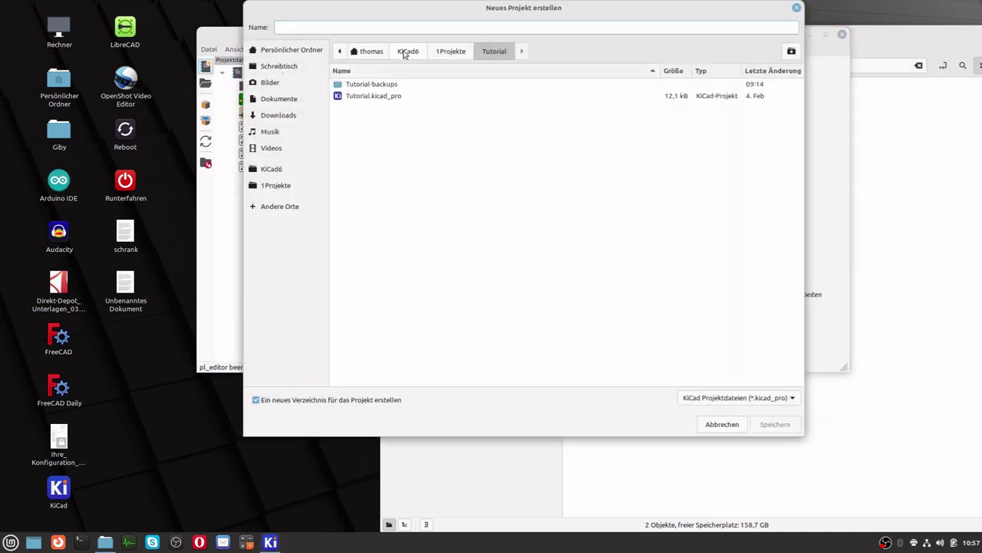
left_click(405, 52)
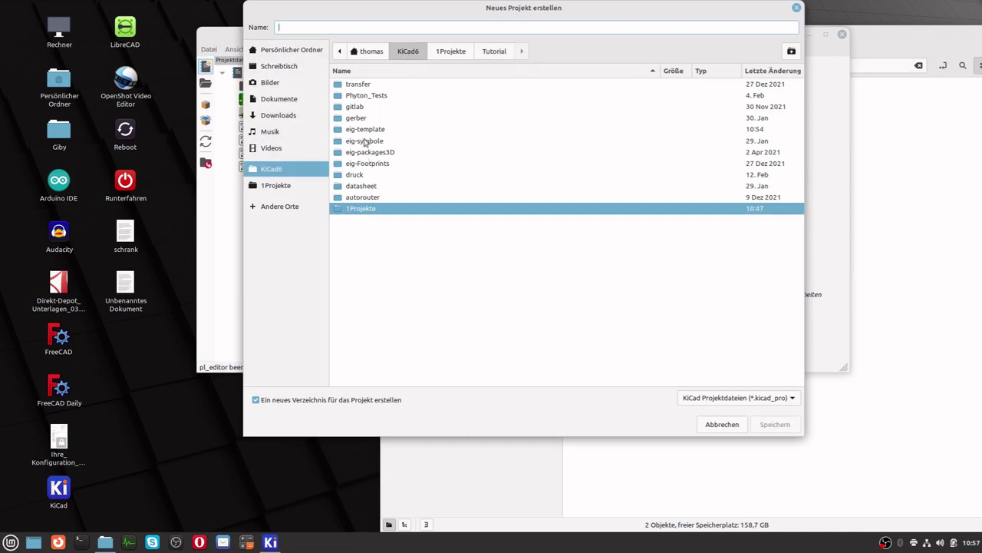
double_click(366, 130)
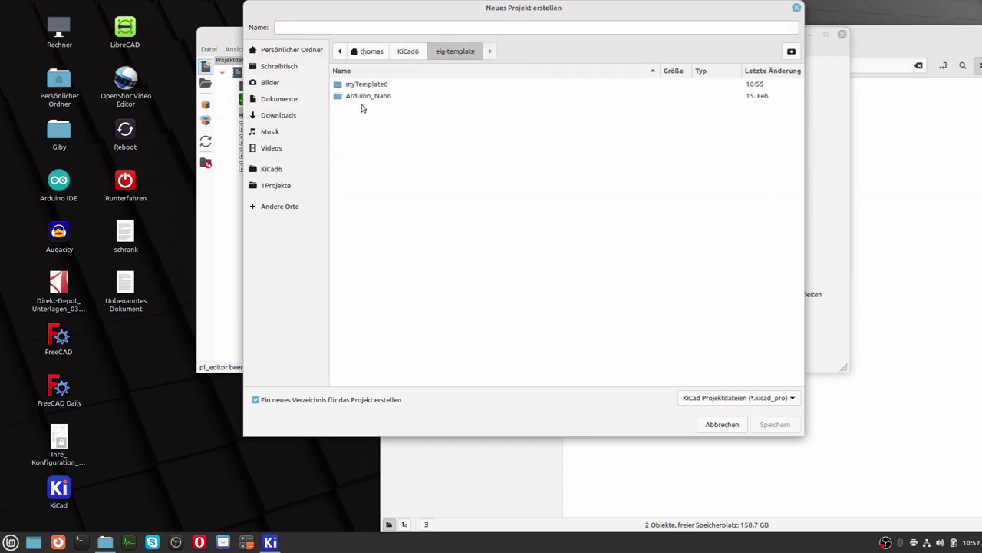
left_click(361, 85)
double_click(361, 85)
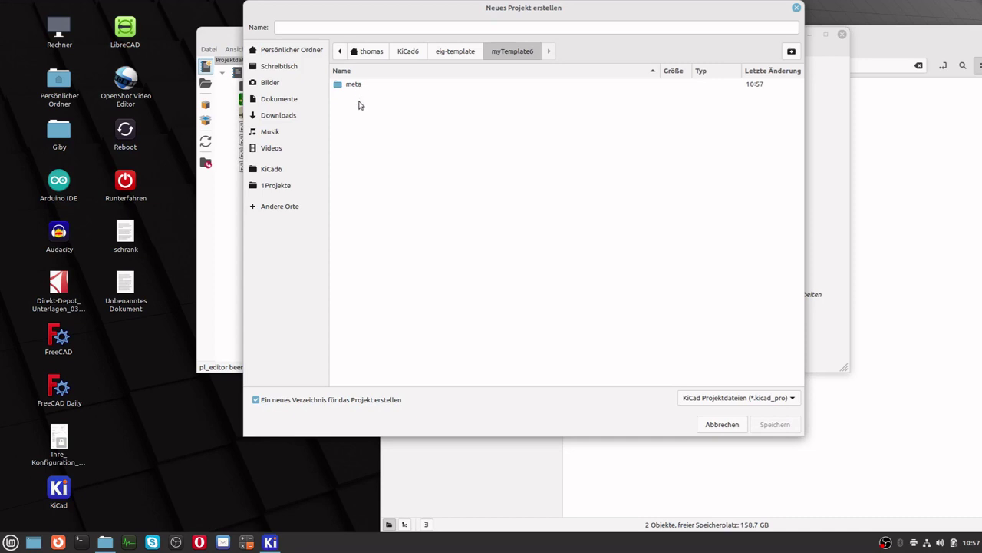
left_click(356, 27)
type("myTemplate6")
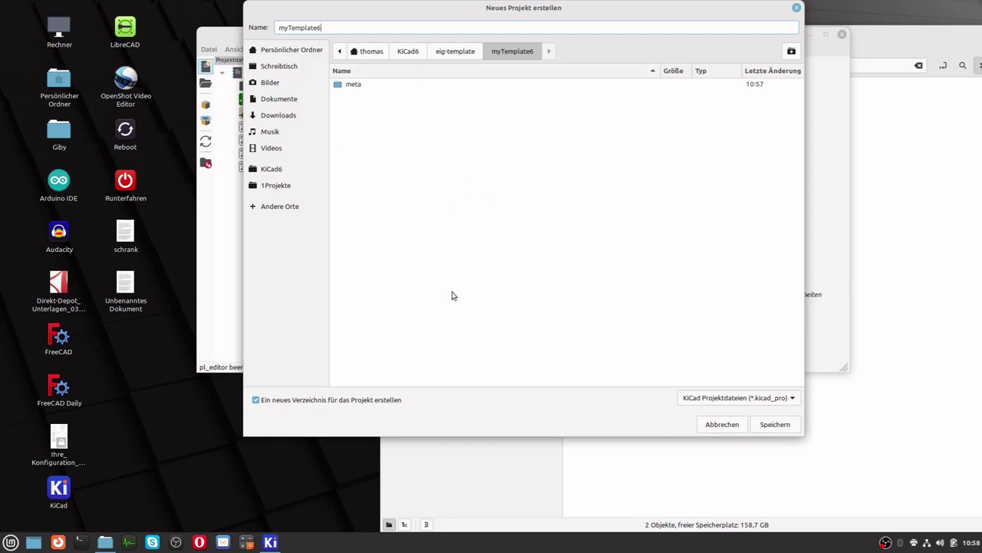
left_click(774, 424)
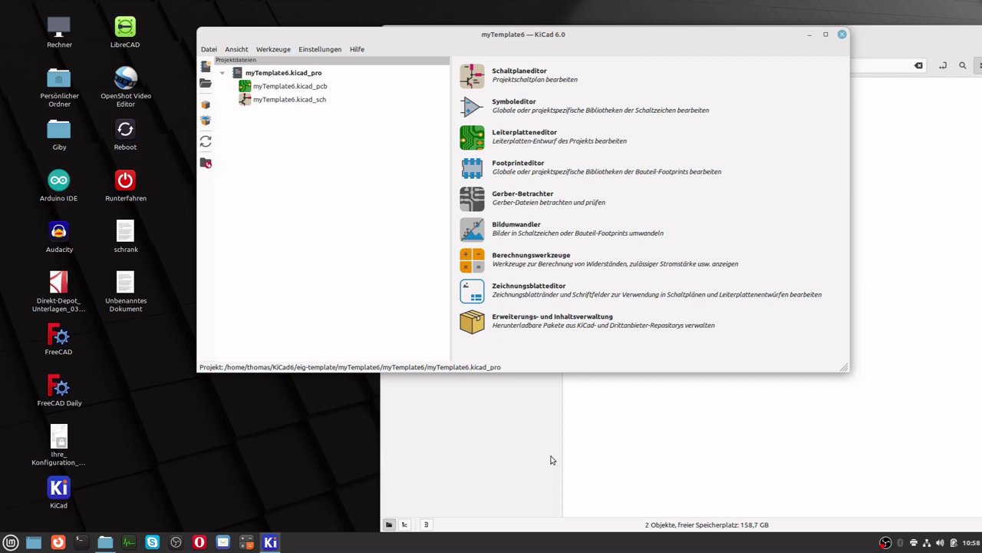
Open the myTemplate6.kicad_sch schematic to inspect its blank drawing sheet, and close the schematic editor
double_click(272, 101)
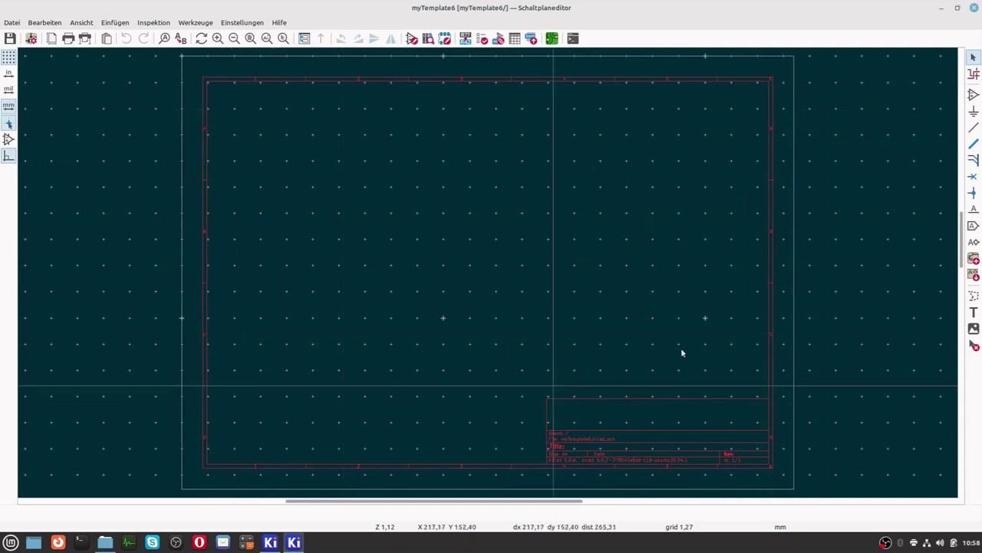
left_click(975, 8)
Switch to the file manager and go up from myTemplate6/meta to the KiCad6 folder
left_click(726, 485)
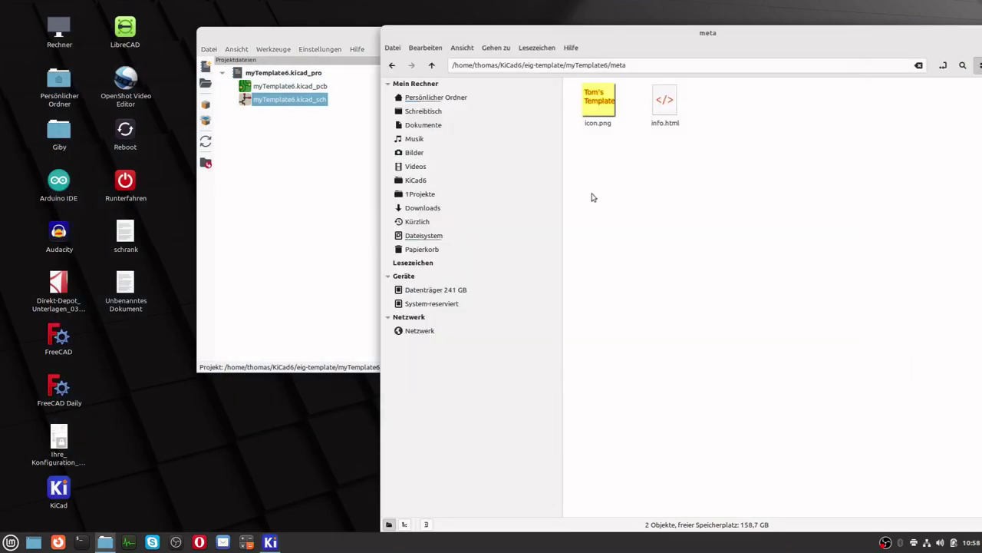
left_click(431, 66)
left_click(430, 67)
left_click(430, 67)
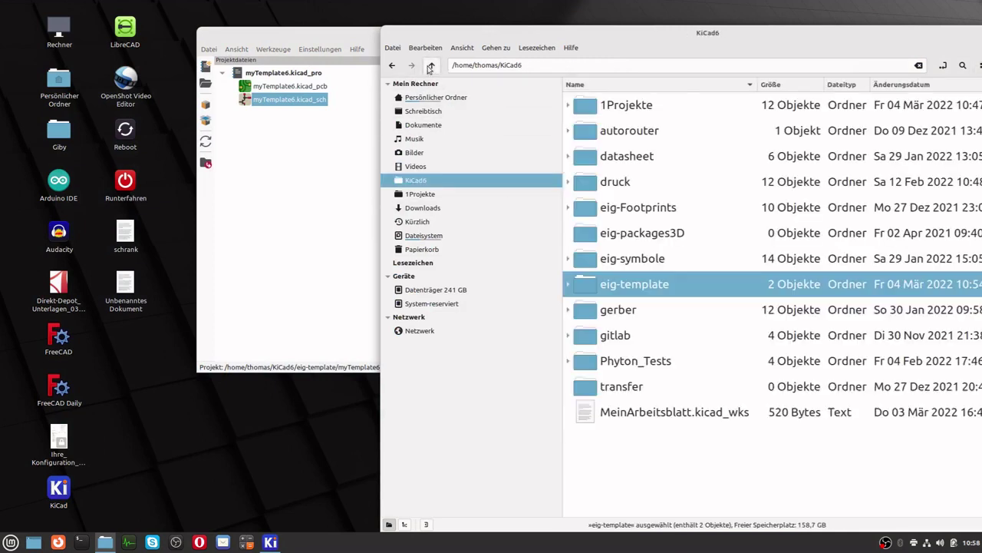
Copy MeinArbeitsblatt.kicad_wks from the KiCad6 folder into eig-template/myTemplate6
left_click(703, 416)
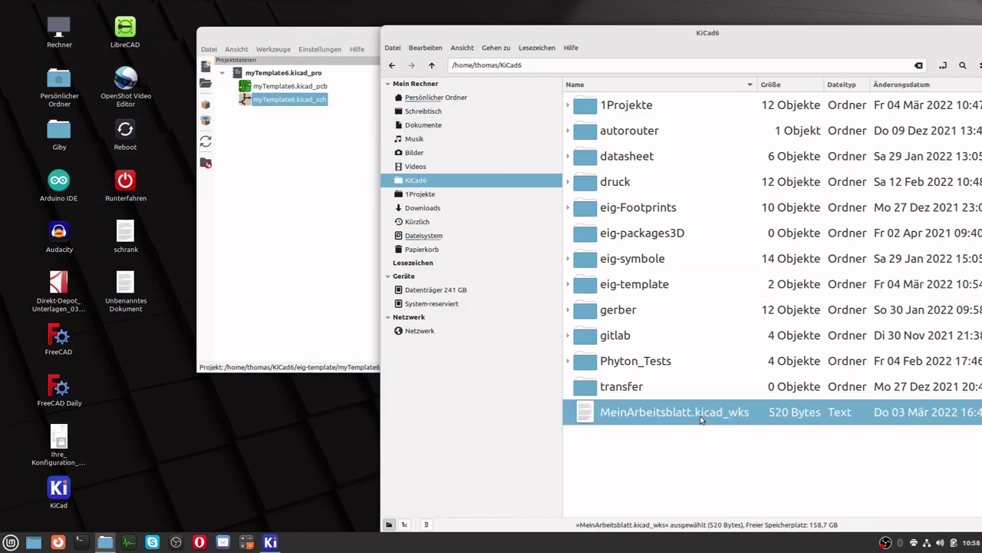
right_click(701, 419)
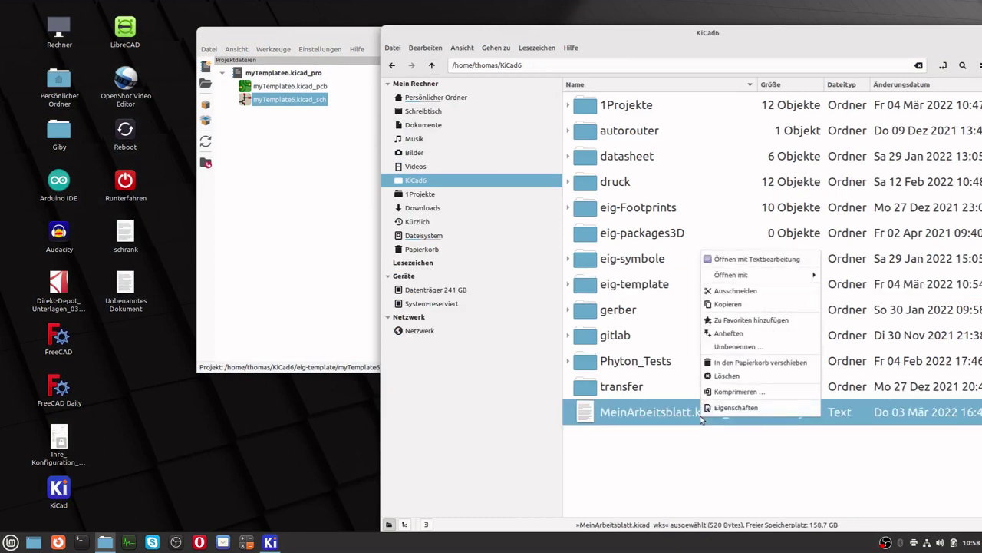
left_click(731, 304)
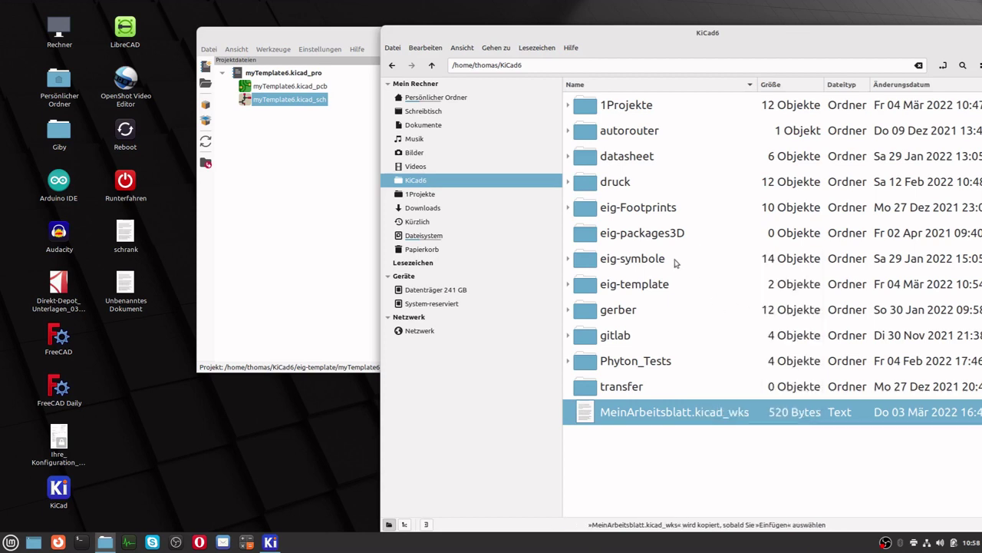
left_click(643, 287)
double_click(618, 286)
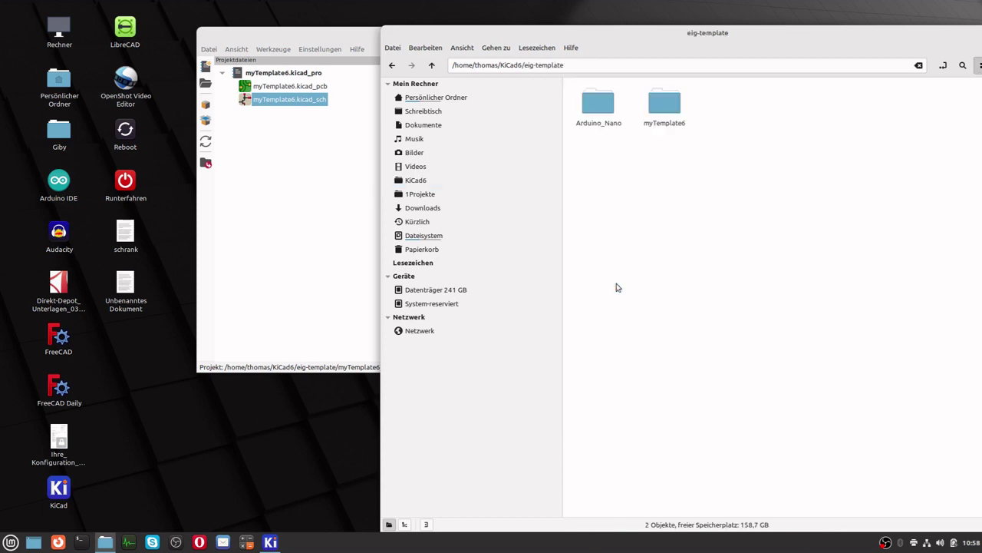
double_click(656, 108)
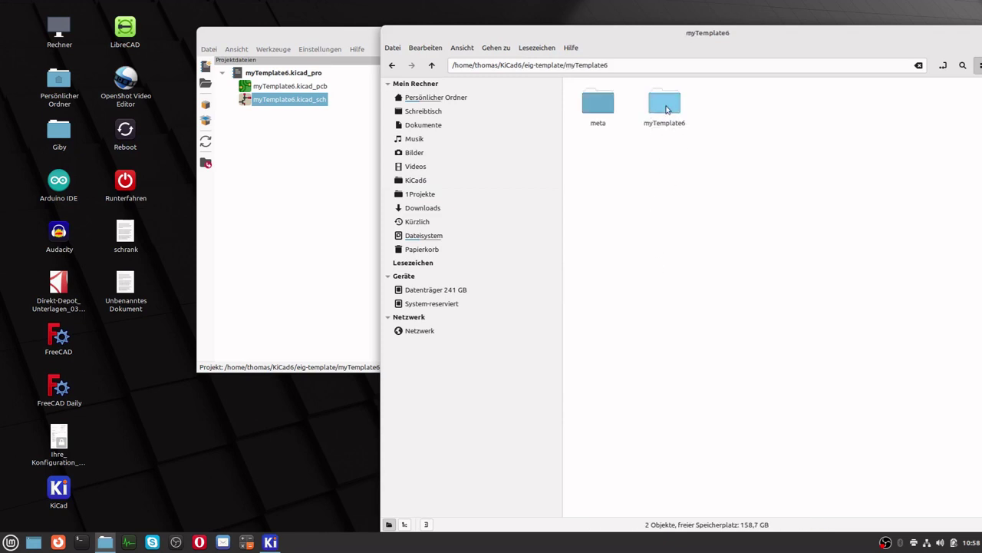
right_click(666, 200)
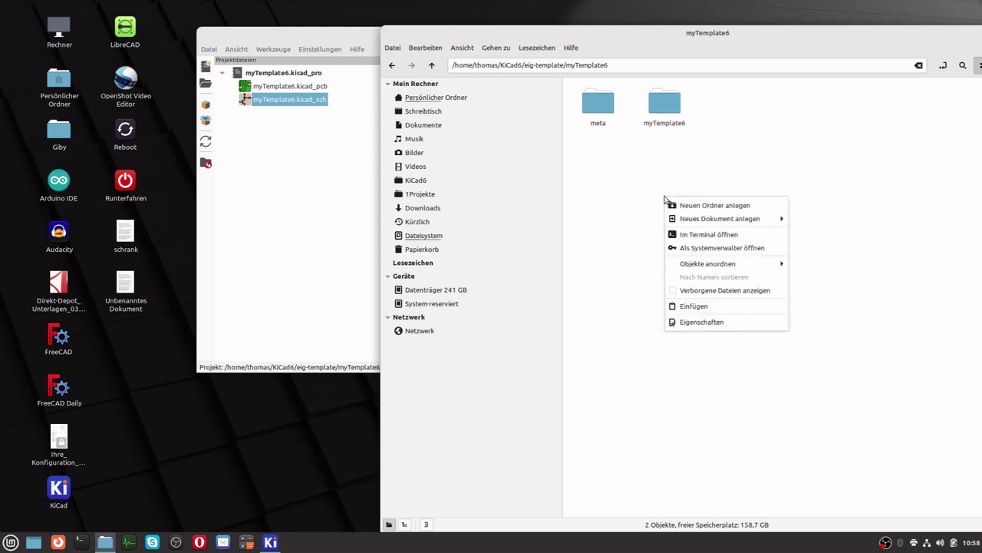
left_click(751, 309)
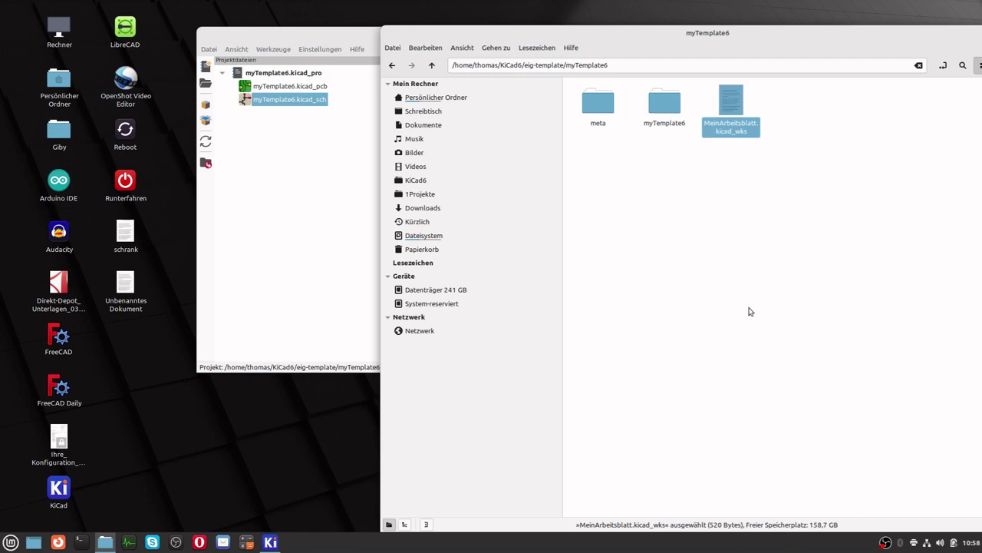
Rename the copied drawing sheet file as myTemplate6.kicad_wks
key("F2")
type("my")
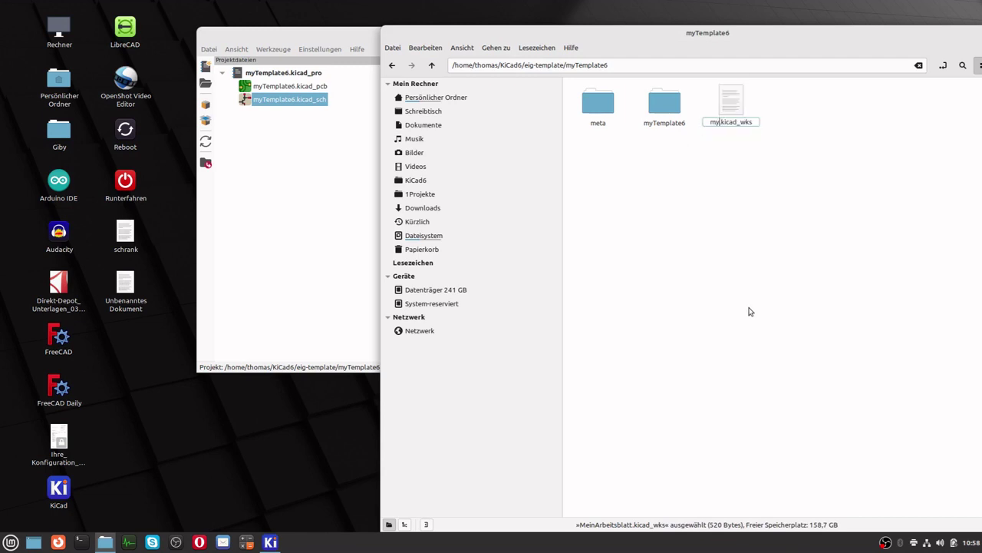
type("Template")
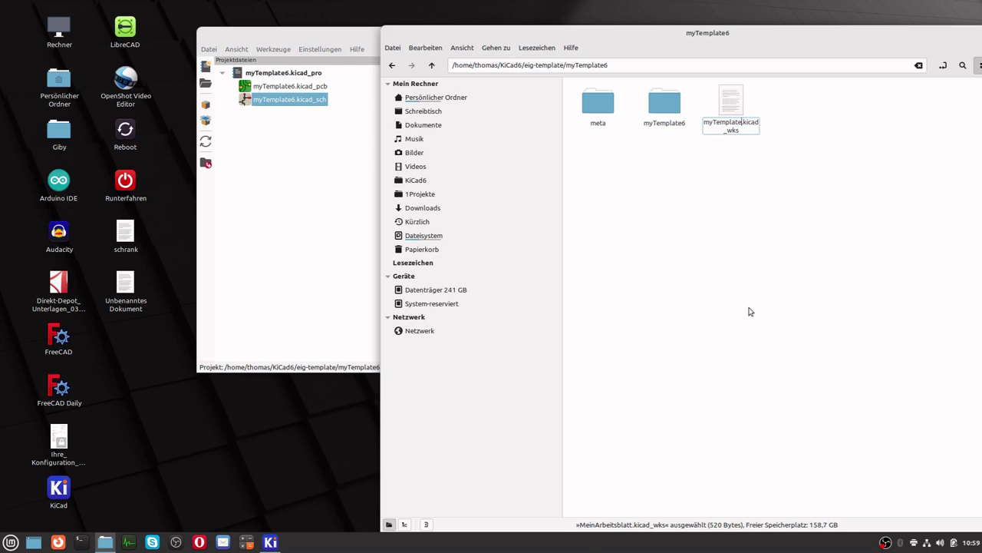
type("6")
key("Return")
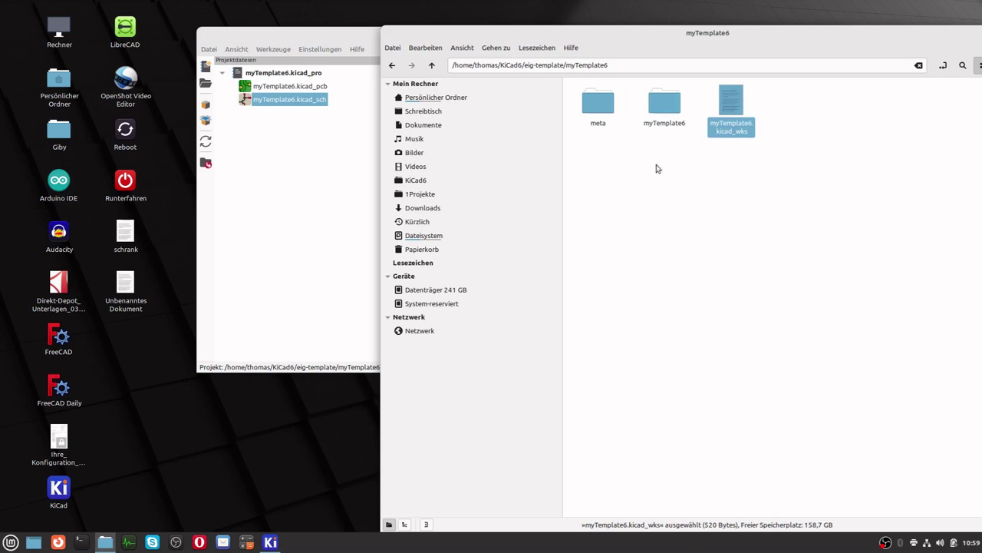
Move the myTemplate6 .kicad_pcb, .kicad_pro and .kicad_sch files up from the inner myTemplate6 folder into its parent, and delete the emptied inner folder
double_click(663, 110)
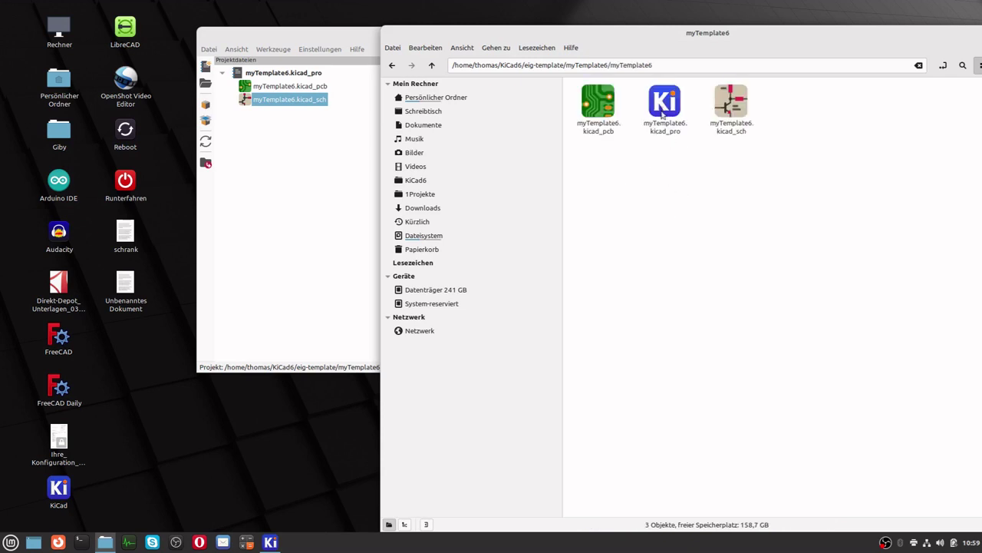
left_click_drag(812, 202, 561, 95)
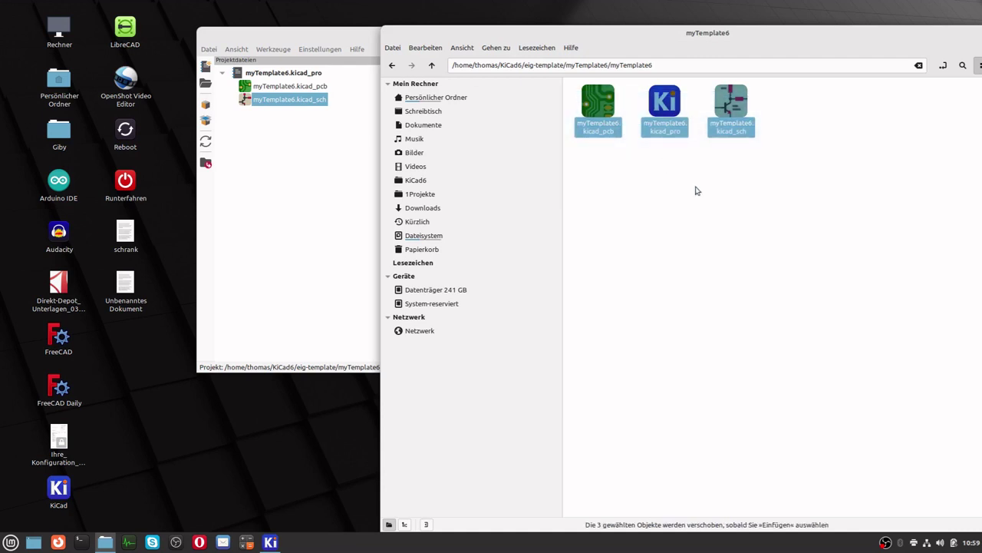
left_click(432, 65)
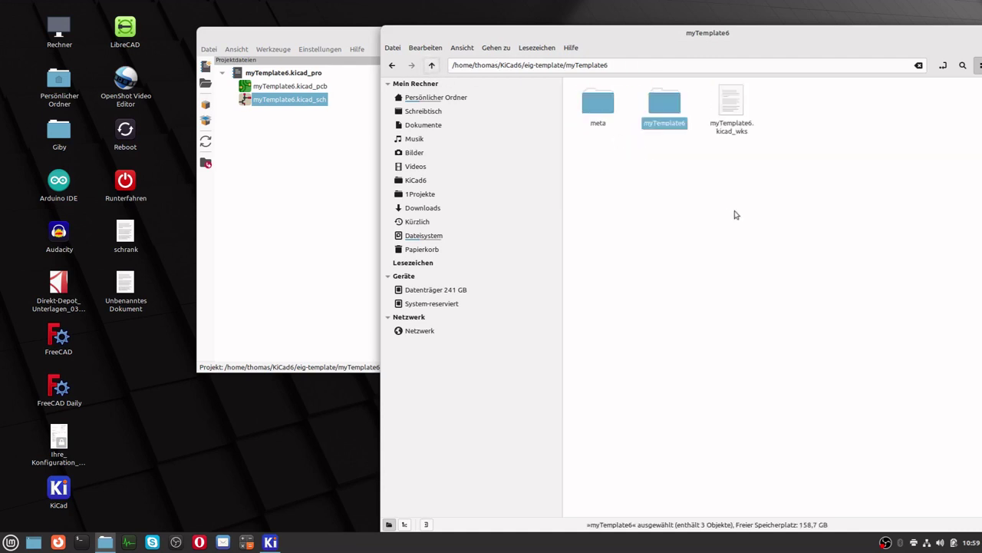
key("ctrl+v")
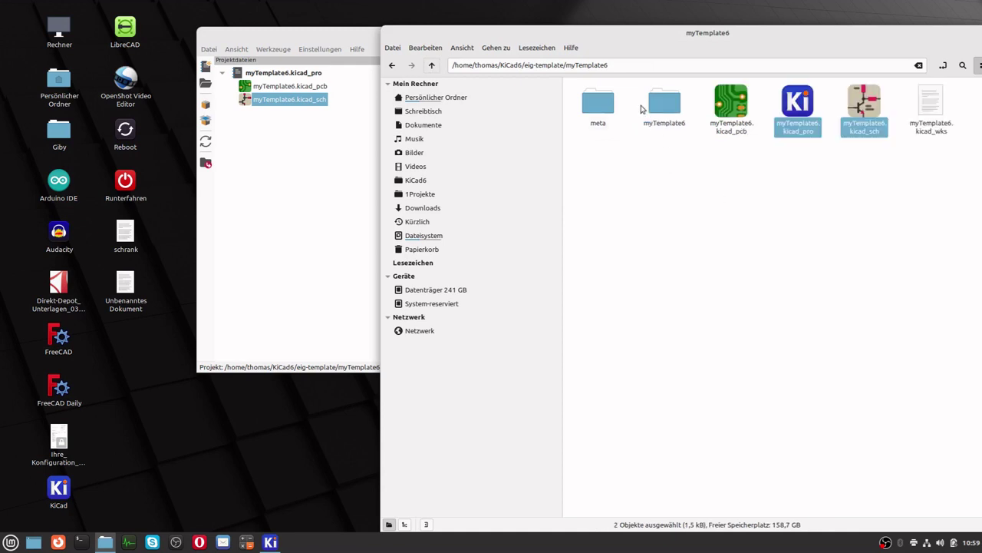
left_click(667, 112)
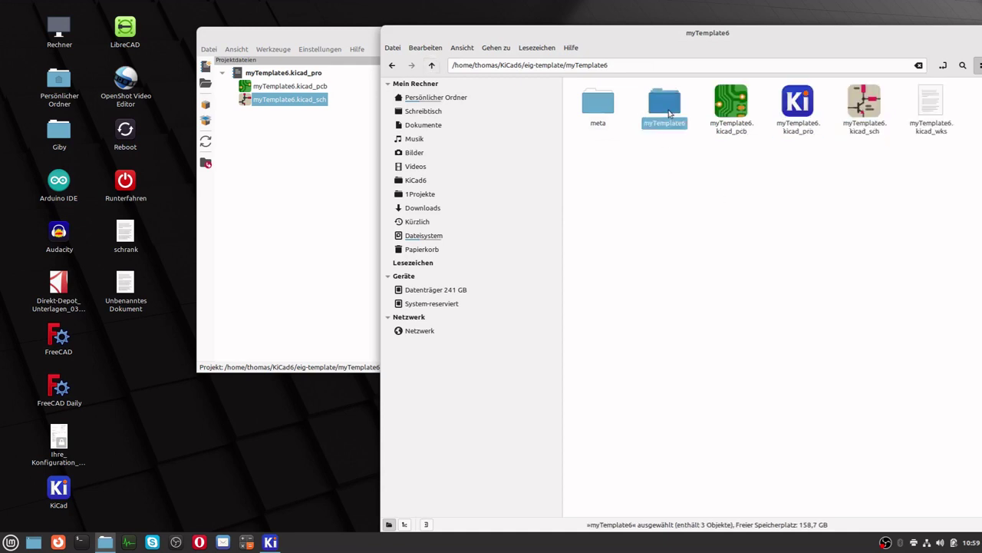
key("Delete")
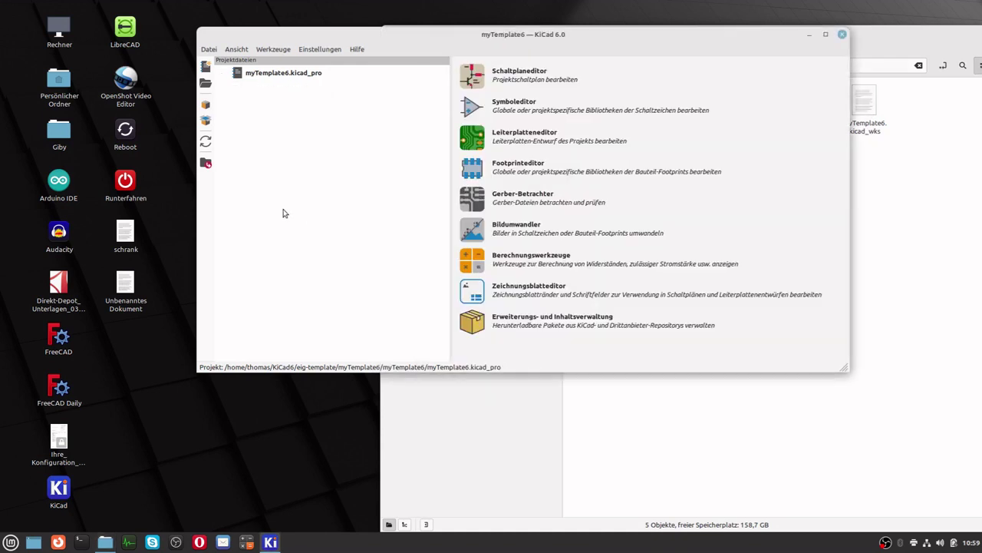
Switch to KiCad, open the project myTemplate6.kicad_pro from eig-template/myTemplate6, and select myTemplate6.kicad_wks in its project files
left_click(205, 86)
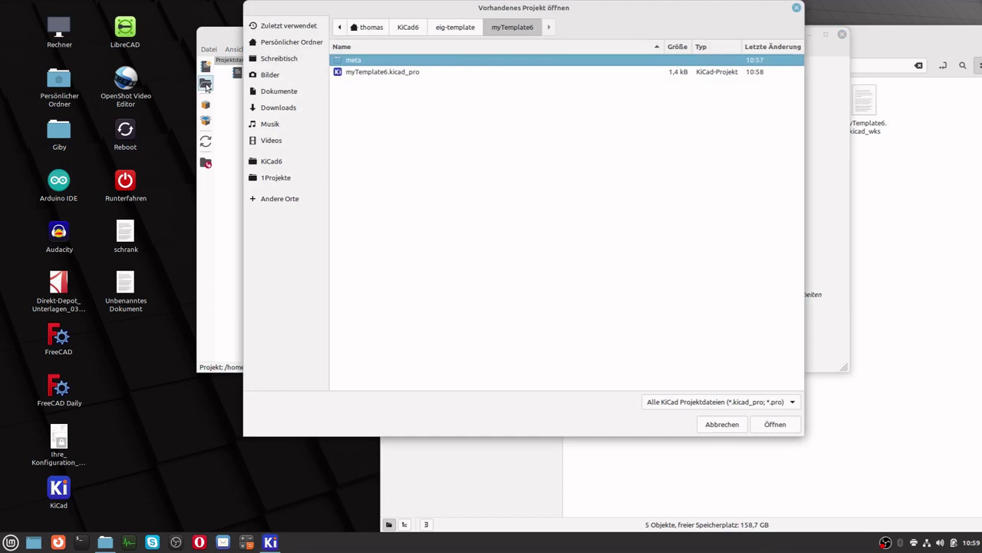
double_click(394, 72)
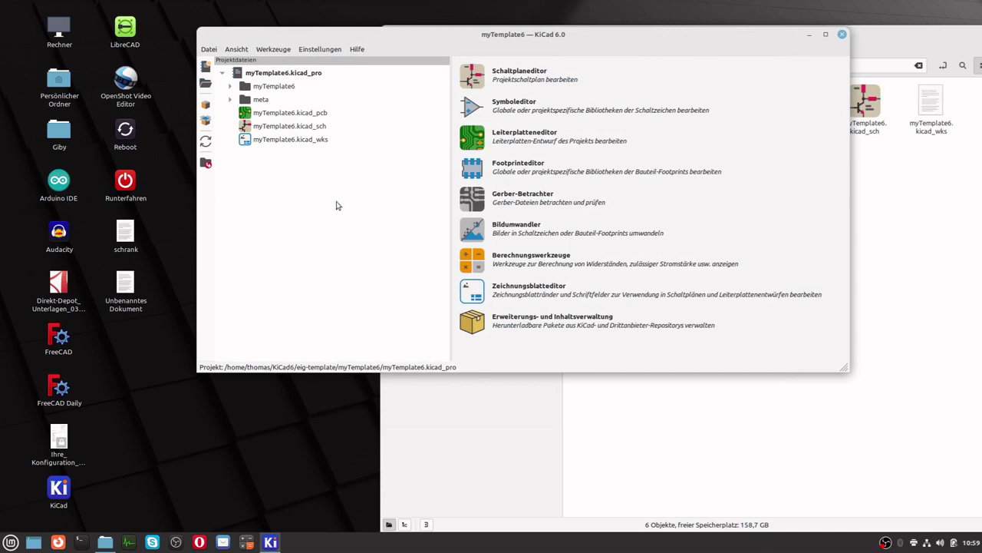
left_click(268, 140)
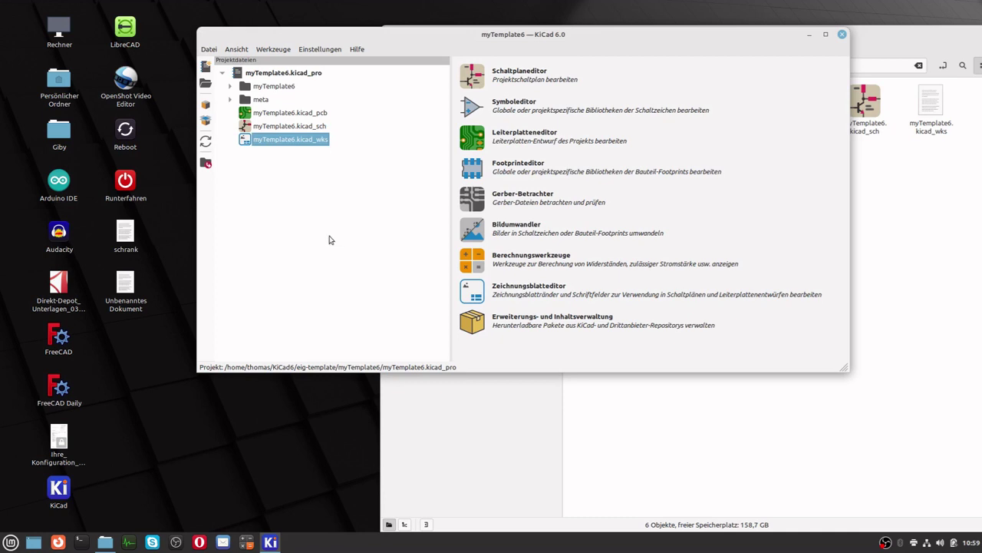
Open the project's schematic, assign myTemplate6.kicad_wks as its drawing sheet in the page setup, and save the schematic
left_click(477, 81)
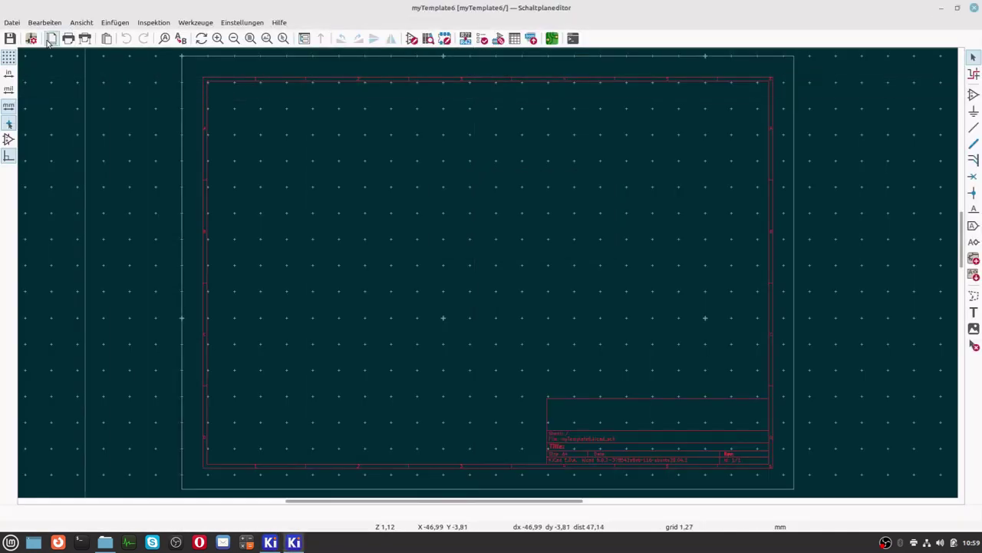
left_click(51, 38)
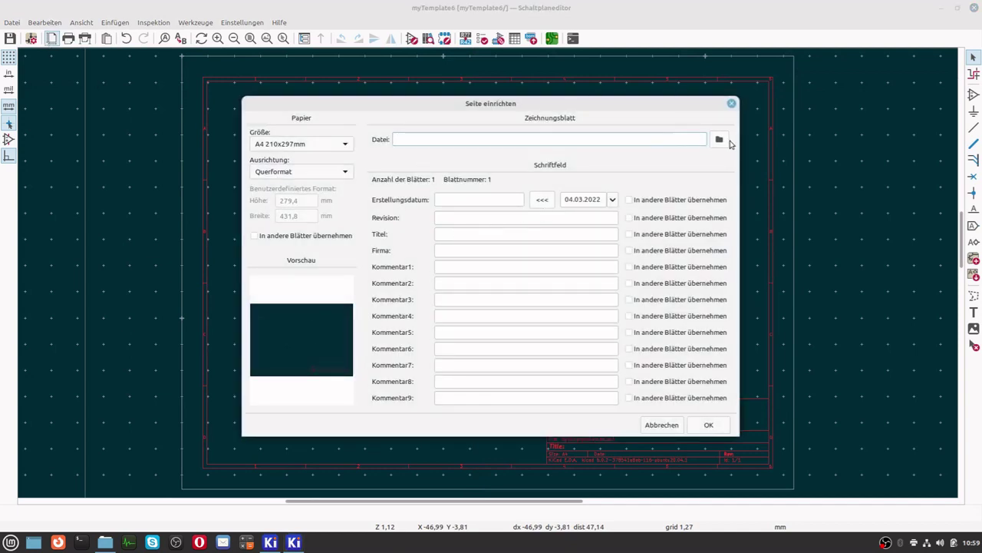
left_click(719, 139)
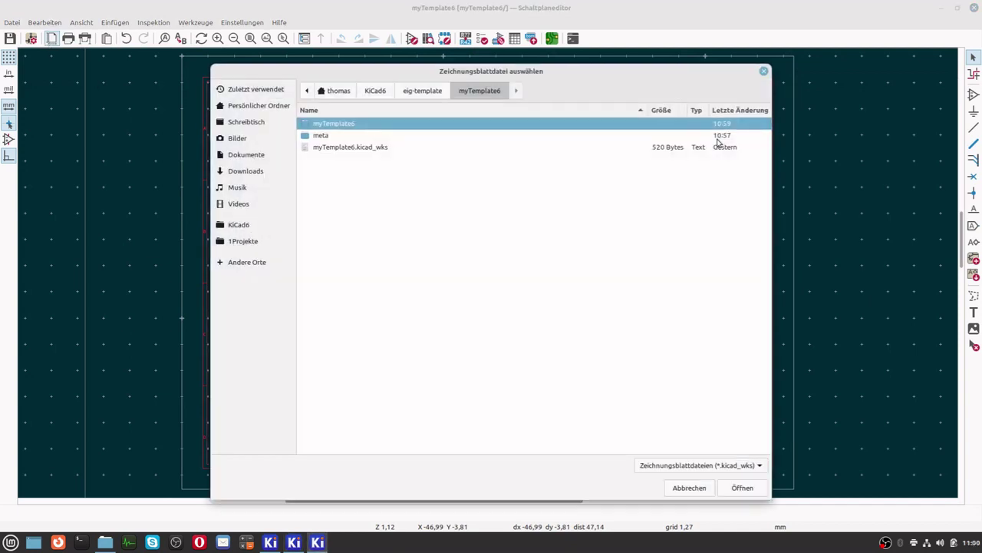
double_click(358, 147)
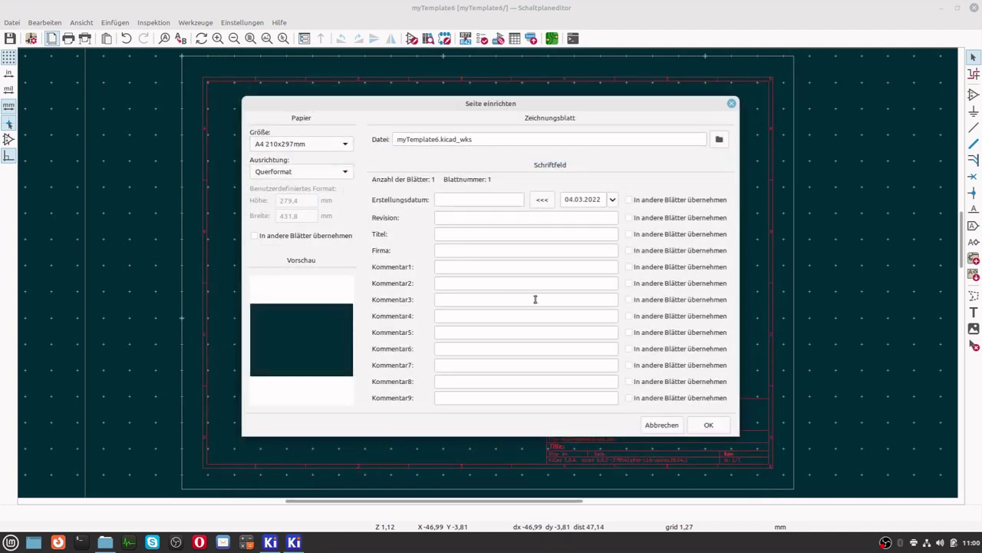
left_click(699, 426)
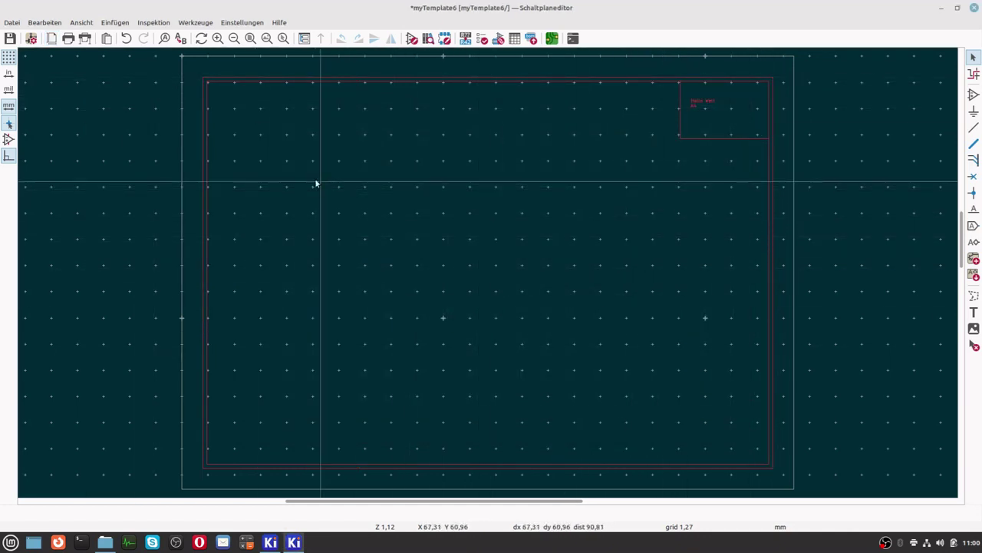
left_click(10, 38)
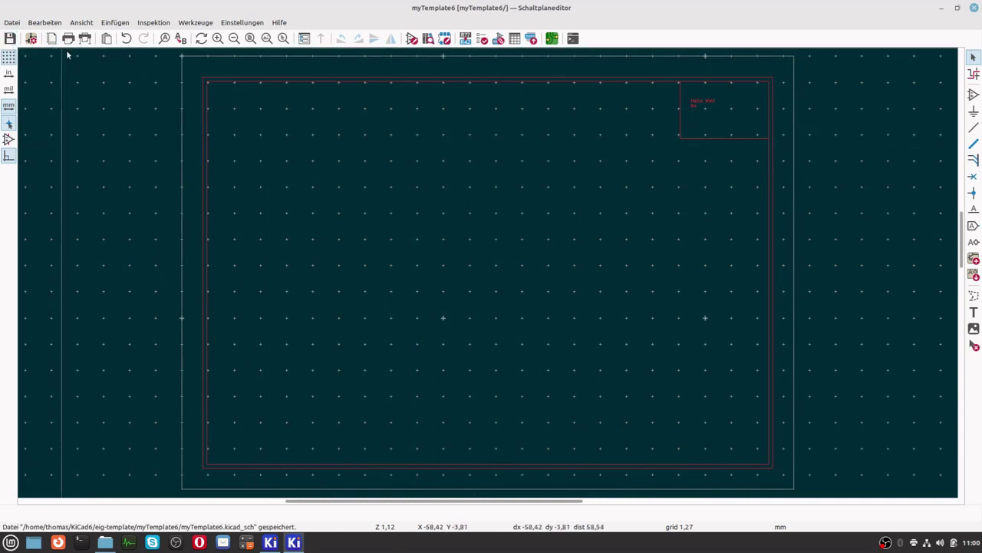
Open the project's board layout, assign myTemplate6.kicad_wks as its drawing sheet in the page setup, and save the board
left_click(552, 47)
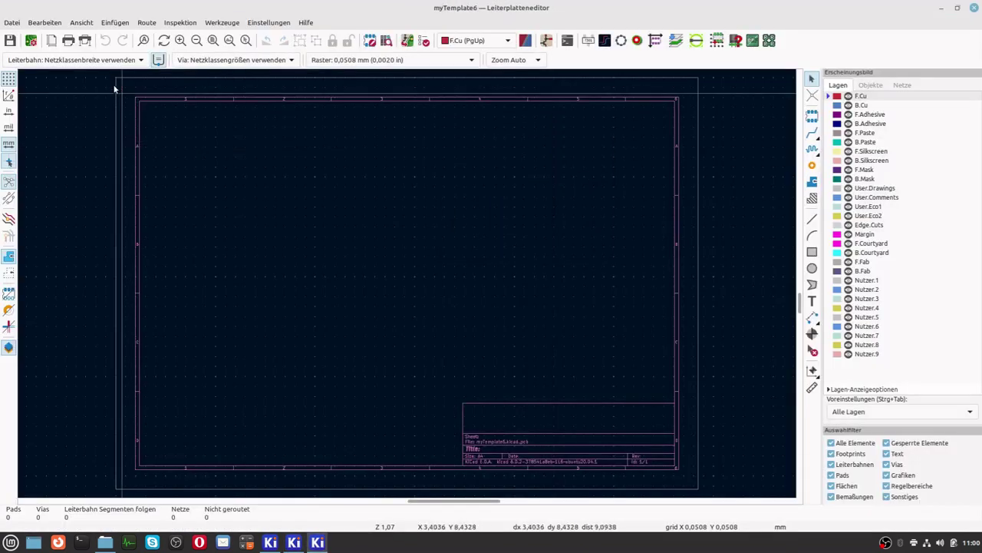
left_click(51, 42)
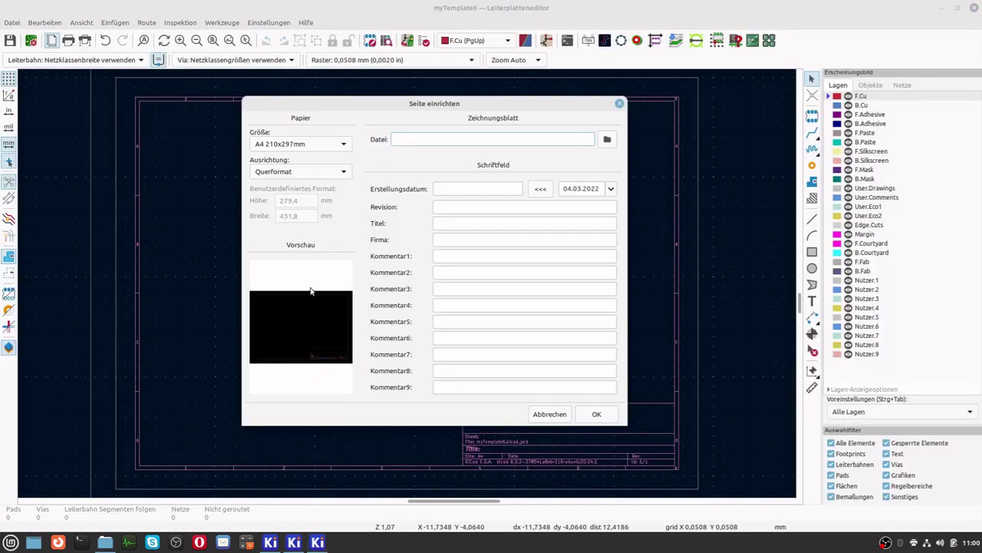
left_click(607, 139)
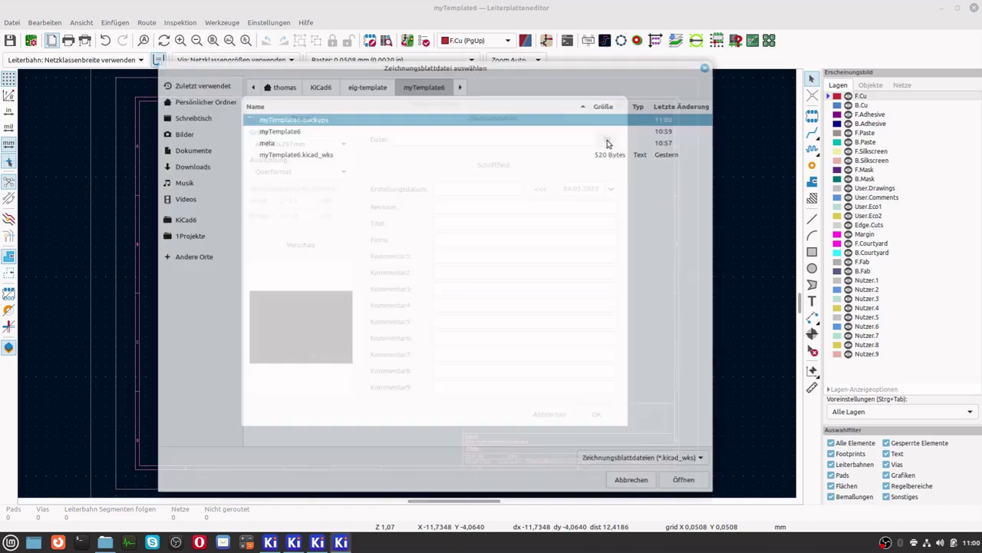
left_click(324, 154)
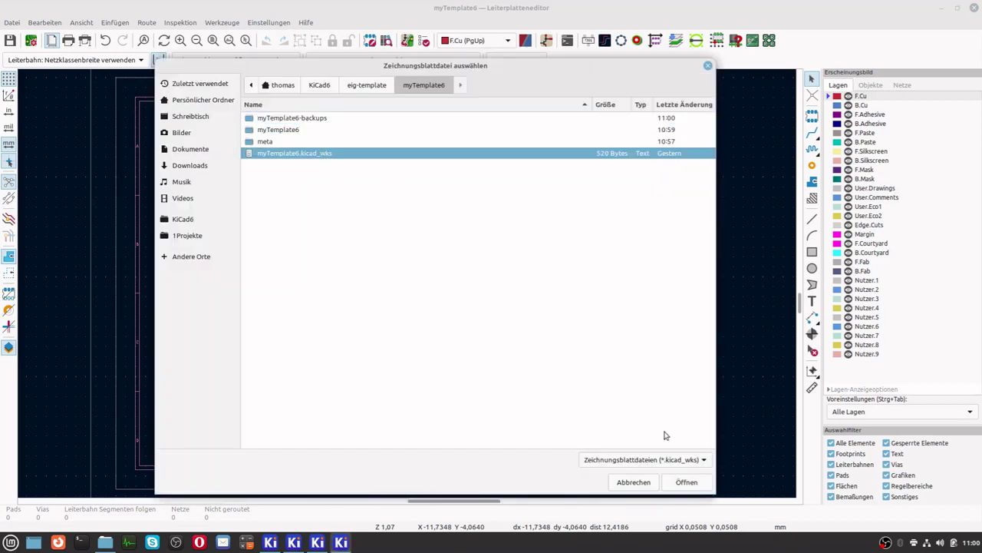
left_click(700, 480)
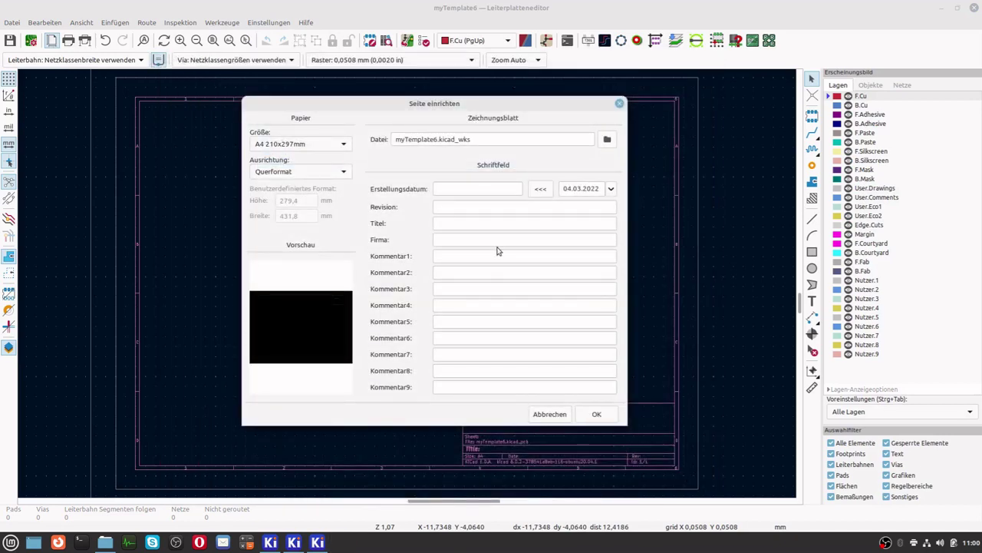
left_click(601, 416)
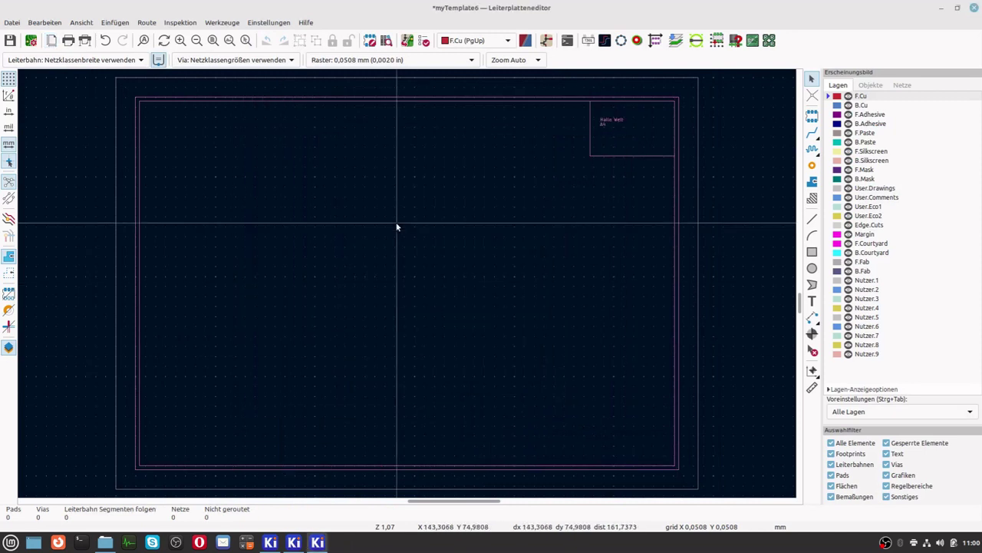
left_click(10, 40)
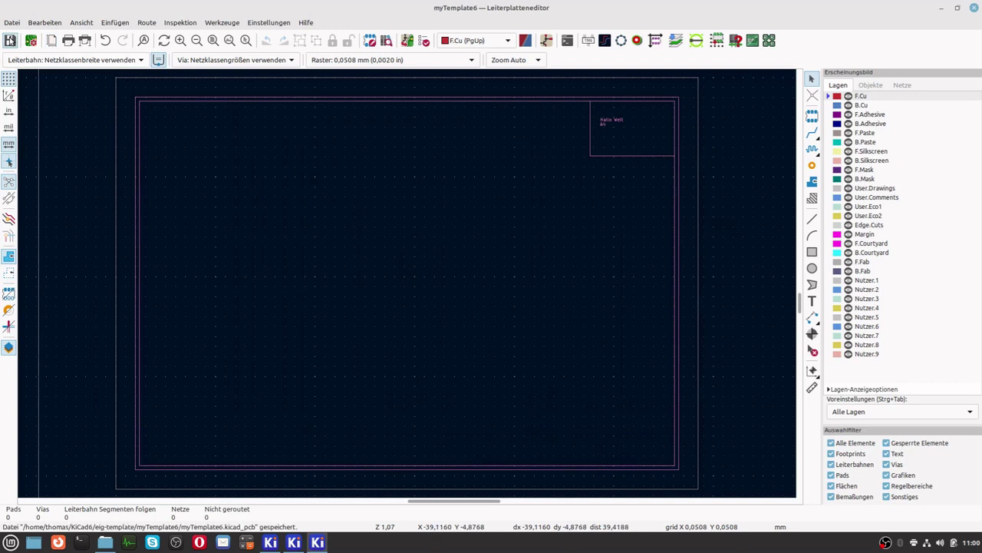
Set the company in the board's title block to Tutorial GmbH and save the board
left_click(51, 40)
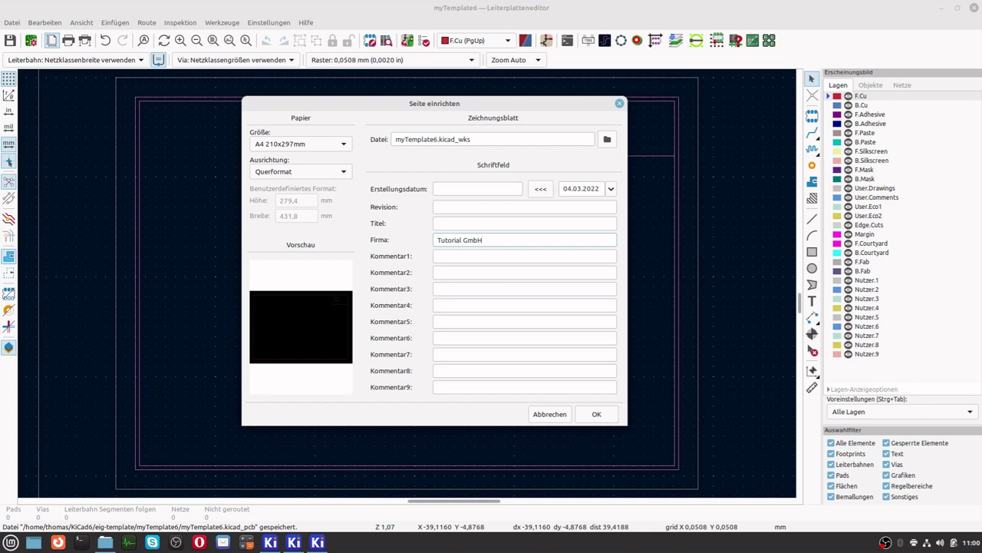
left_click(596, 414)
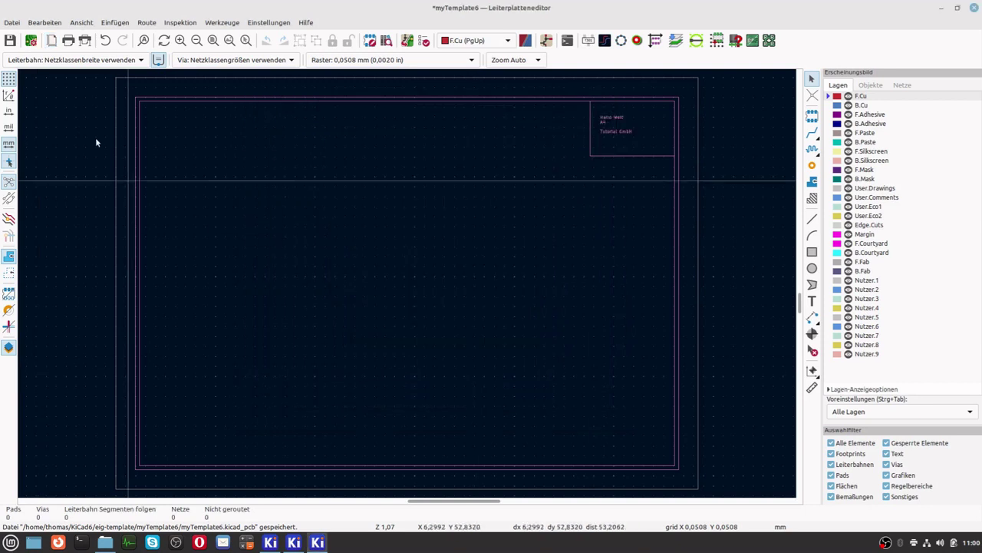
left_click(10, 40)
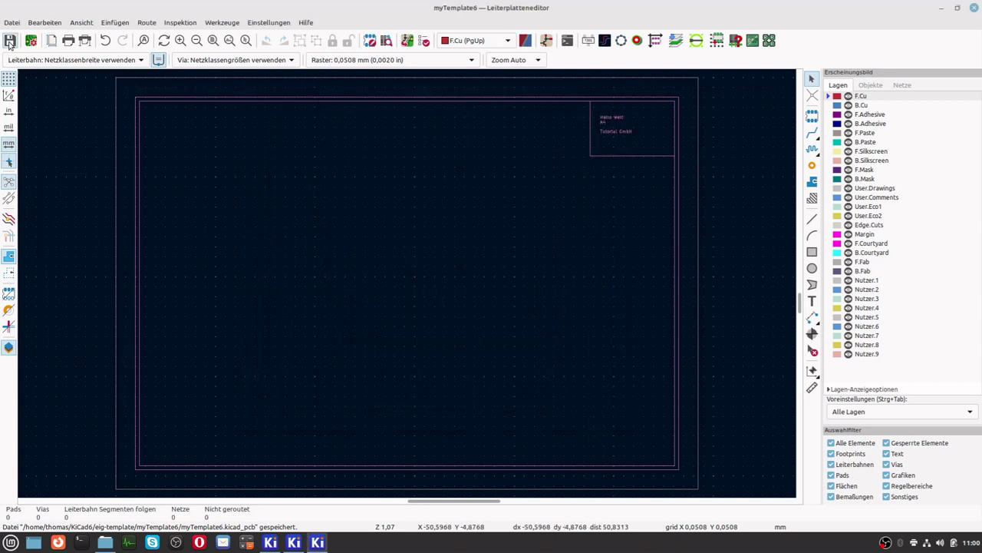
Switch to the schematic and set the company in its title block to Tutorial GmbH
left_click(308, 486)
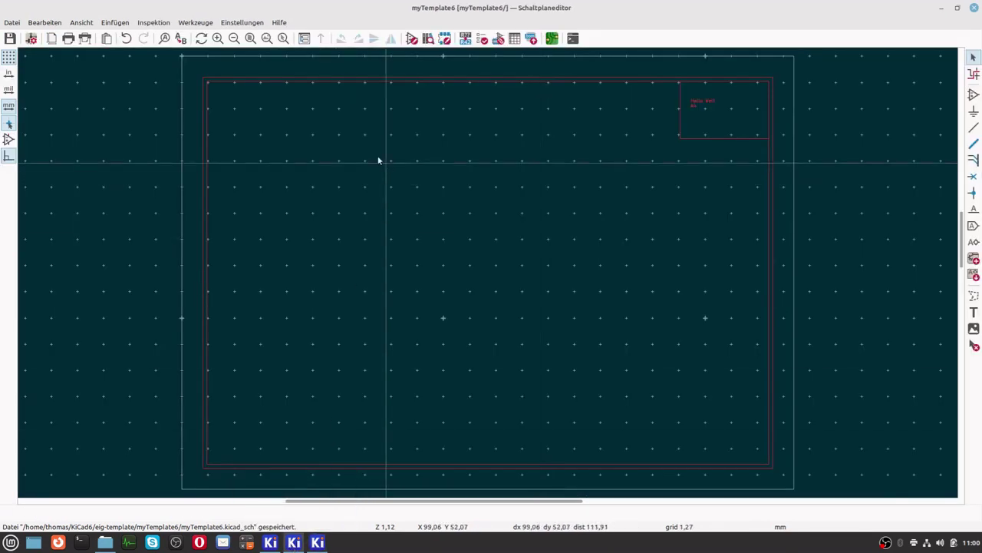
left_click(52, 42)
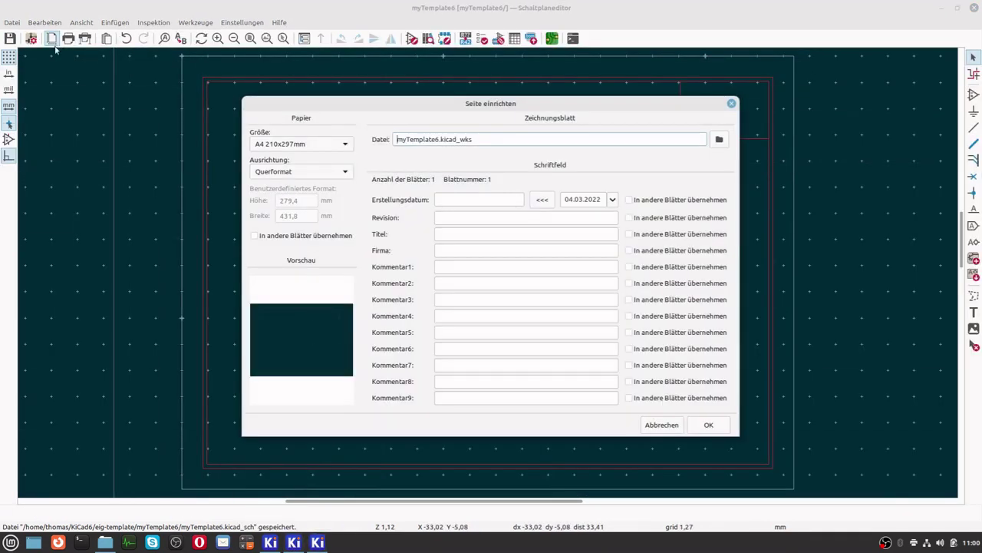
left_click(501, 250)
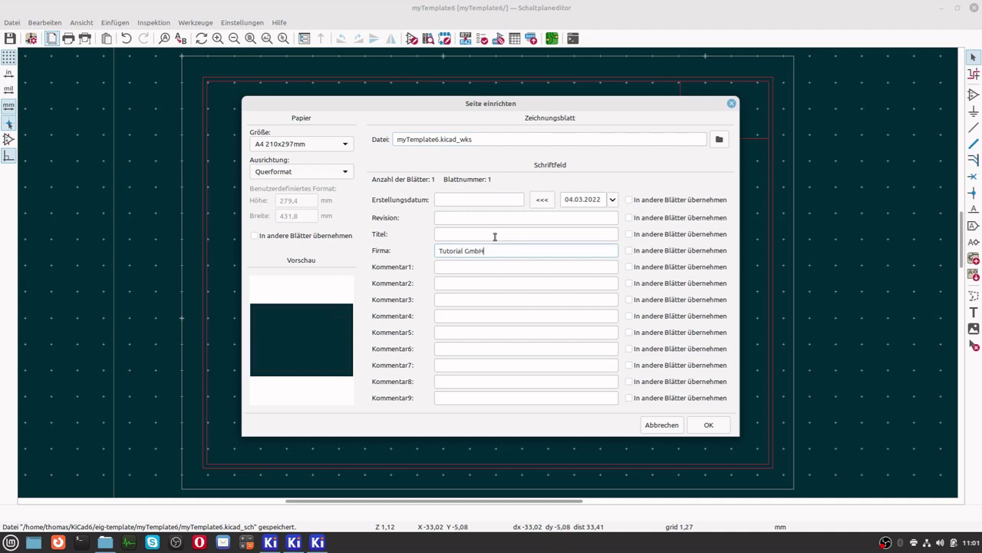
left_click(711, 427)
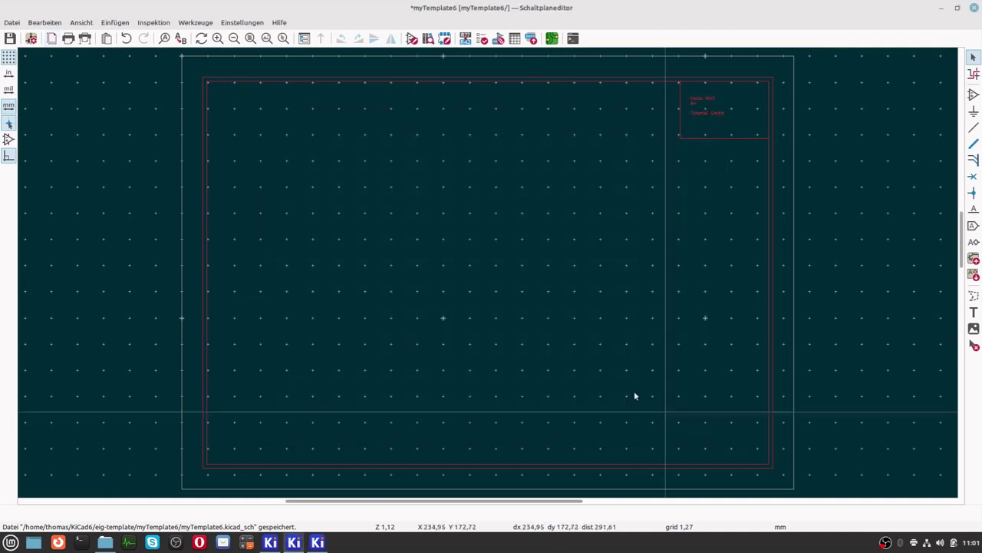
Add a net class named PWR in the schematic setup
left_click(30, 39)
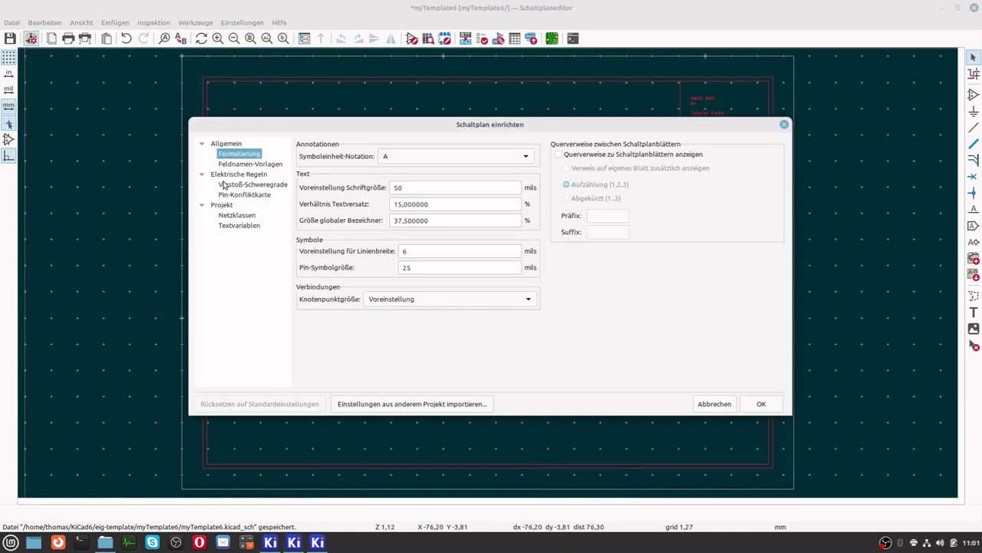
left_click(231, 216)
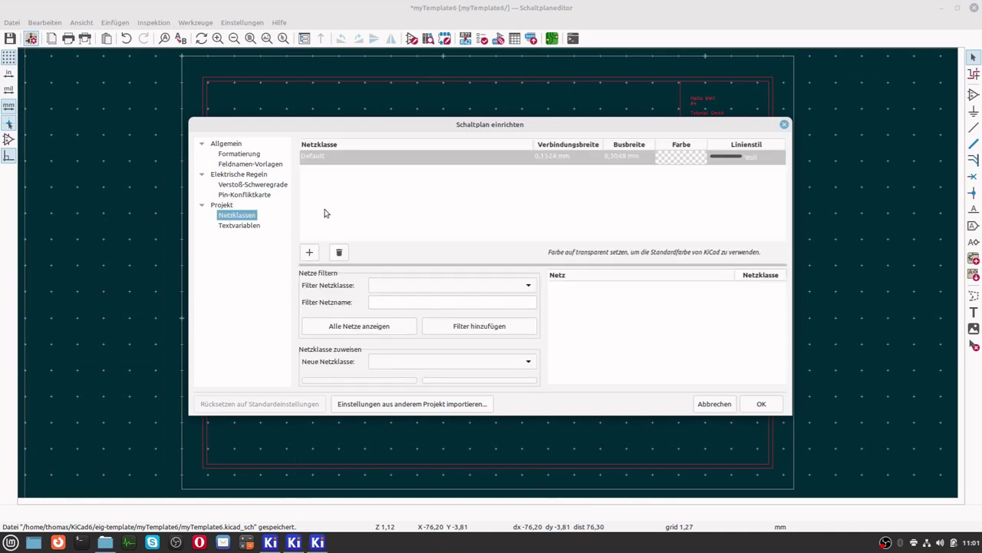
left_click(311, 161)
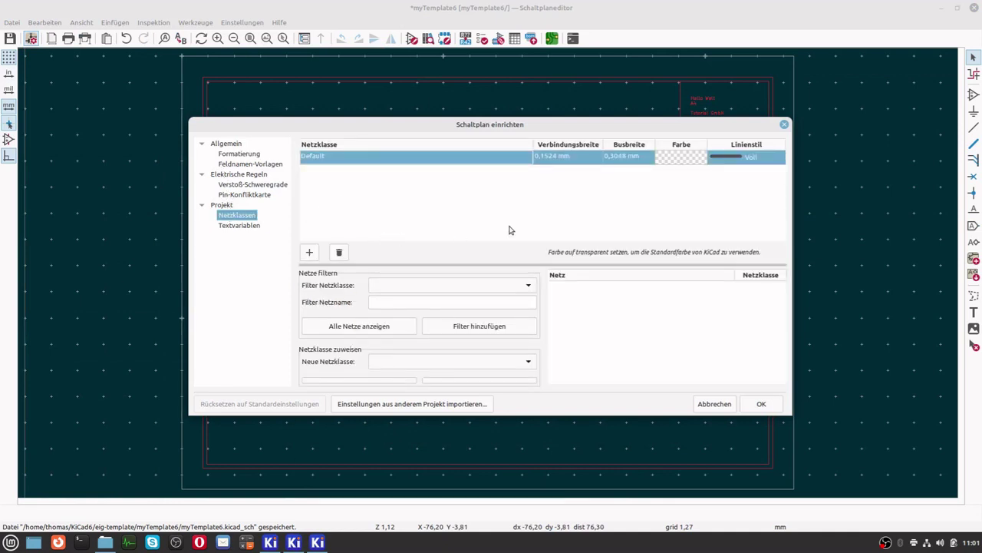
left_click(310, 253)
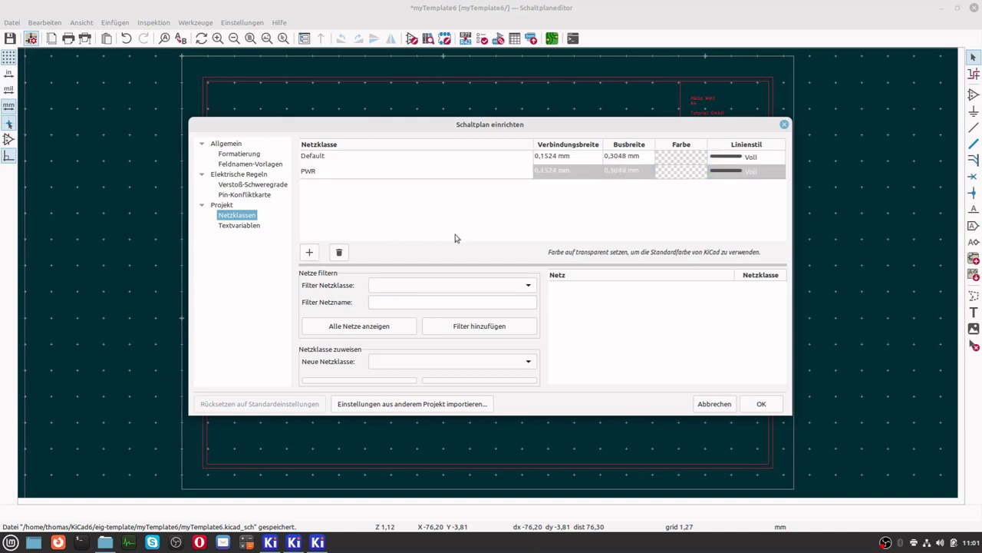
key("Return")
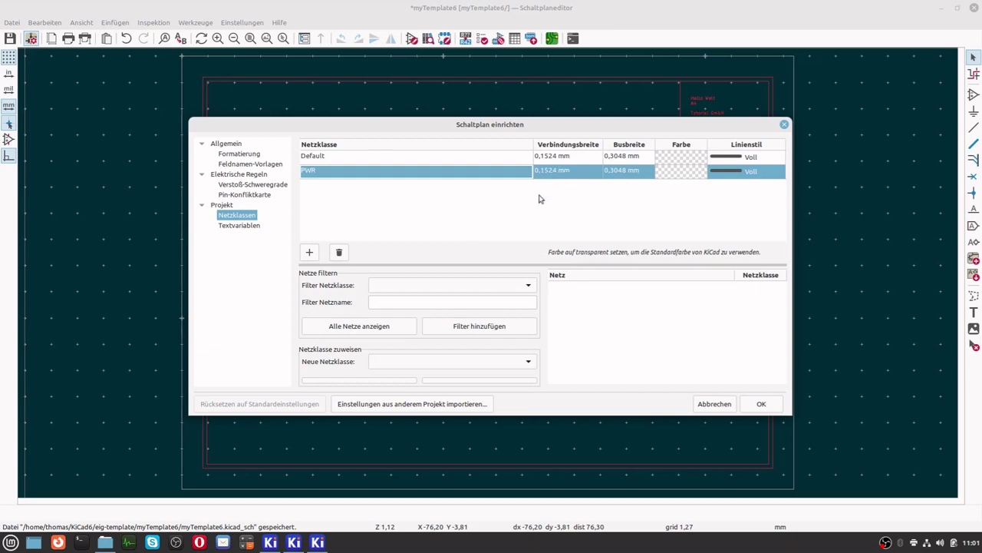
Give the PWR net class the solid line style (Voll) and the defined color Red 4
left_click(727, 172)
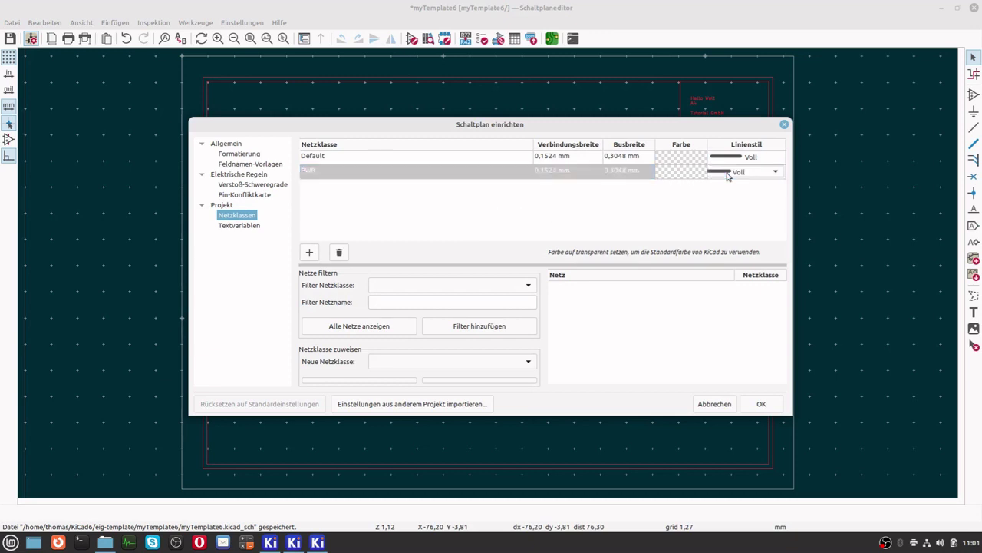
left_click(773, 175)
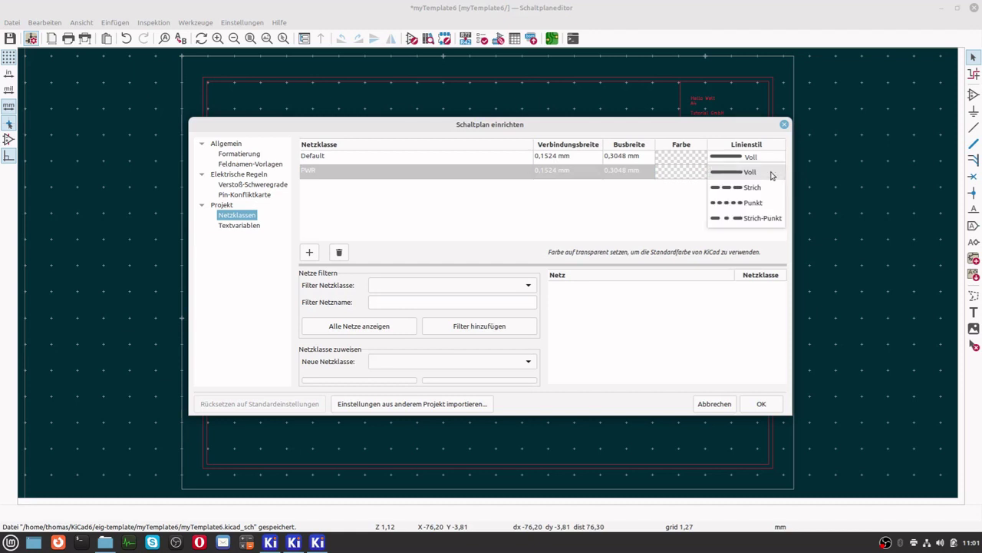
left_click(725, 173)
left_click(666, 177)
left_click(669, 176)
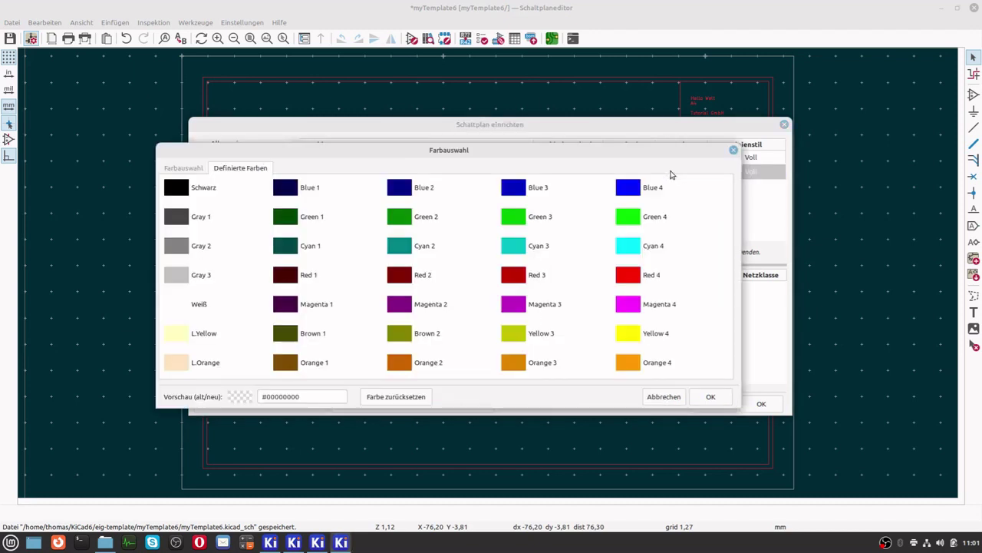
left_click(624, 277)
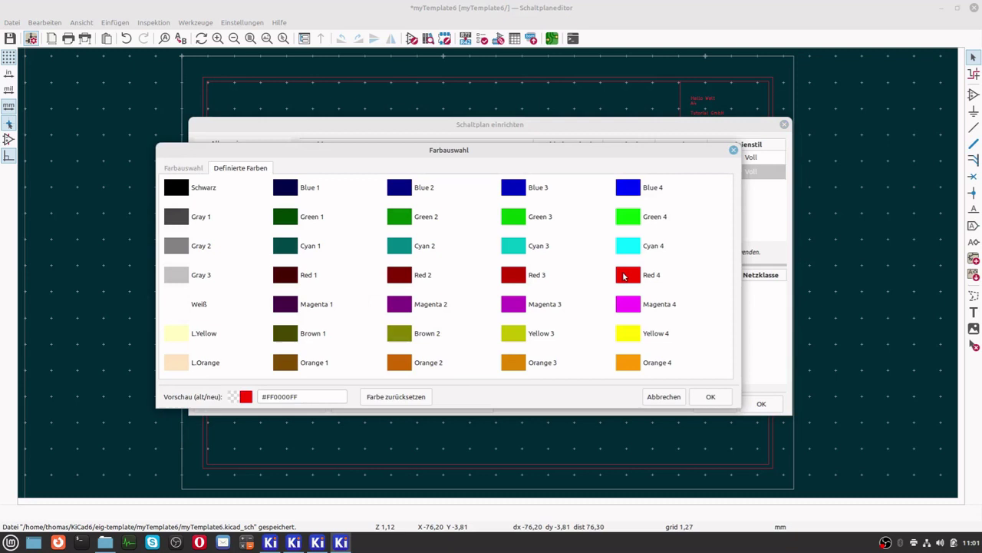
left_click(726, 397)
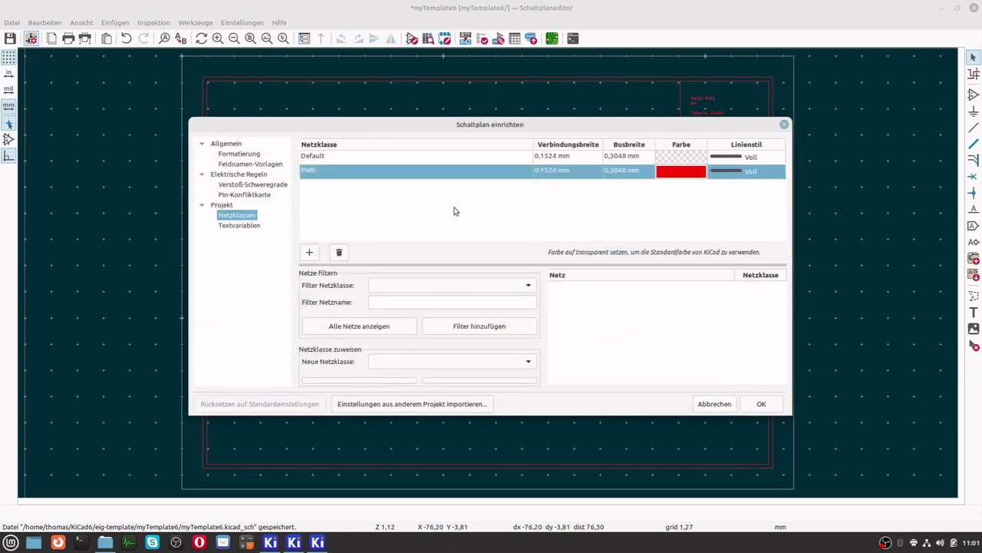
Add a net class named Signal and give it the defined color Green 3
left_click(310, 254)
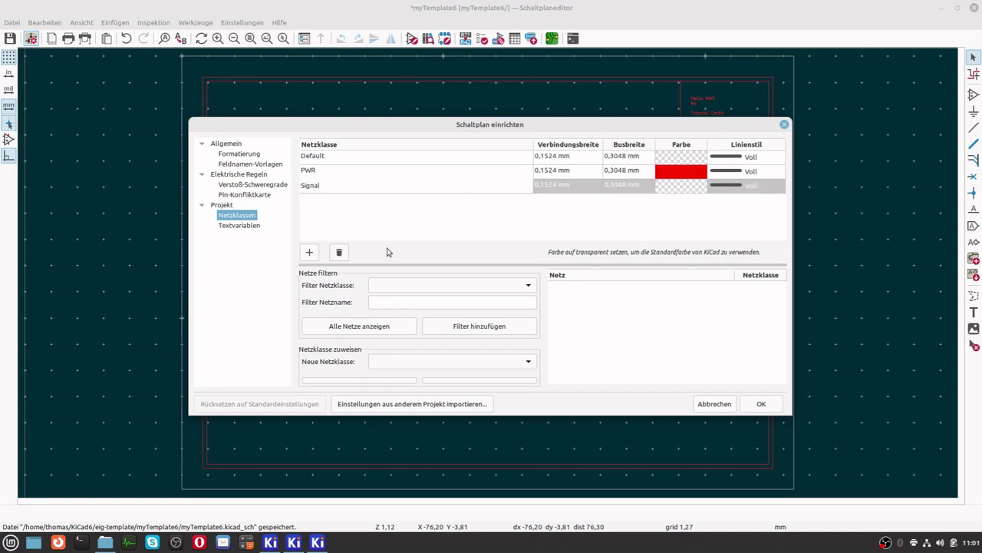
left_click(665, 190)
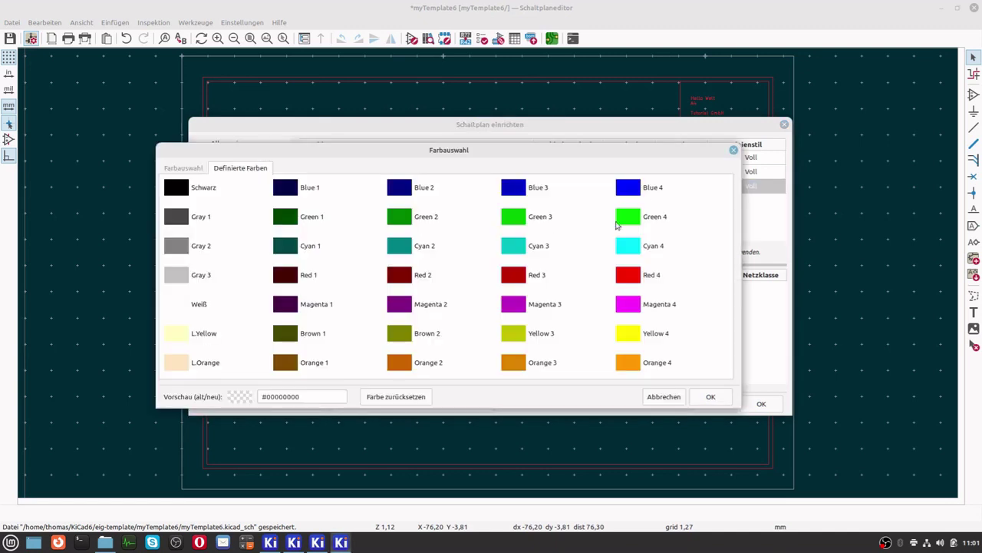
left_click(624, 221)
left_click(515, 221)
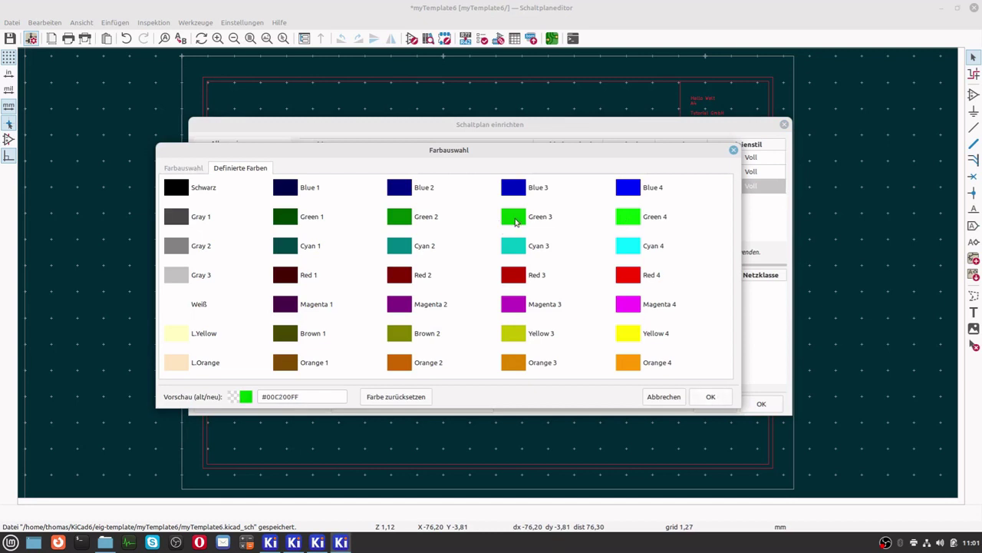
left_click(710, 395)
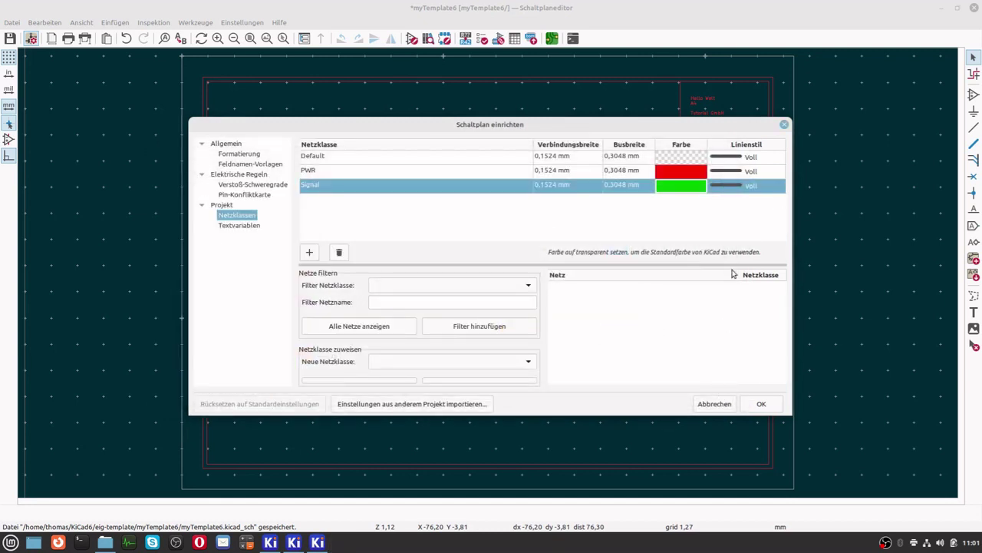
Set the Signal net class's line style to dash-dot (Strich-Punkt) and apply the schematic setup
left_click(737, 191)
left_click(737, 192)
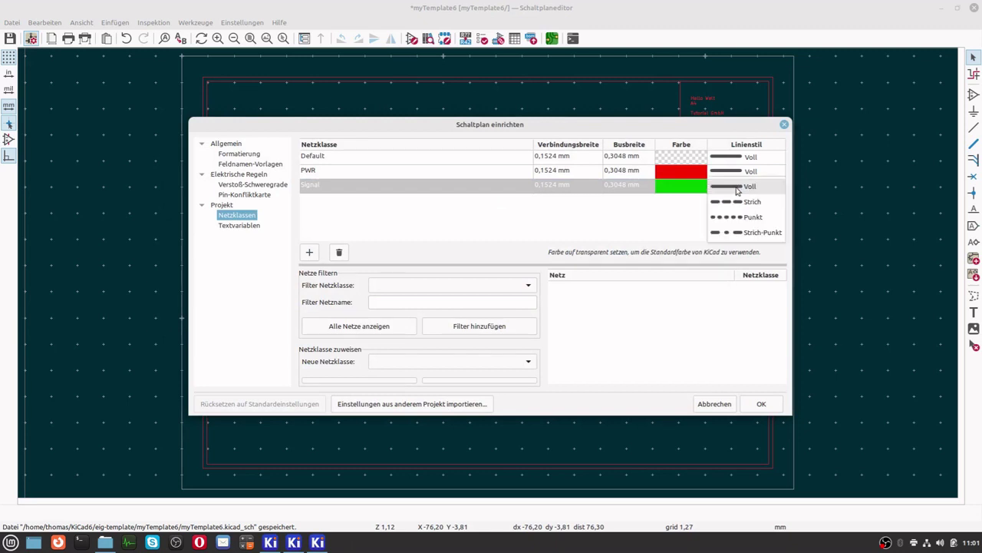
left_click(733, 232)
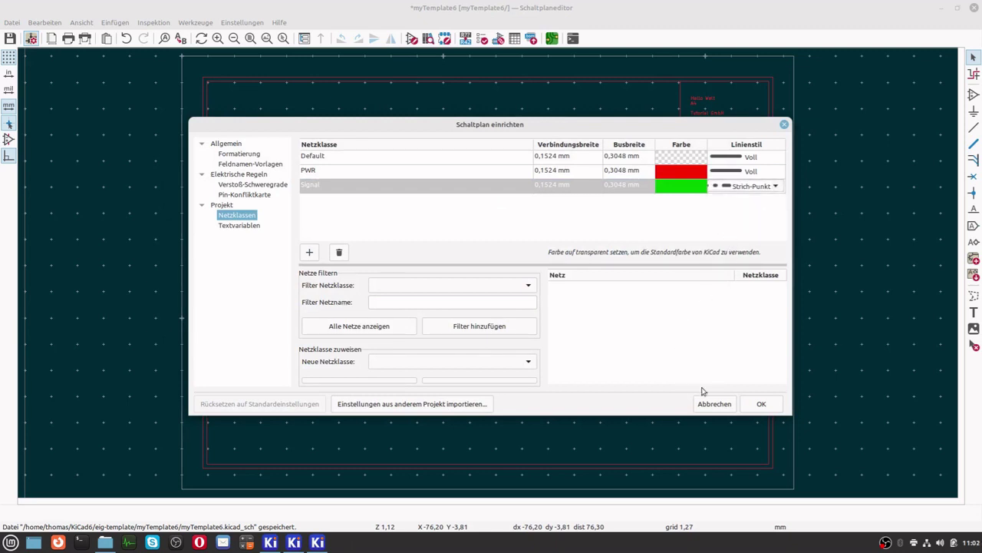
left_click(761, 404)
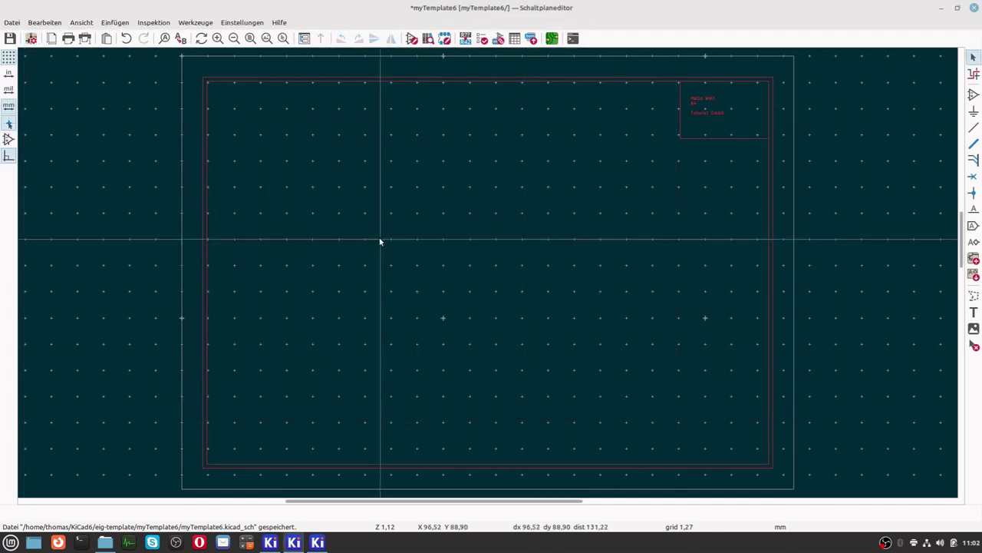
Switch to the board layout and add predefined track widths of 1 mm, 1,2 mm and 0,8 mm in the board setup
left_click(317, 542)
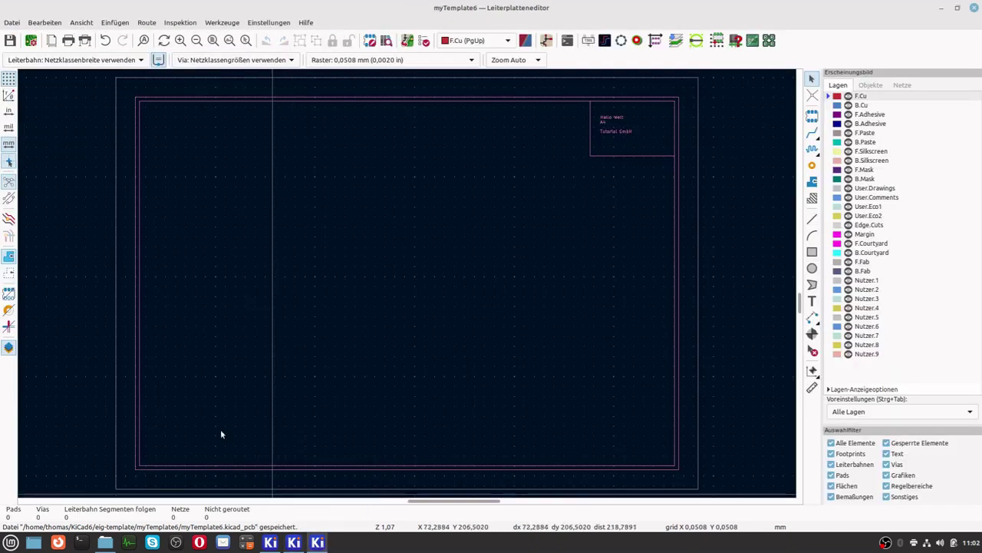
left_click(30, 41)
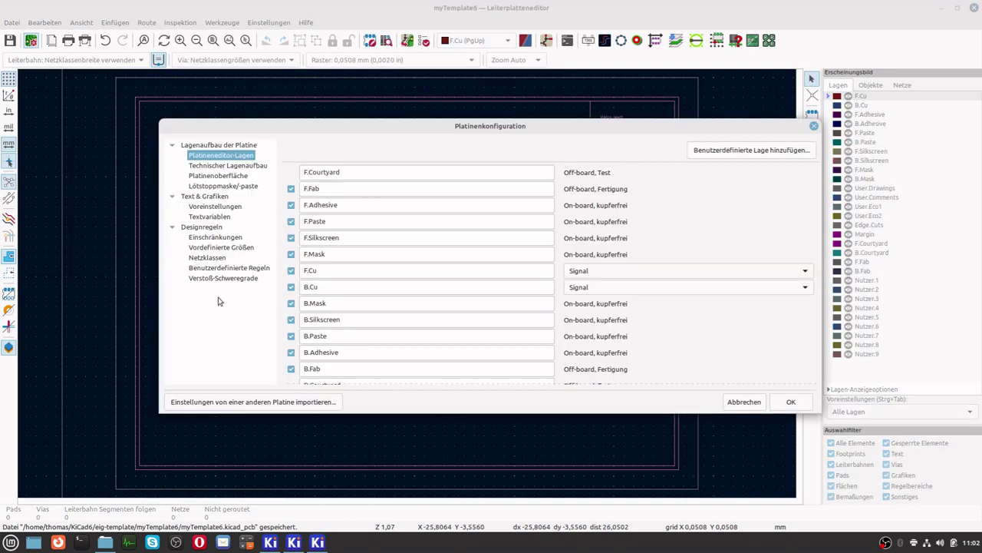
left_click(219, 247)
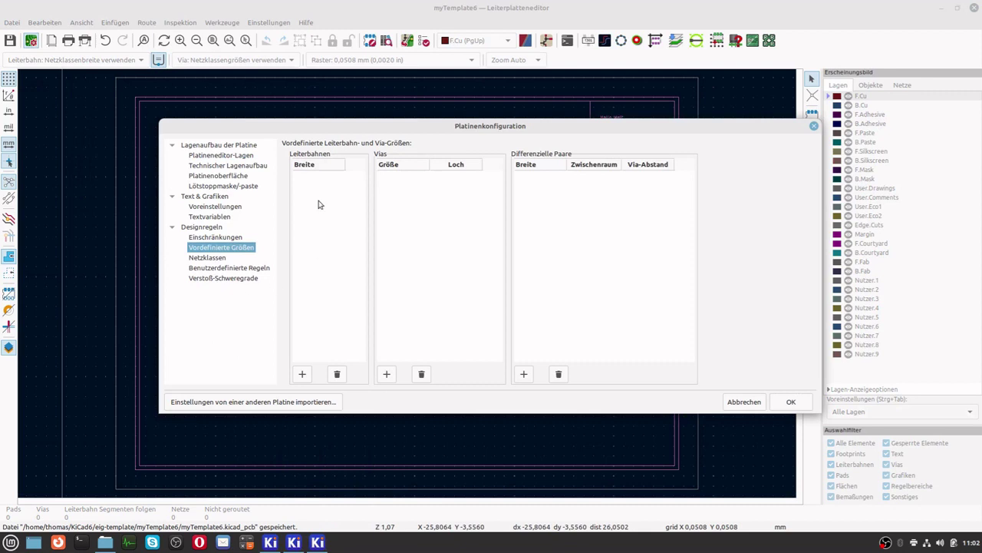
left_click(303, 374)
type("1mm")
left_click(302, 374)
type("1.")
type("2")
left_click(301, 374)
type("0,8")
key("Return")
left_click(416, 197)
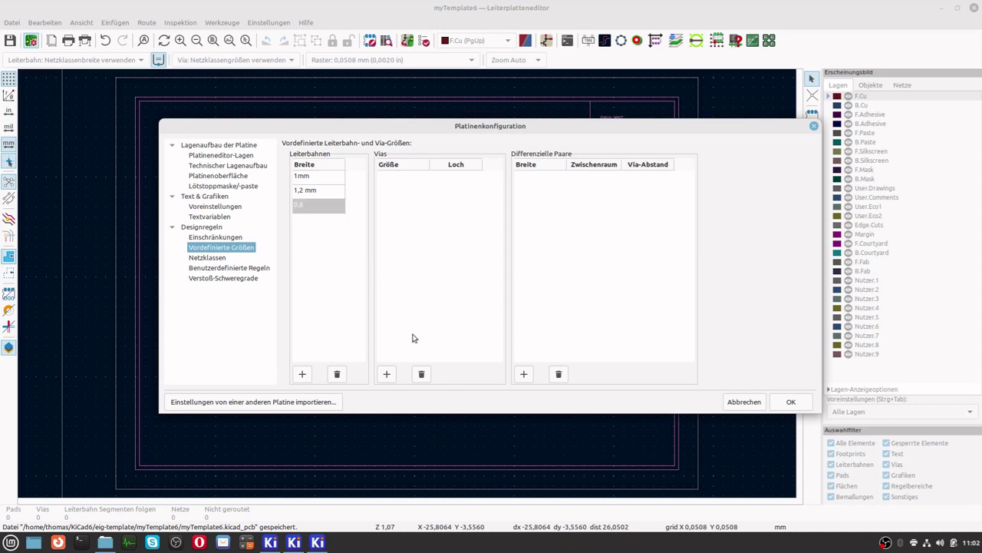
Add two predefined via sizes, 1,8 with hole 1 and 0,8 with hole 1,5, and apply the board setup
left_click(387, 374)
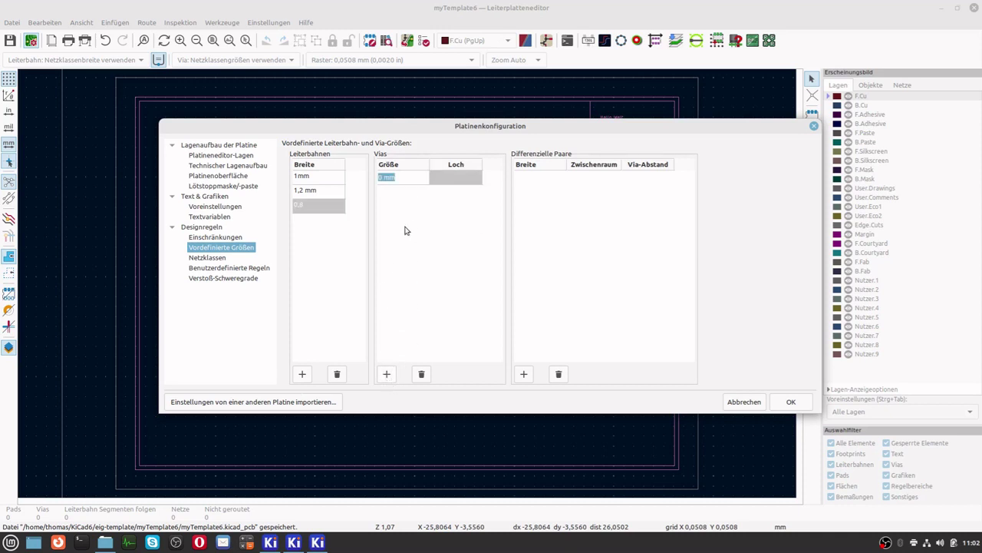
type("1,8")
key("Return")
type("1")
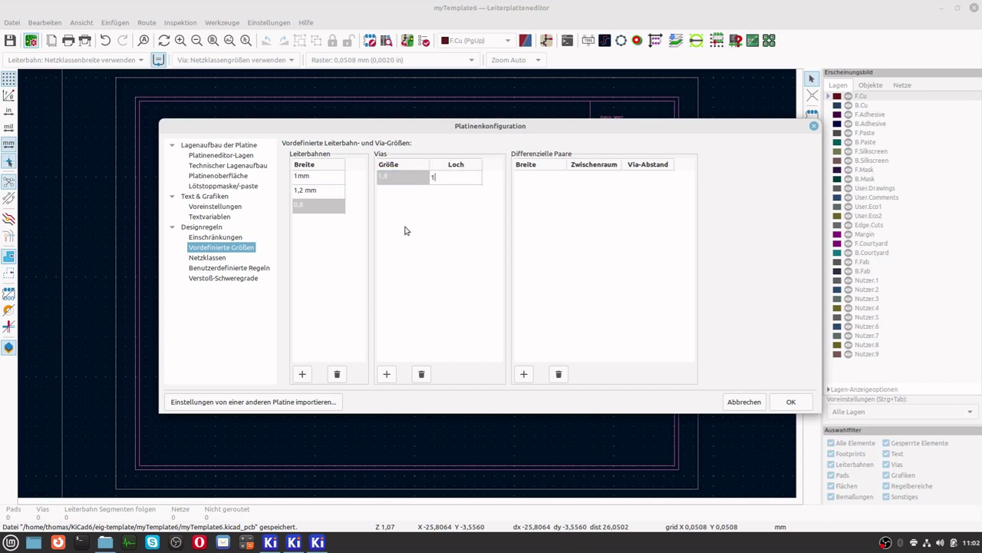
left_click(385, 376)
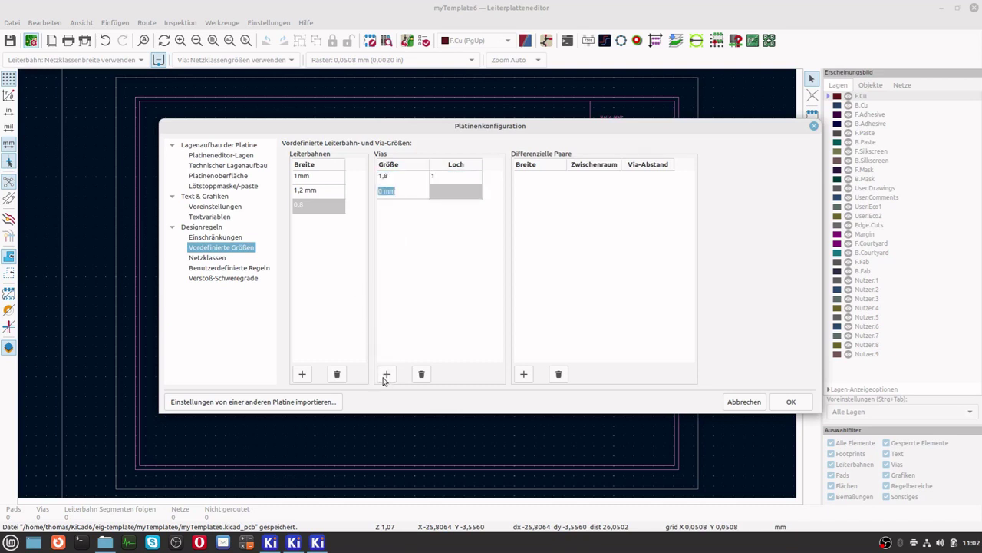
type("0,8")
key("Return")
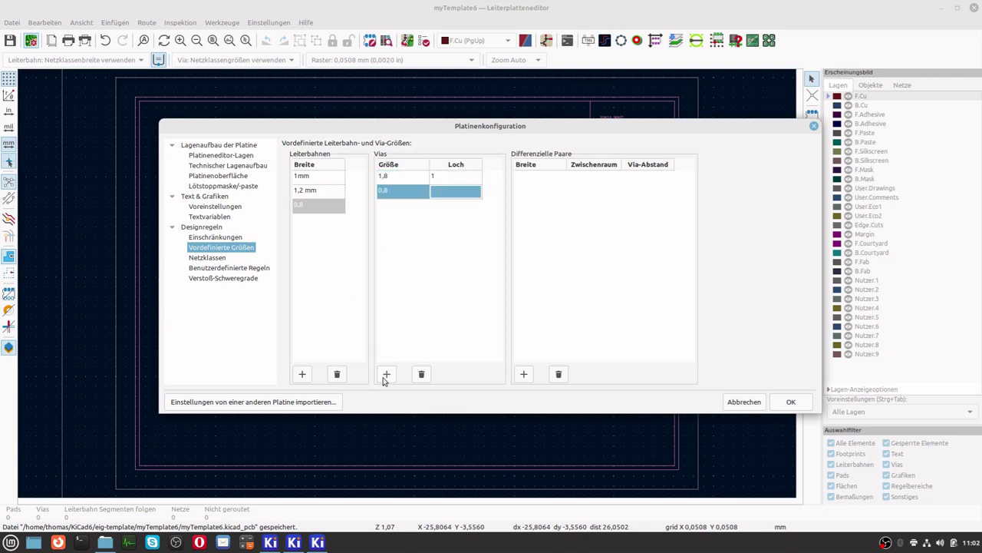
type("1,5")
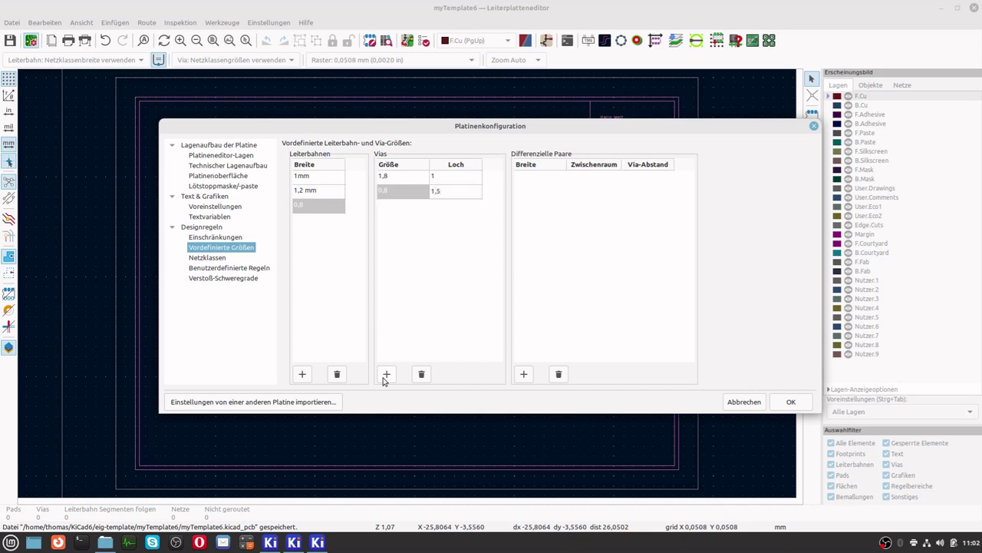
left_click(435, 295)
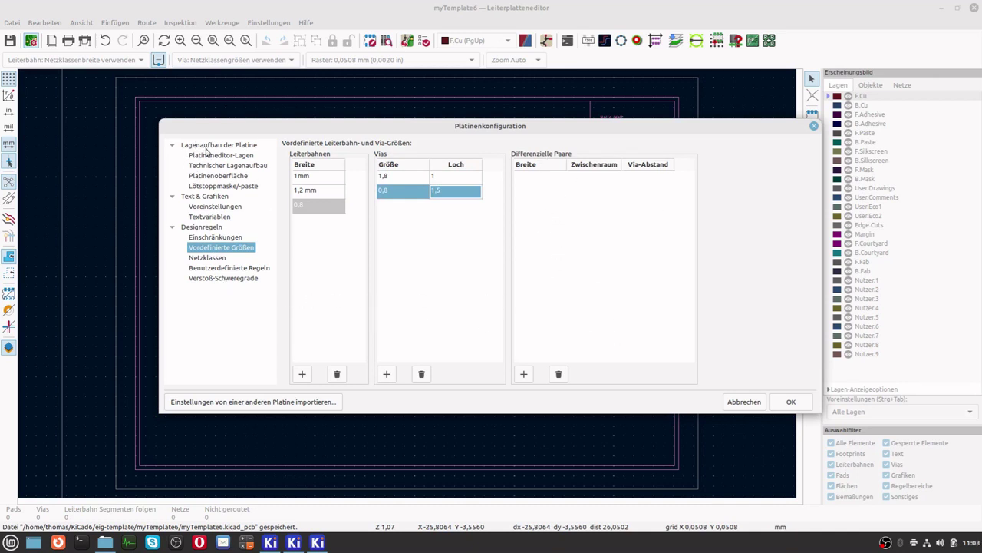
left_click(591, 275)
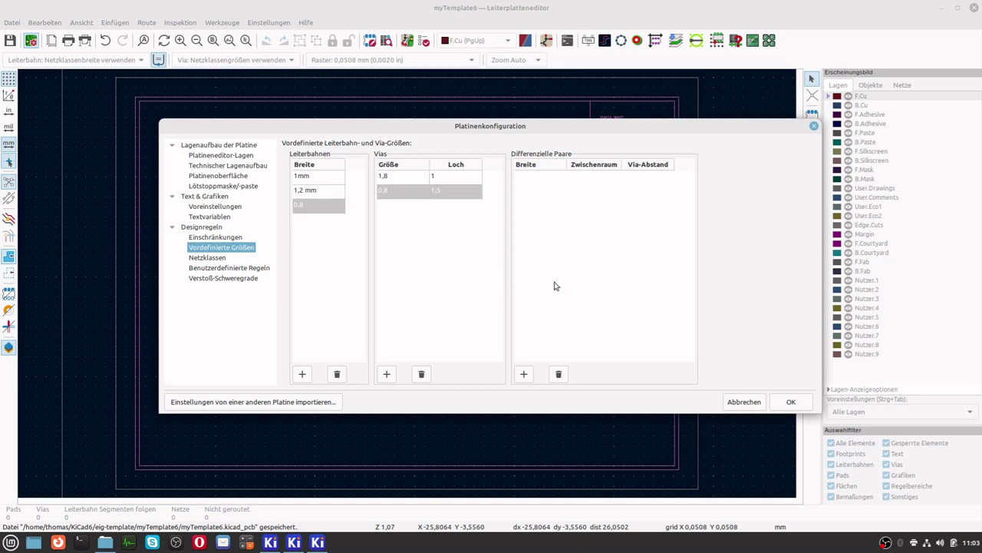
left_click(789, 401)
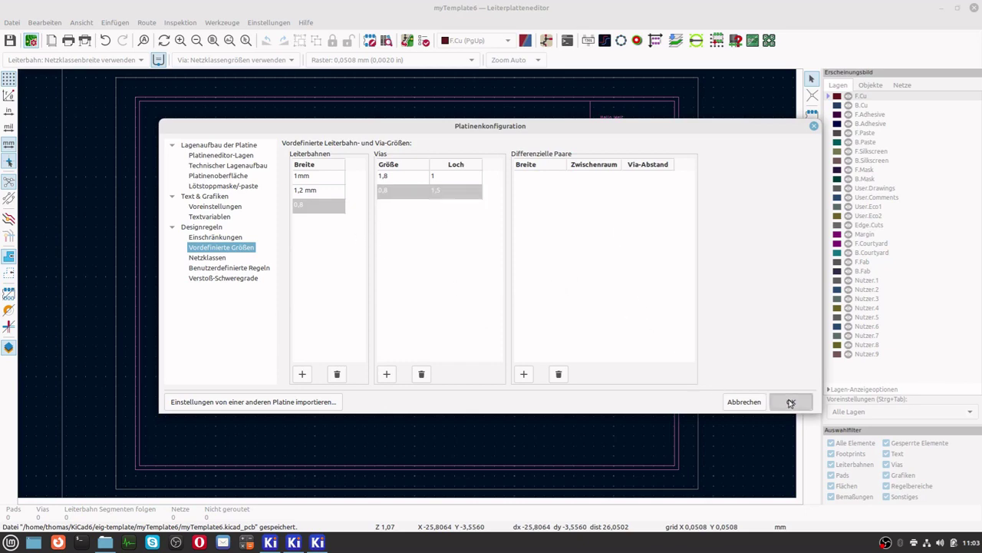
Save the board, close the board and schematic editors, and save the schematic changes in myTemplate6.kicad_sch
left_click(9, 42)
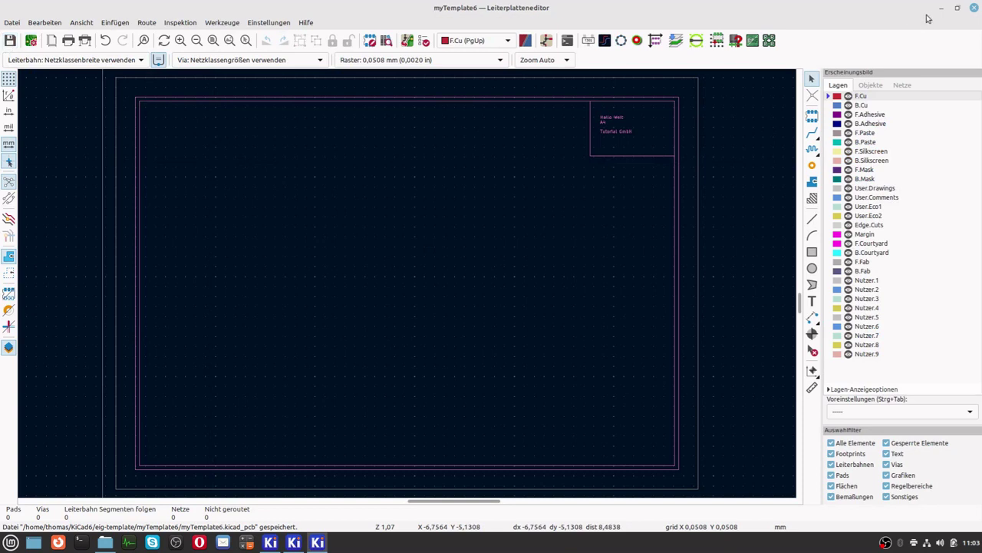
left_click(974, 9)
left_click(973, 9)
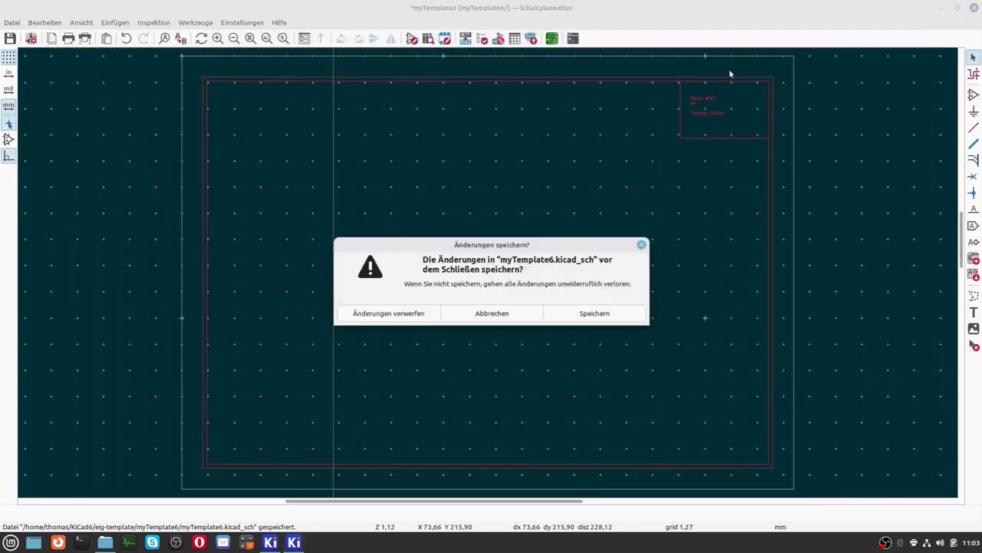
left_click(625, 317)
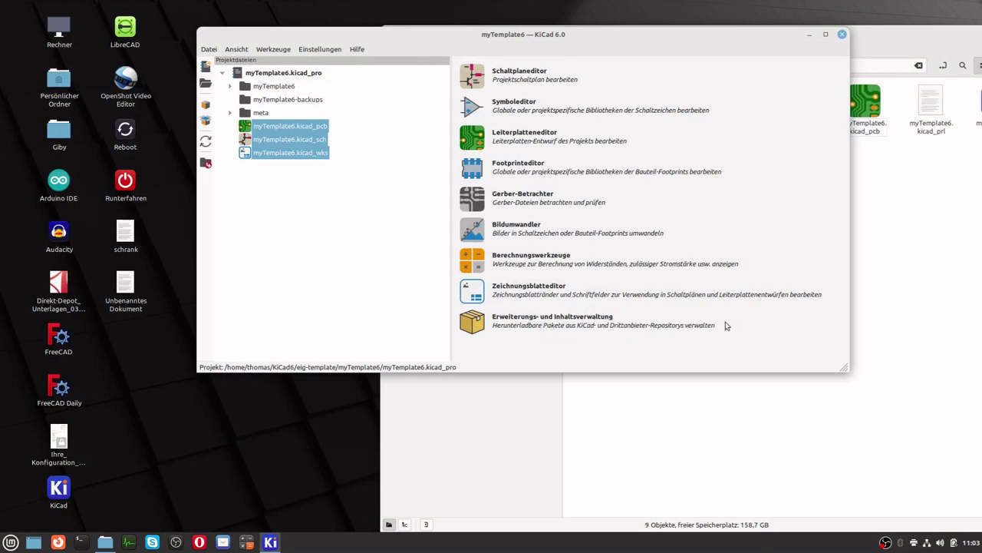
Reopen the board layout of the myTemplate6 project from the project manager
left_click(210, 49)
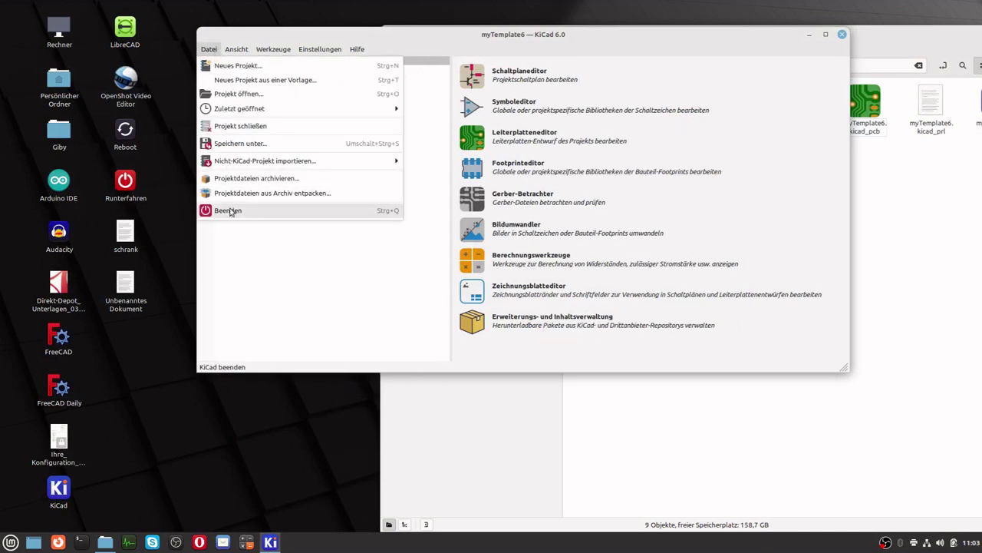
left_click(394, 298)
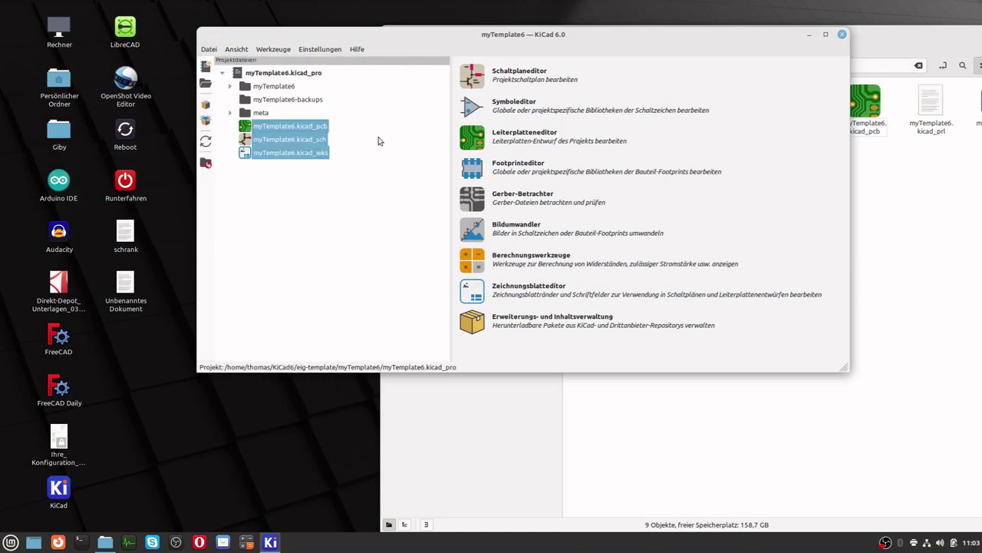
left_click(472, 138)
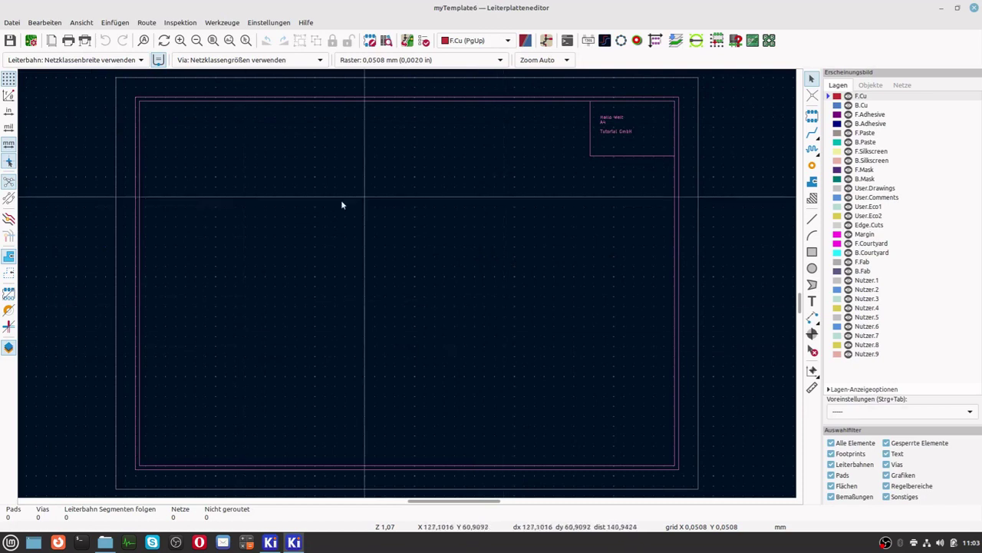
left_click(812, 253)
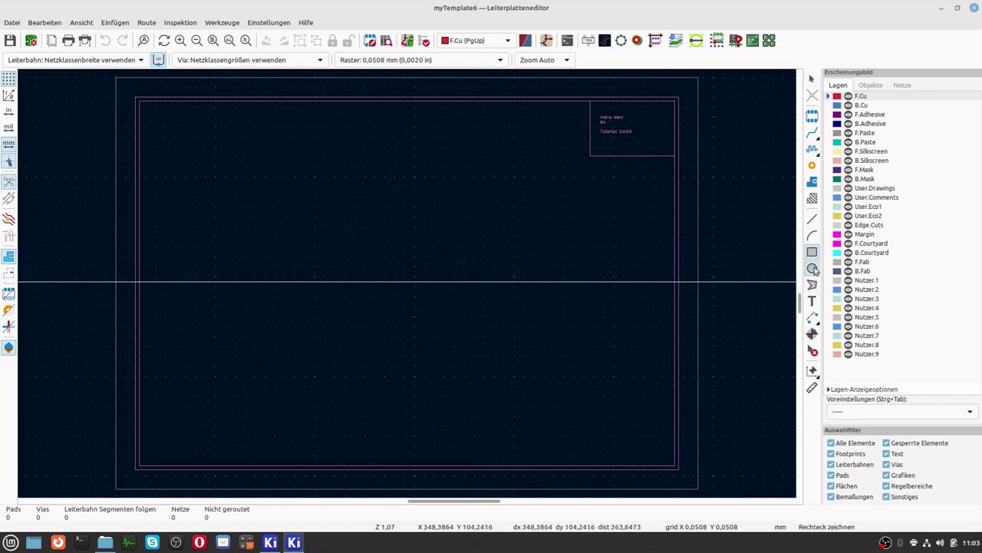
left_click(813, 269)
left_click(317, 227)
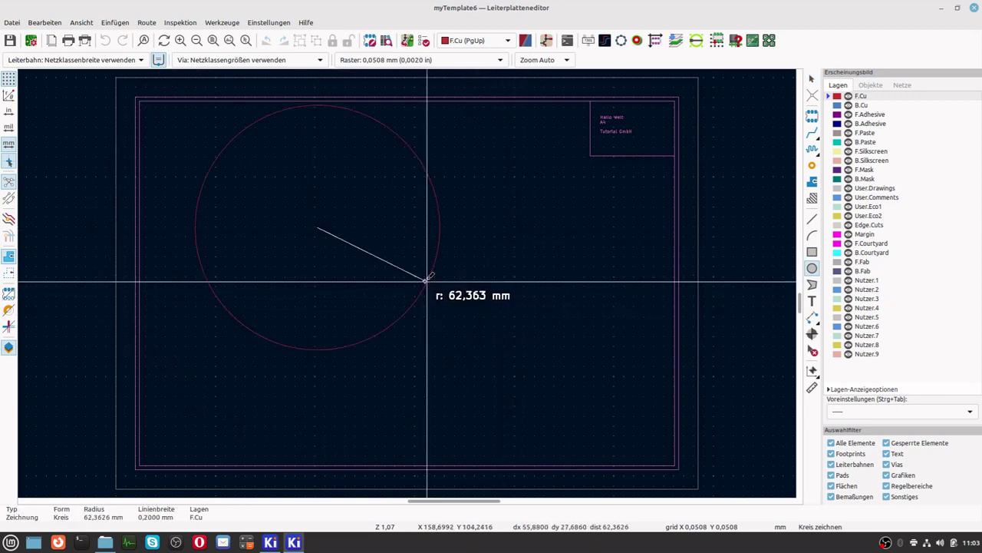
key("Escape")
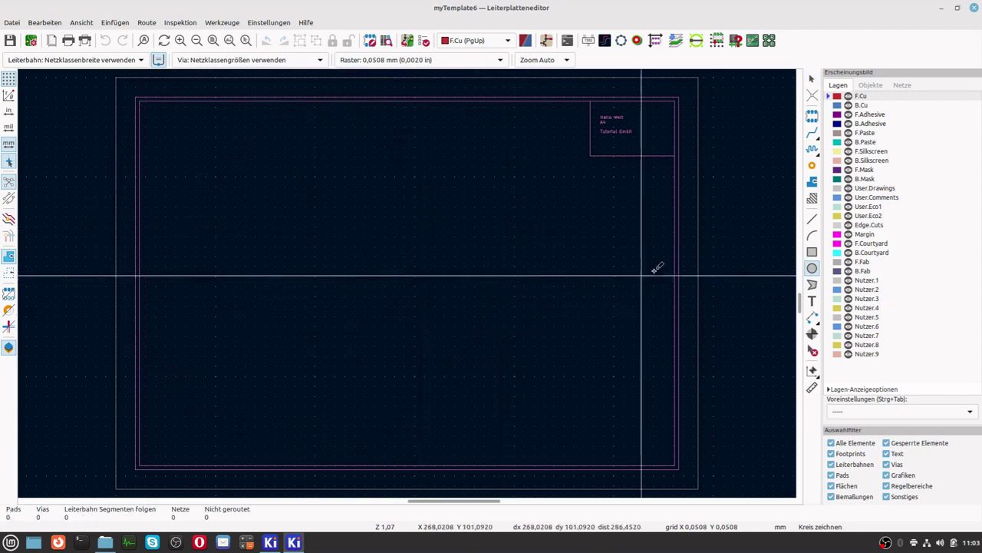
Make Edge.Cuts the active layer for the board outline
left_click(869, 225)
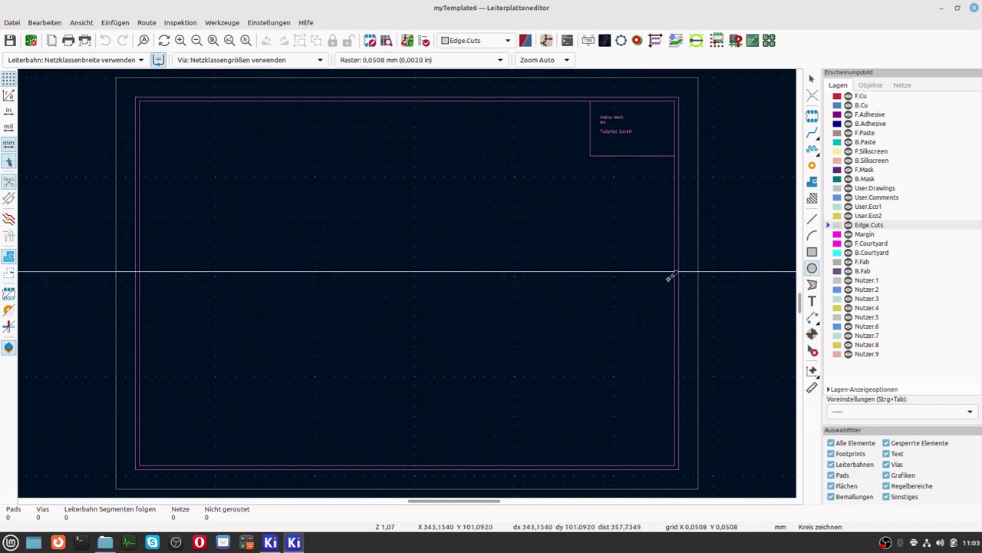
left_click(377, 271)
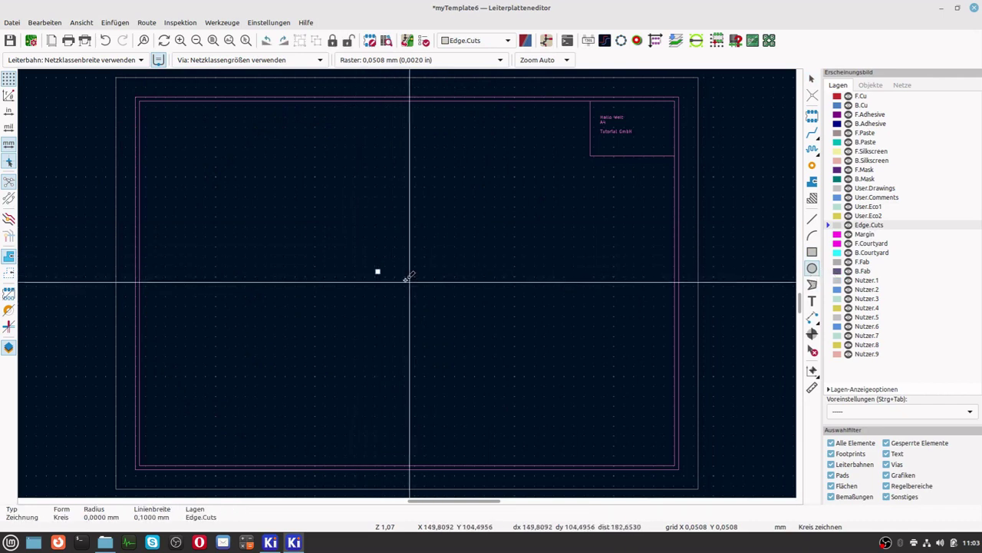
key("Escape")
key("Escape")
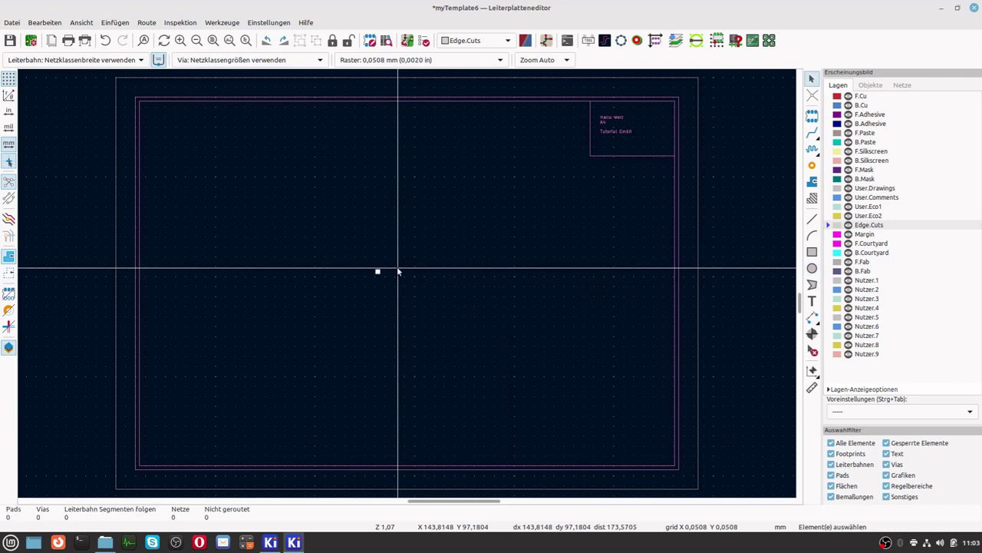
left_click(105, 40)
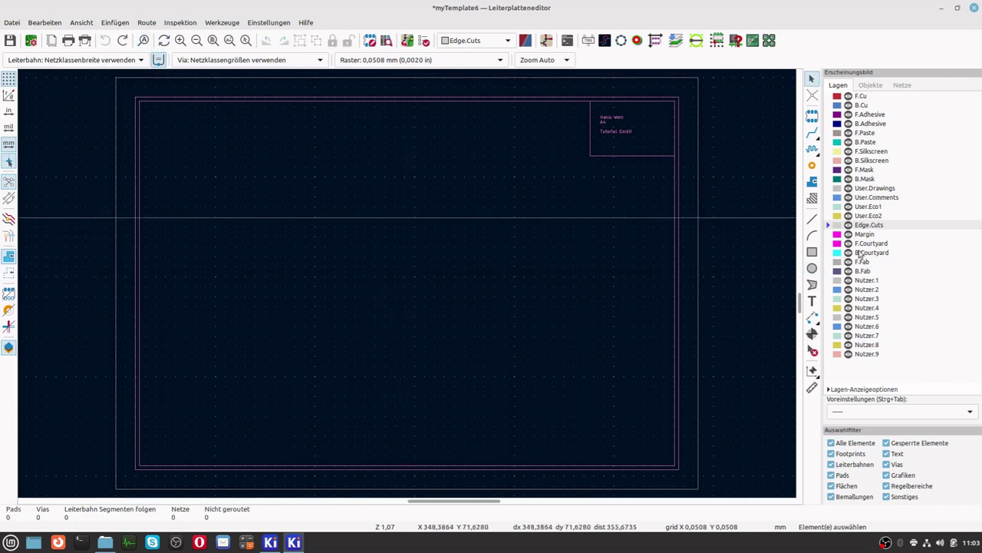
Draw a circle with a radius of about 50.8 mm on Edge.Cuts near the middle of the sheet
left_click(812, 268)
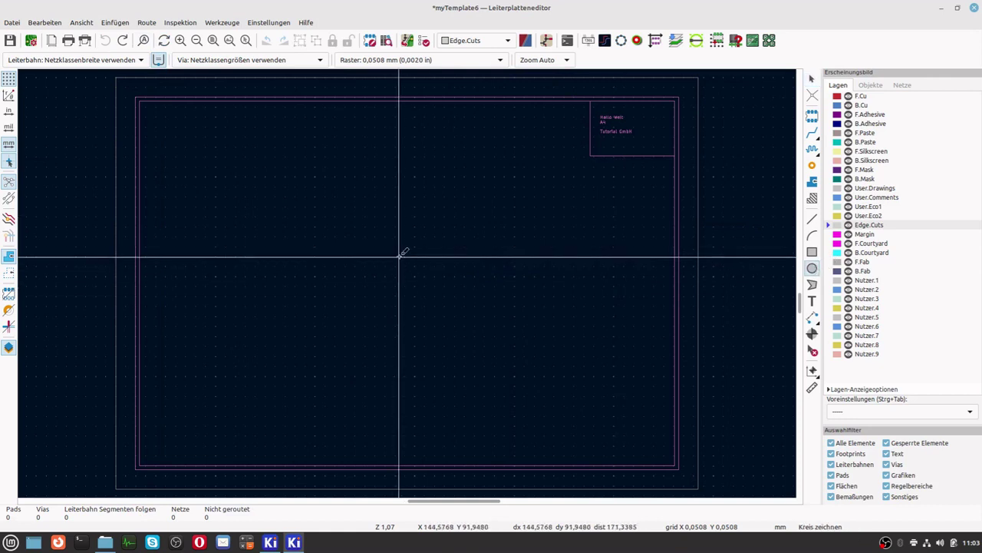
left_click(384, 291)
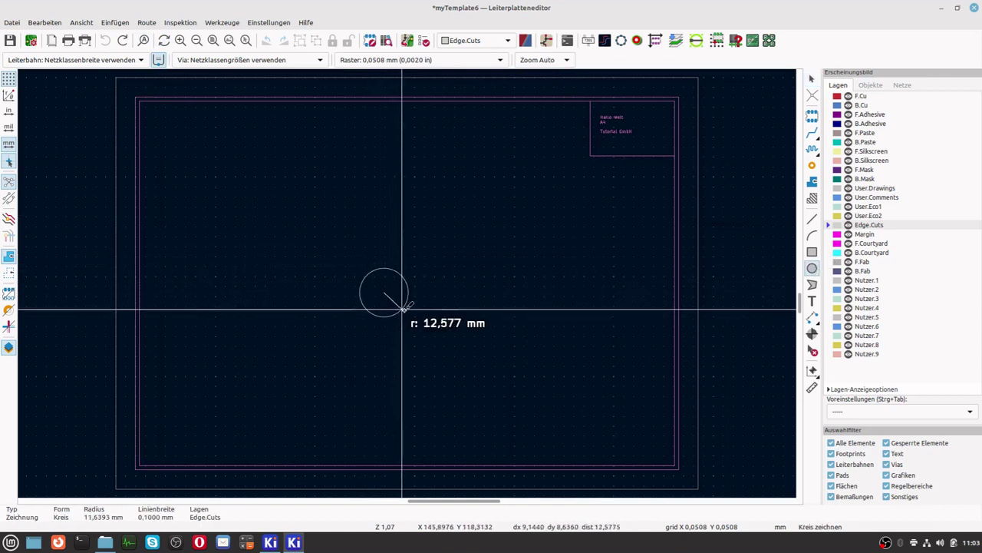
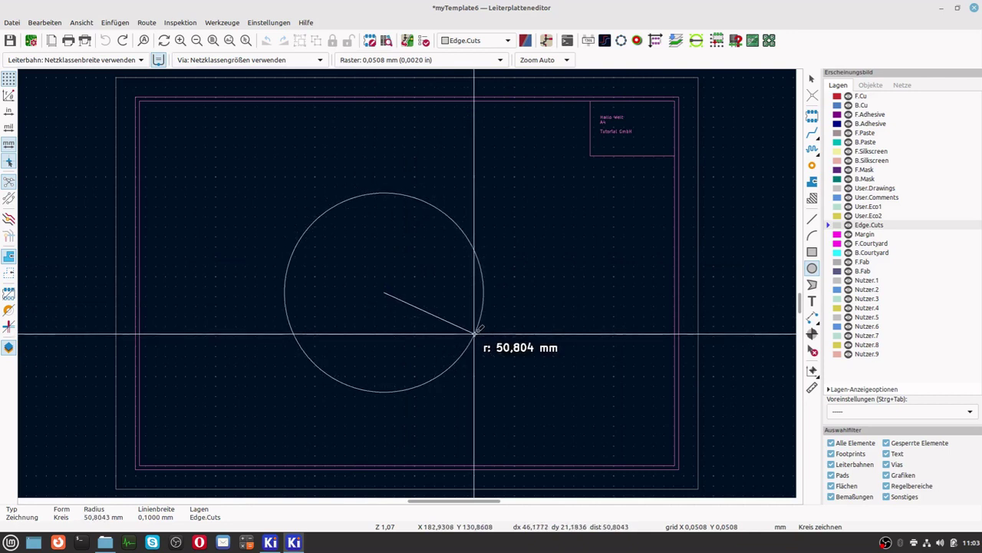
left_click(474, 333)
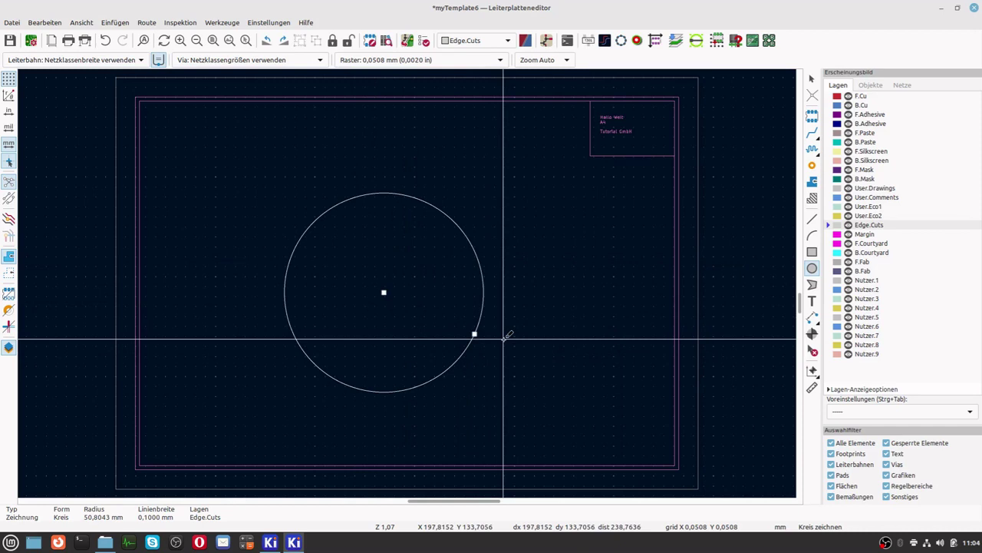
key("Escape")
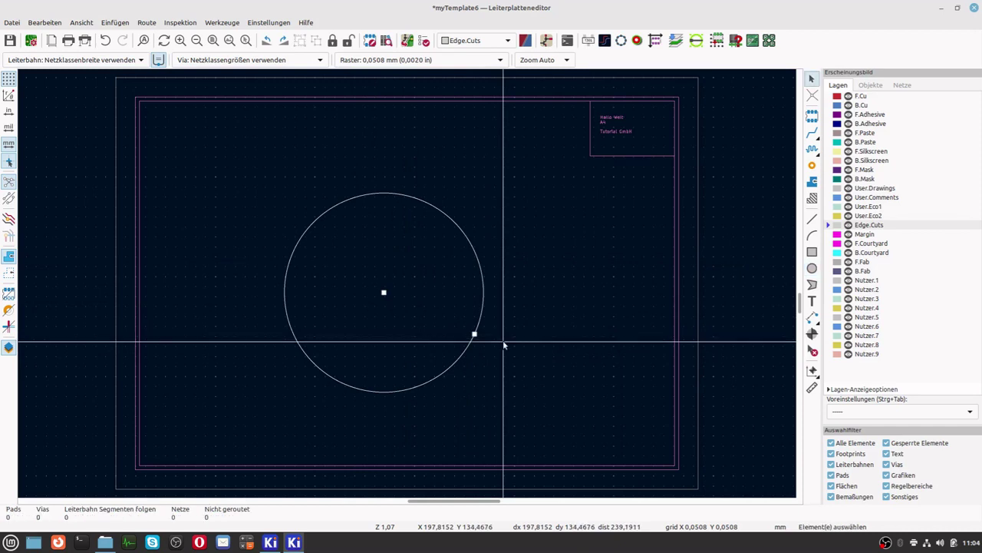
Set the outline circle's radius to 50 mm and save the board
double_click(475, 338)
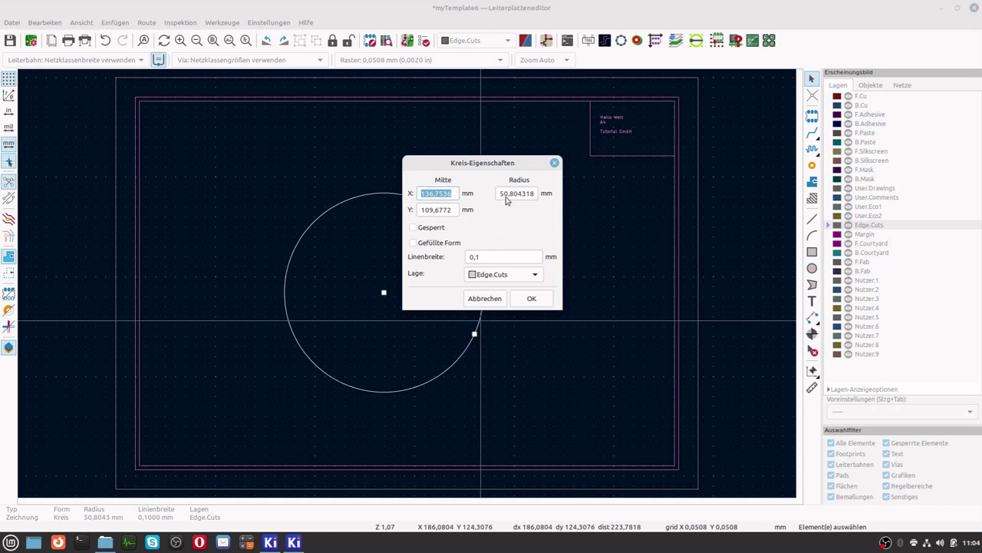
left_click_drag(509, 194, 558, 192)
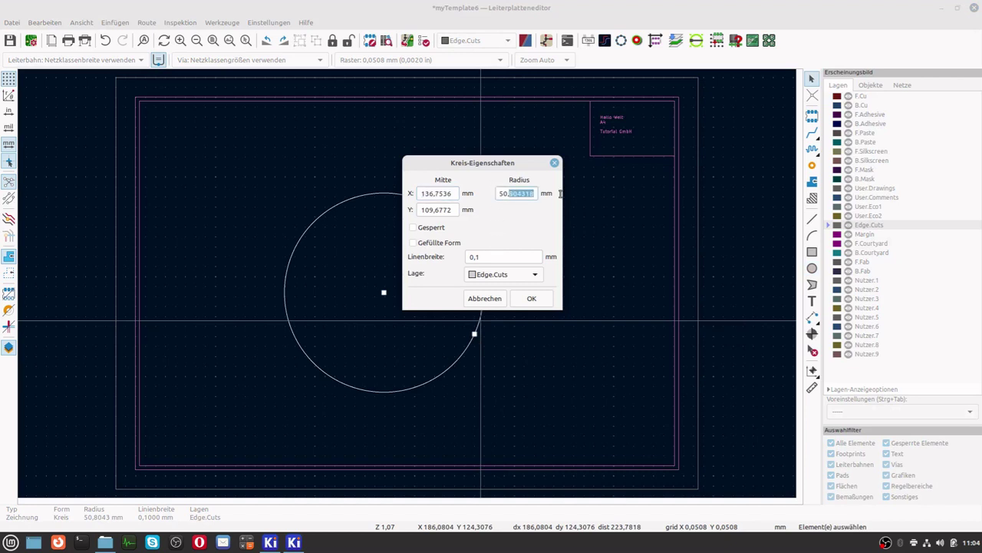
key("BackSpace")
key("BackSpace")
key("Return")
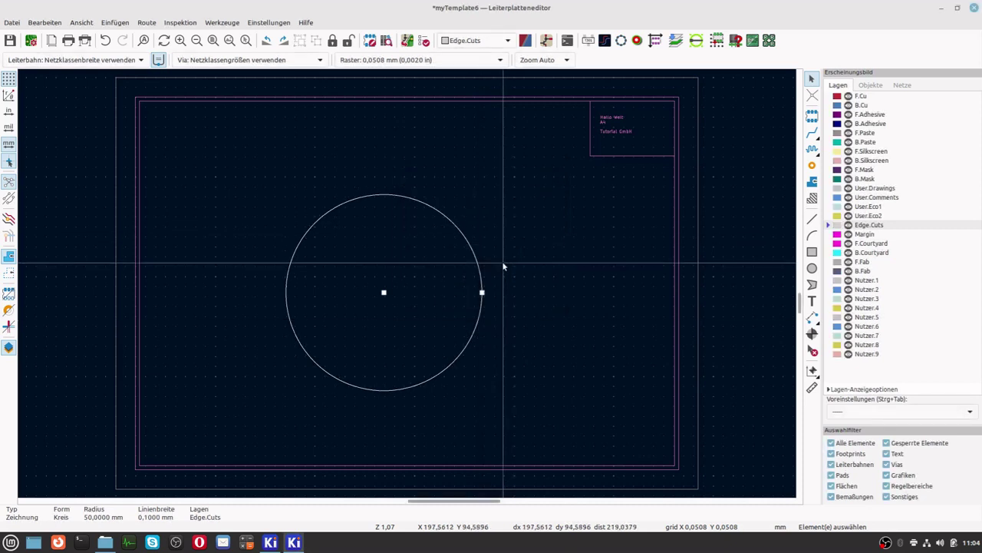
left_click(7, 43)
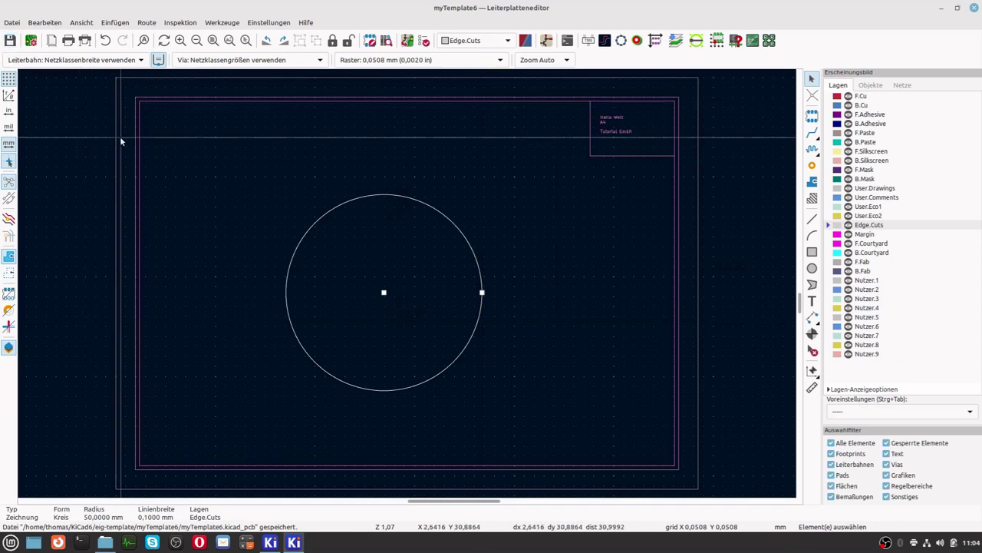
Switch to the Bildschirmfoto screenshot app and capture a selected area covering the whole drawing sheet with the circular outline
left_click(8, 544)
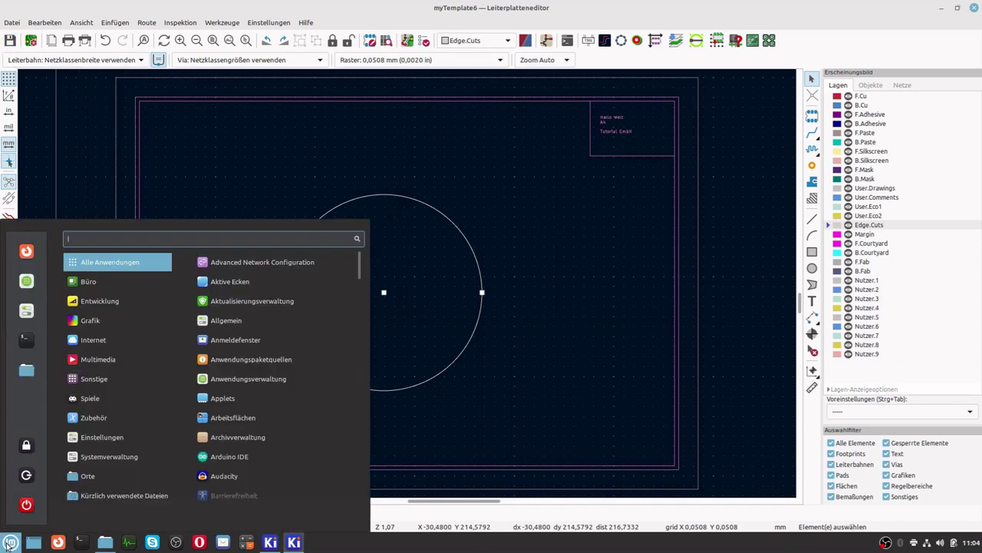
type("bil")
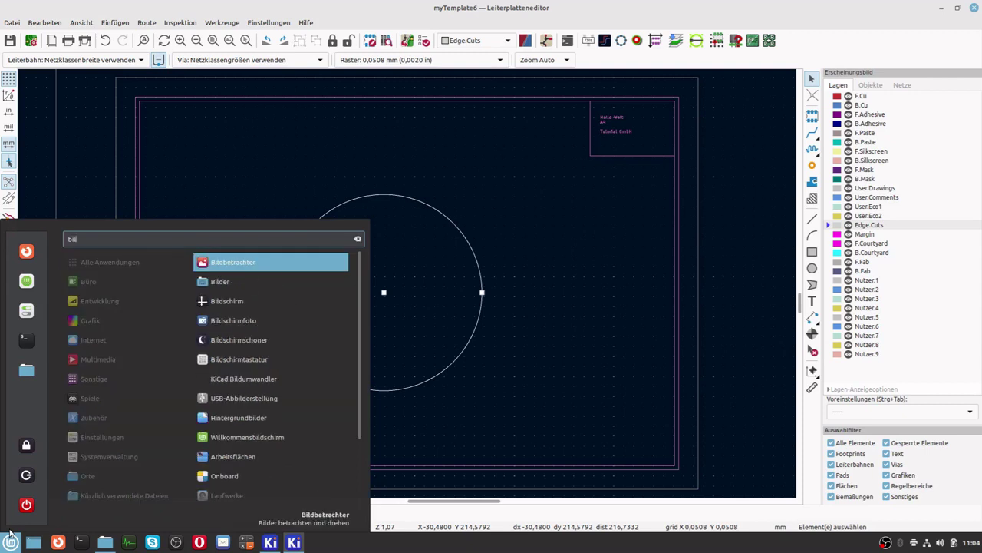
left_click(236, 322)
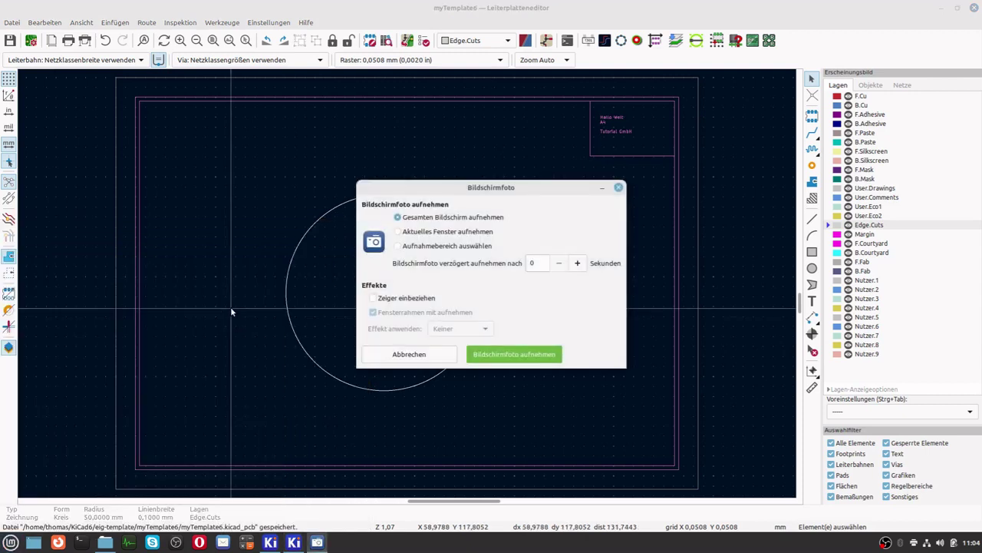
left_click(474, 248)
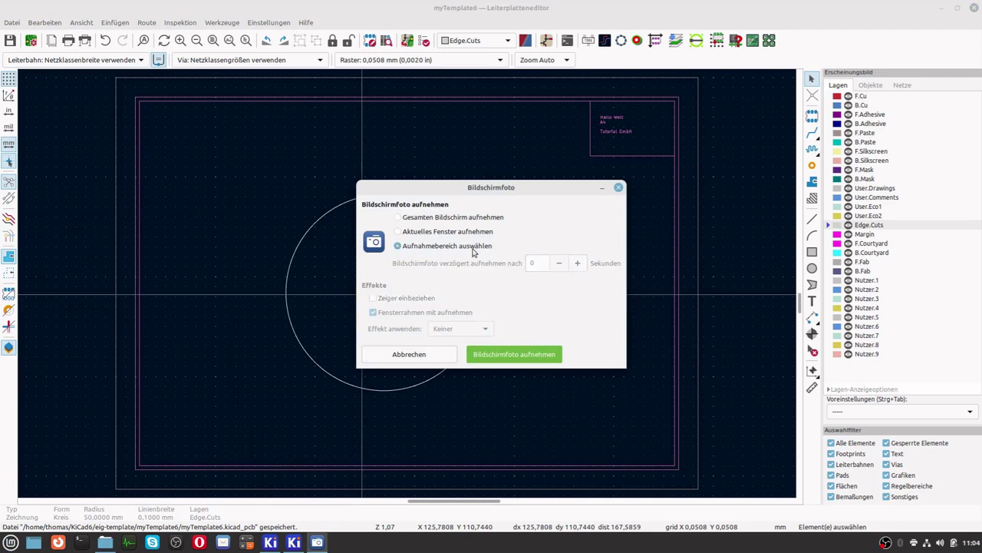
left_click(513, 354)
left_click_drag(106, 74, 707, 495)
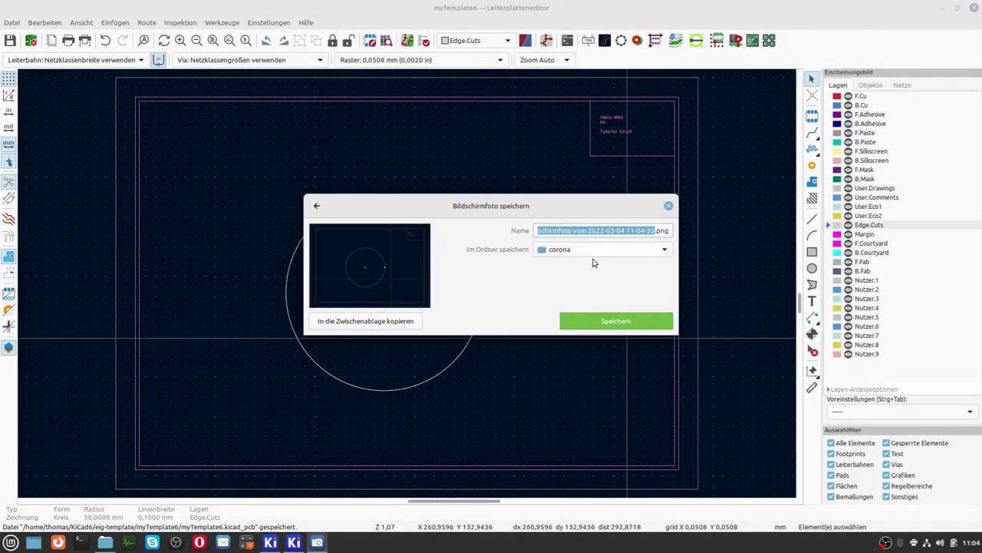
Save the screenshot in the KiCad6 folder under its suggested name
left_click(595, 254)
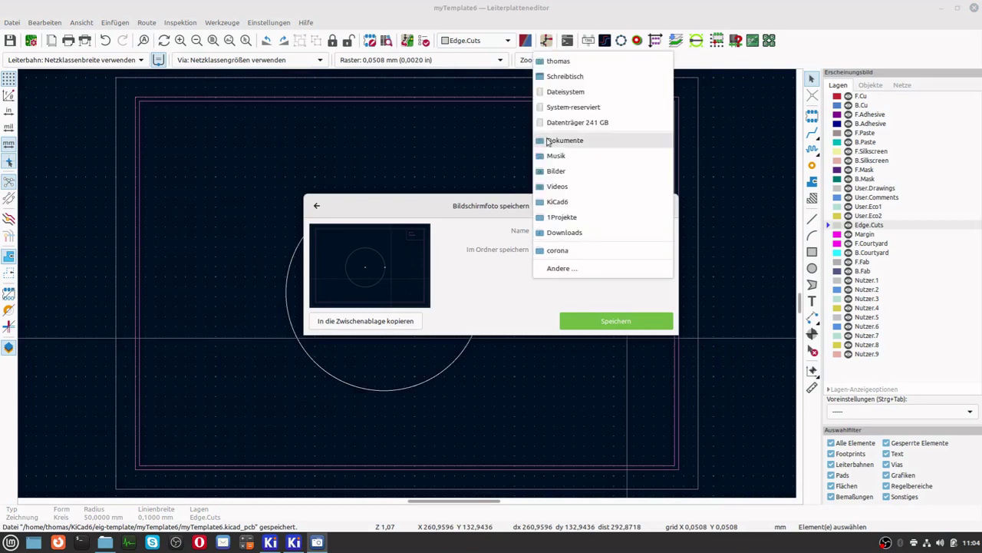
left_click(558, 203)
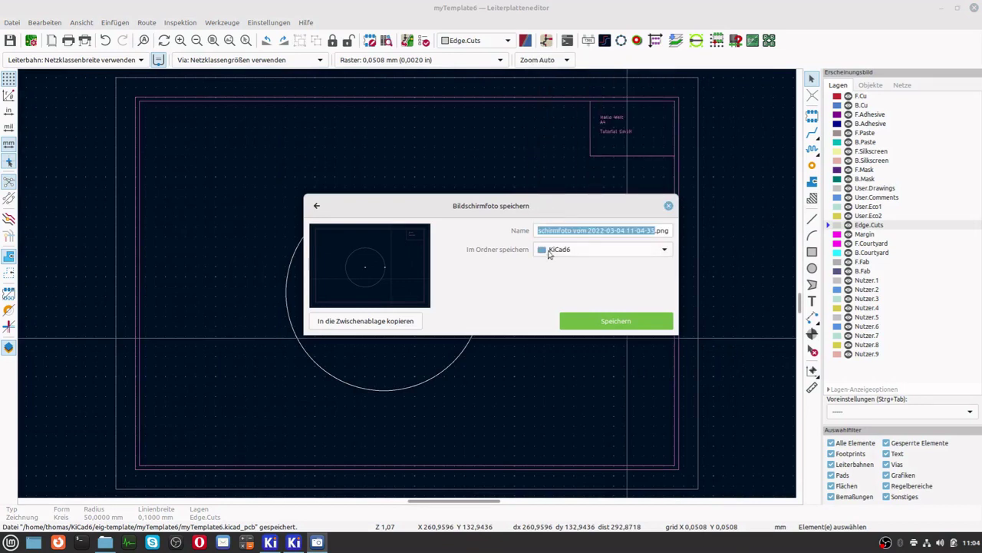
left_click(612, 324)
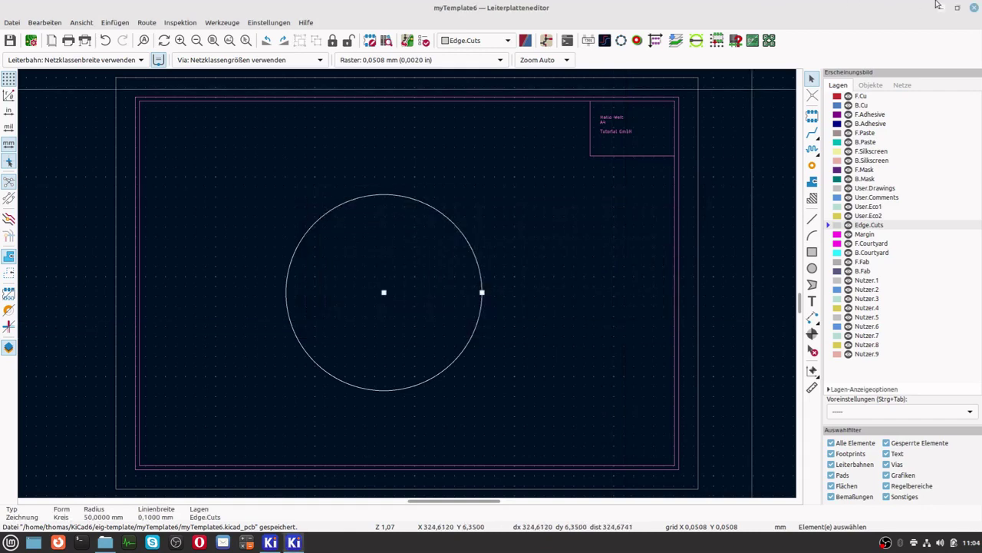
Close the board editor and KiCad, and open the KiCad6 folder in the file manager
left_click(975, 8)
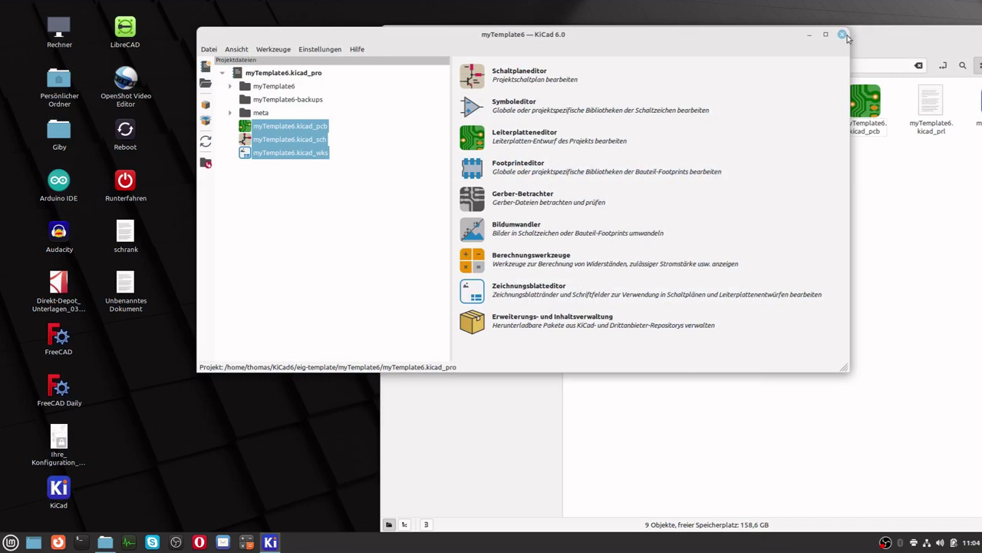
left_click(842, 36)
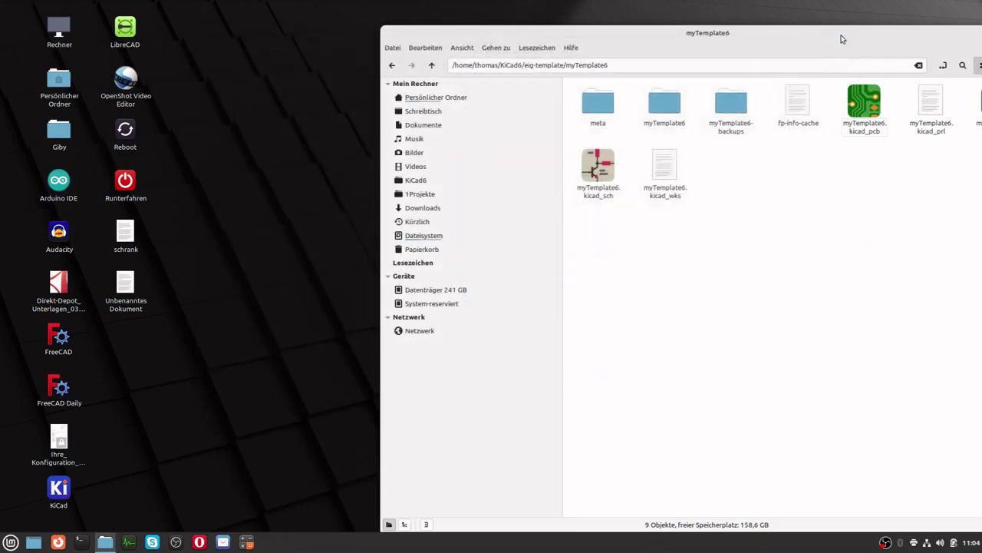
left_click(418, 182)
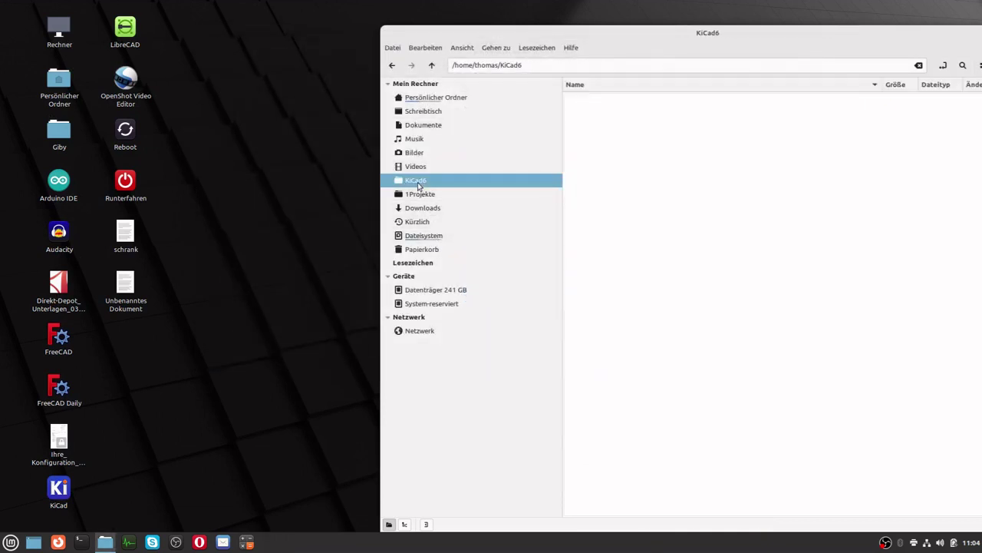
Rename the saved screenshot in the KiCad6 folder as brd.png
left_click(680, 413)
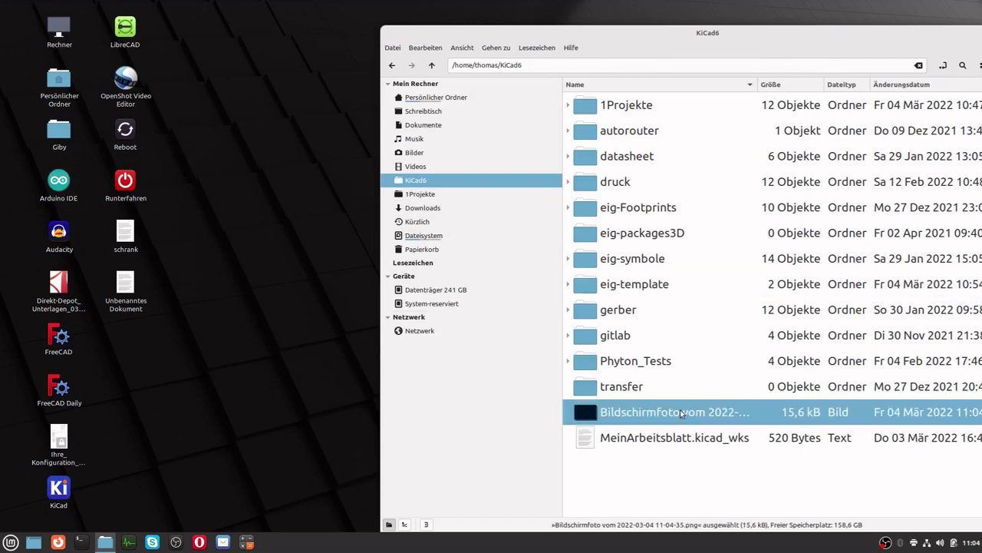
left_click(680, 412)
type("brd")
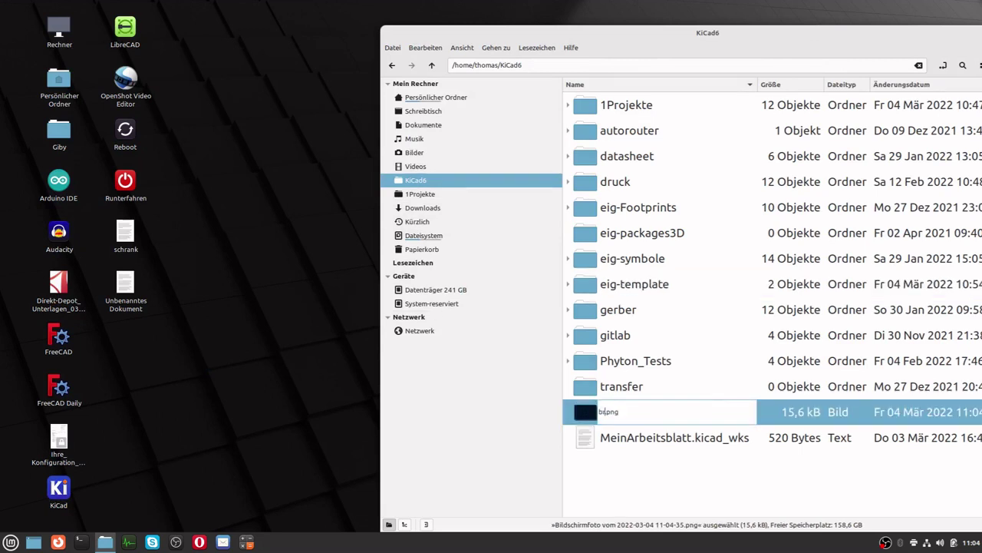
key("Return")
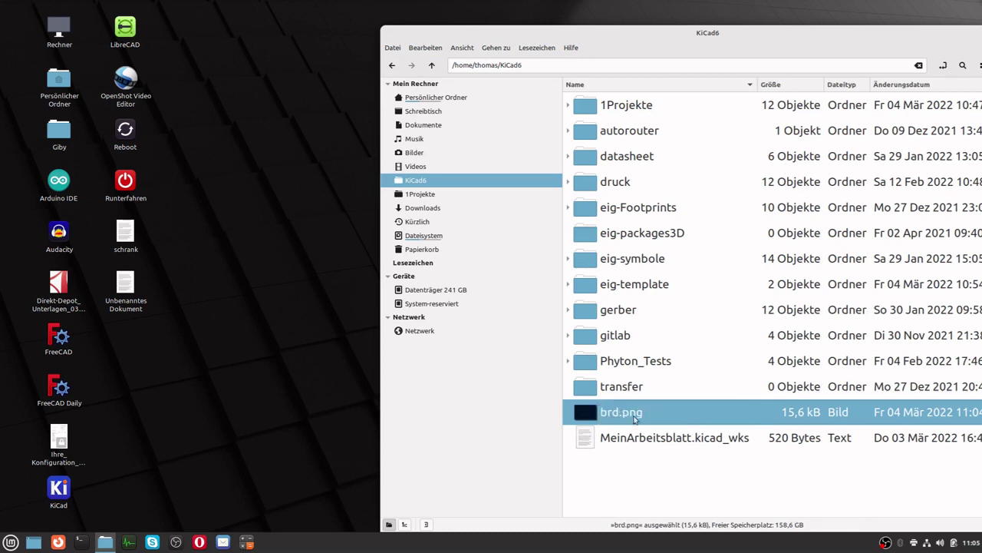
Move brd.png from the KiCad6 folder into the meta folder of eig-template/myTemplate6
right_click(587, 413)
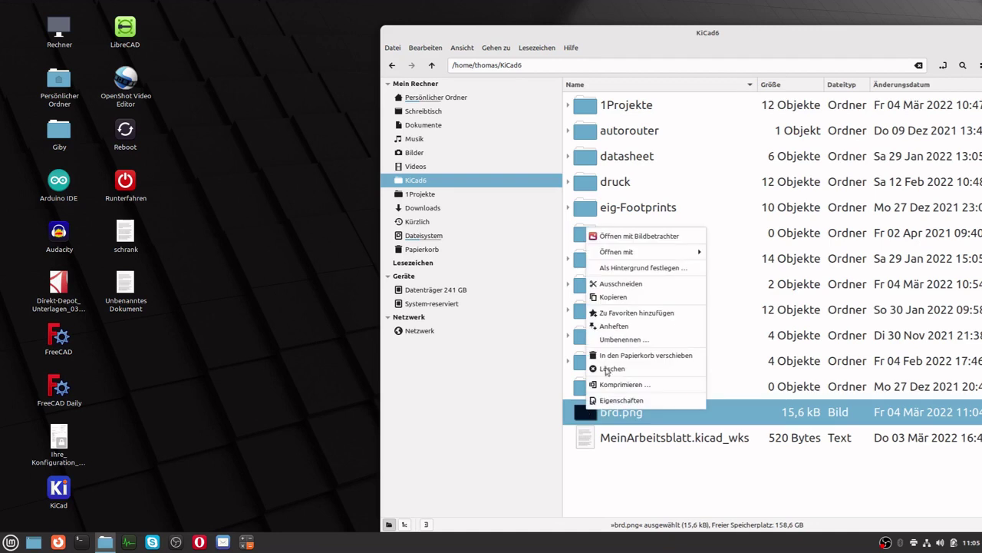
left_click(613, 283)
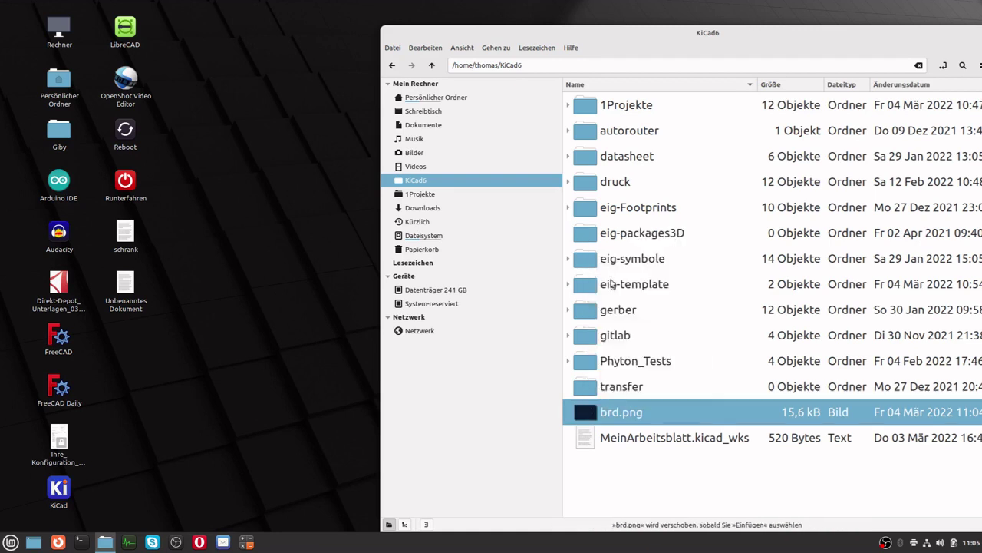
double_click(626, 286)
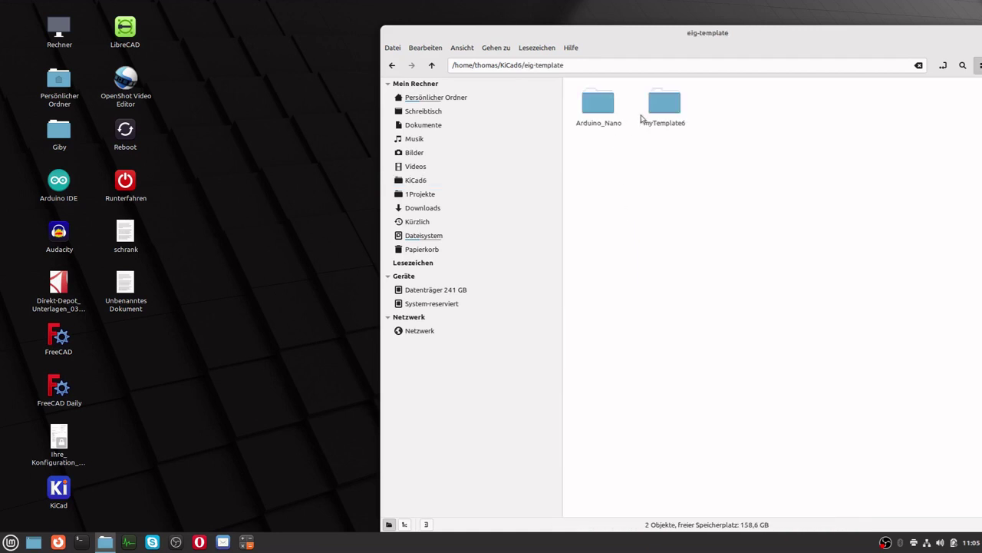
left_click(664, 104)
double_click(664, 104)
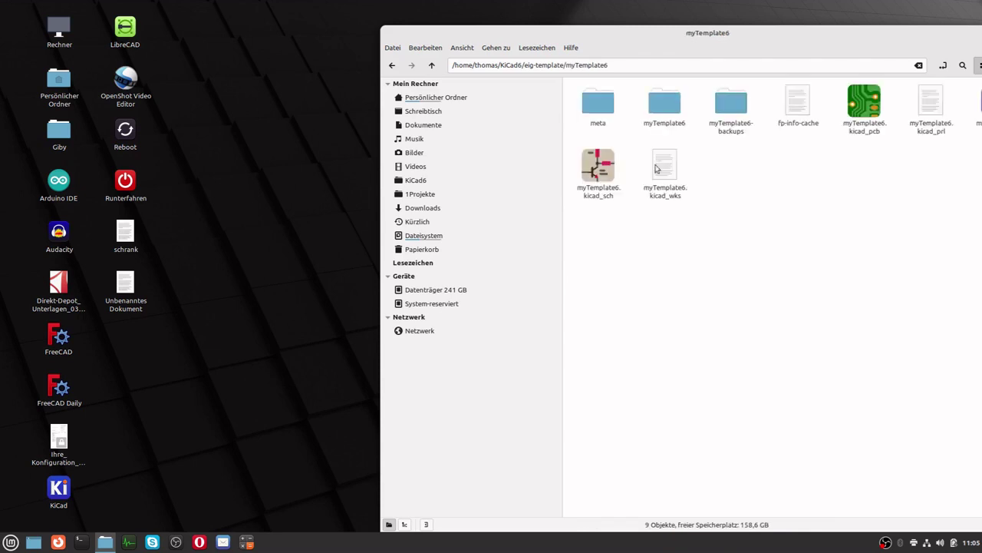
double_click(605, 106)
right_click(634, 195)
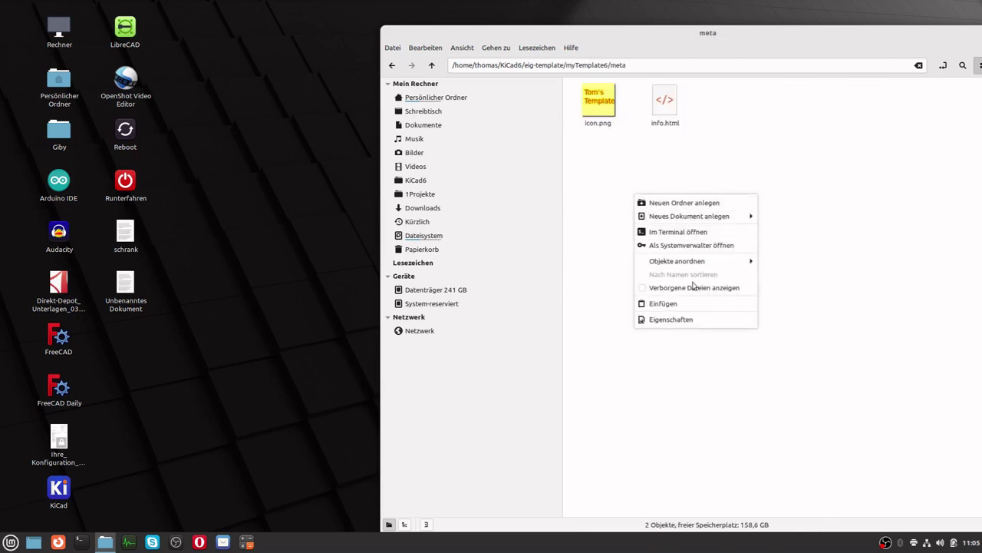
left_click(693, 305)
left_click(632, 235)
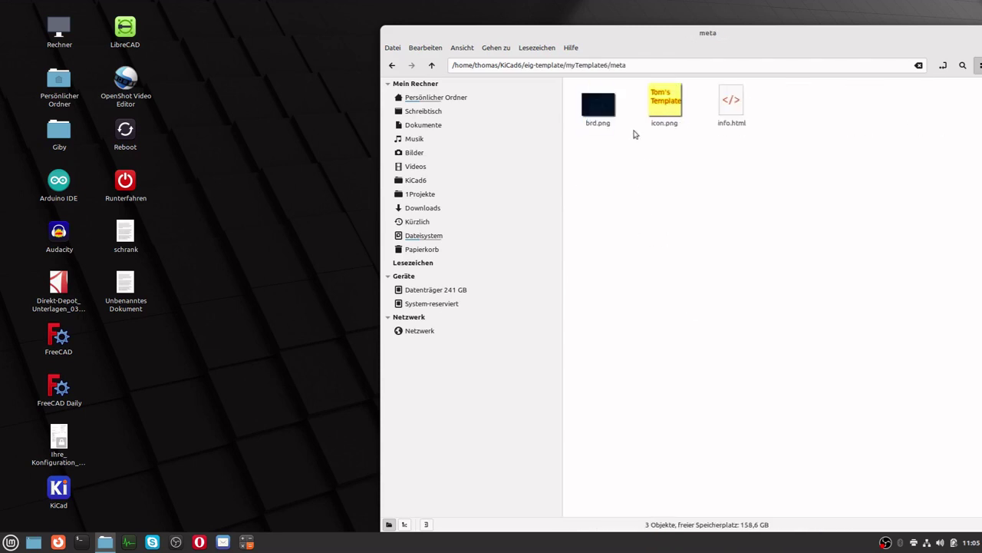
Examine the contents of the Arduino_Nano template's meta folder for comparison, and return to the eig-template folder
left_click(431, 67)
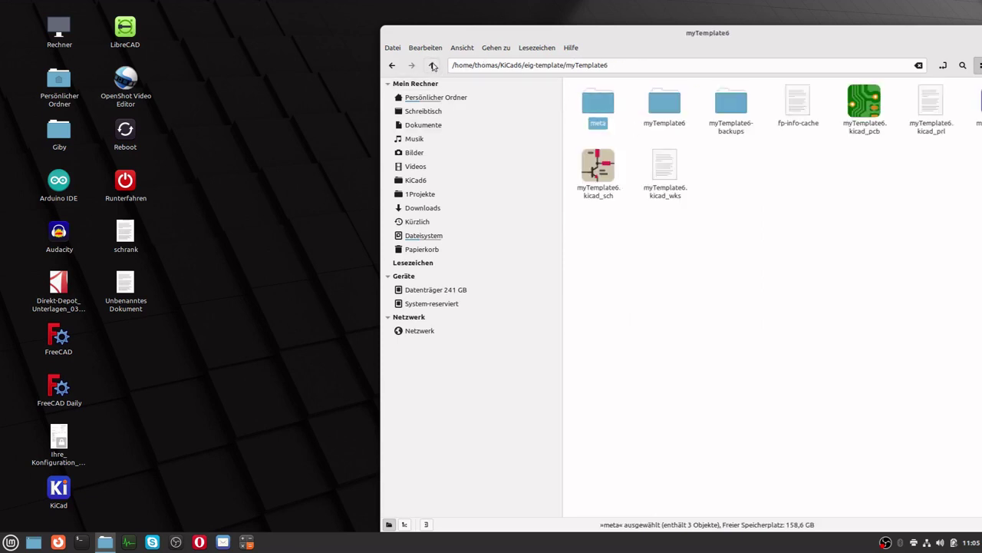
left_click(432, 66)
double_click(591, 103)
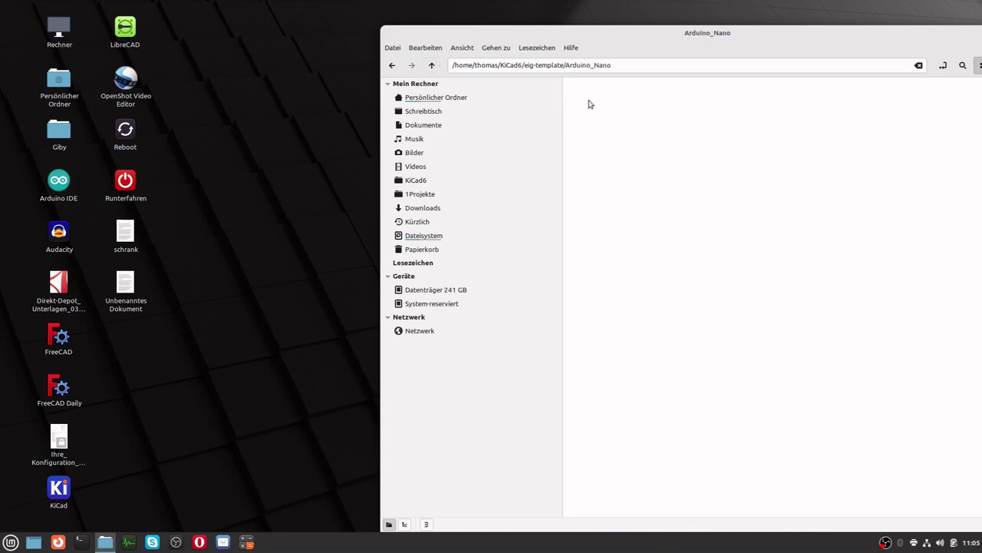
left_click(597, 112)
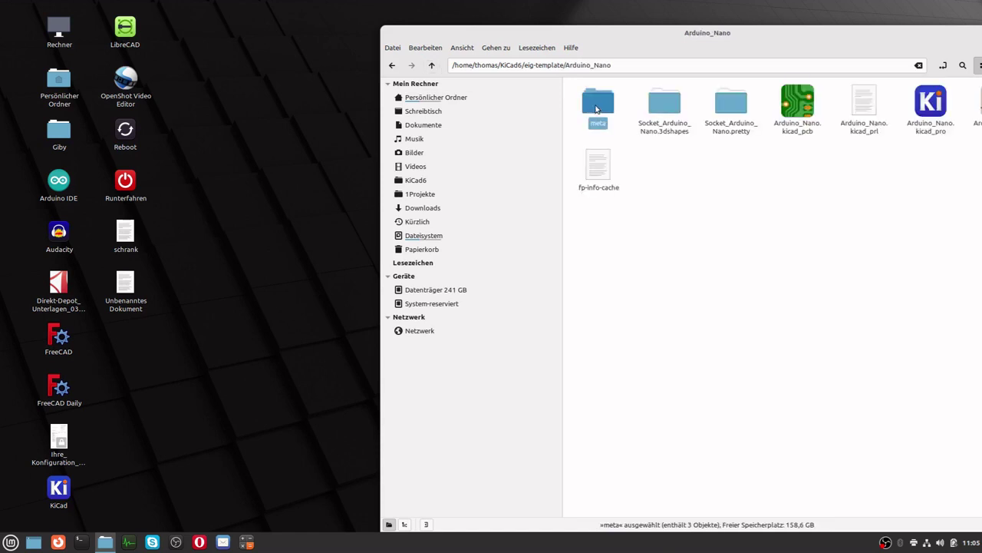
double_click(597, 109)
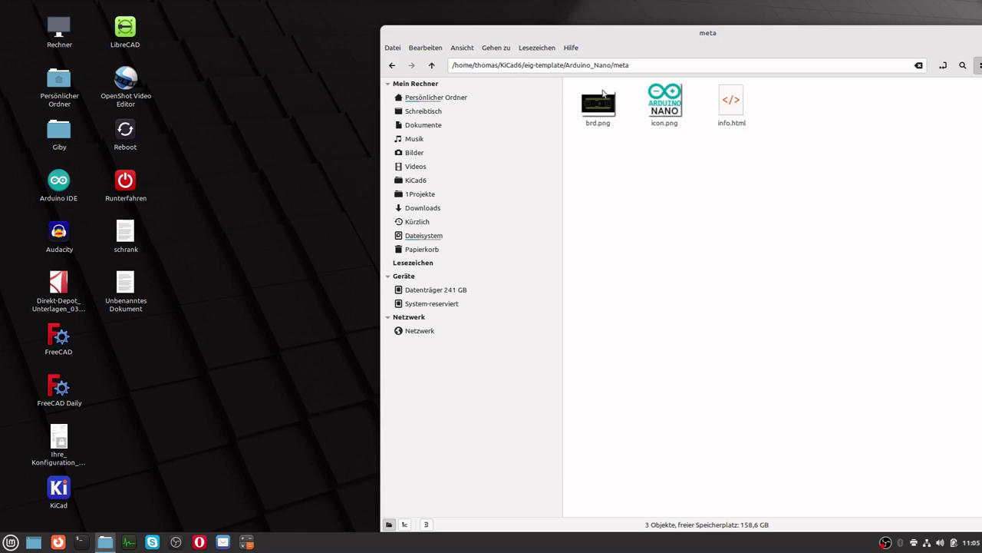
double_click(433, 66)
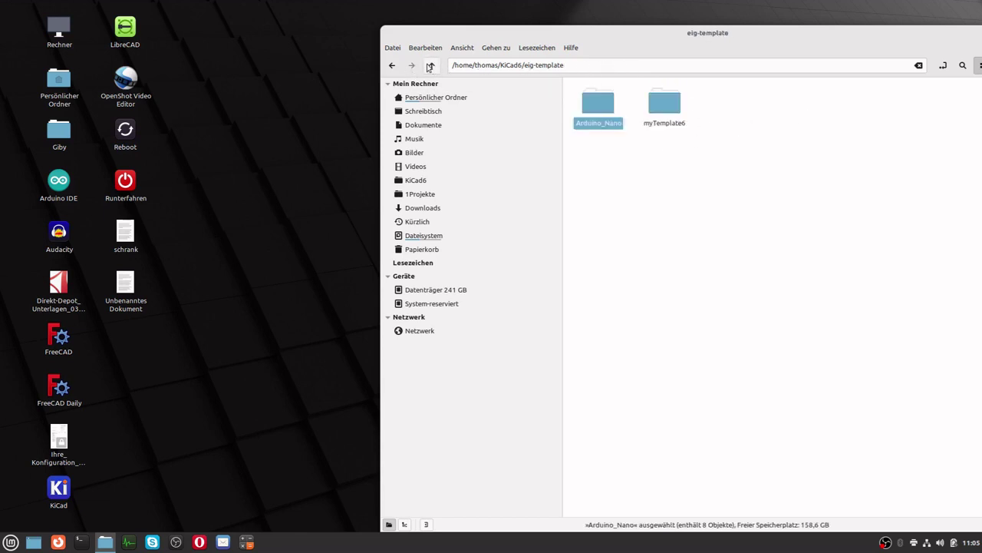
Open info.html from myTemplate6's meta folder in the Textbearbeitung editor, with the window maximized and the text enlarged
double_click(650, 105)
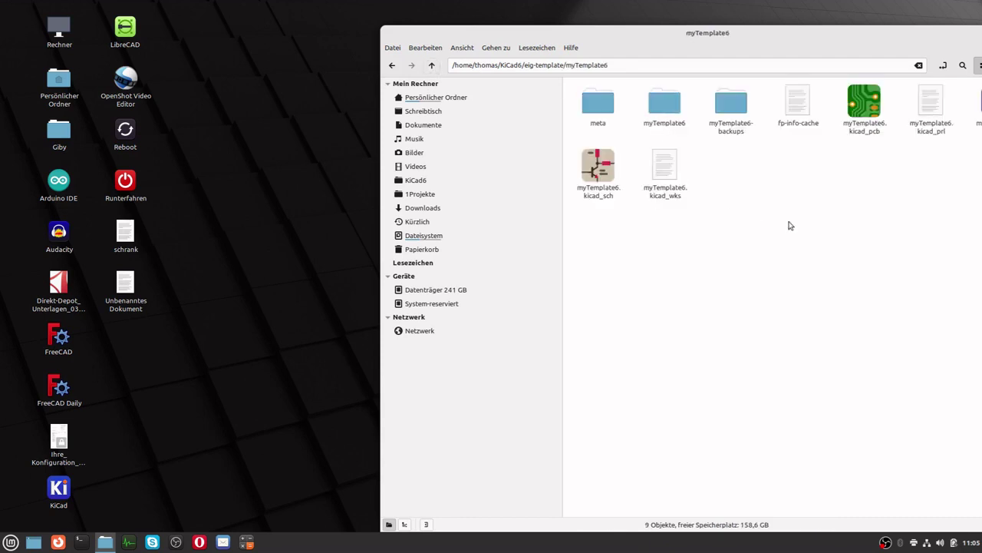
double_click(600, 110)
left_click_drag(732, 39, 491, 16)
left_click(509, 90)
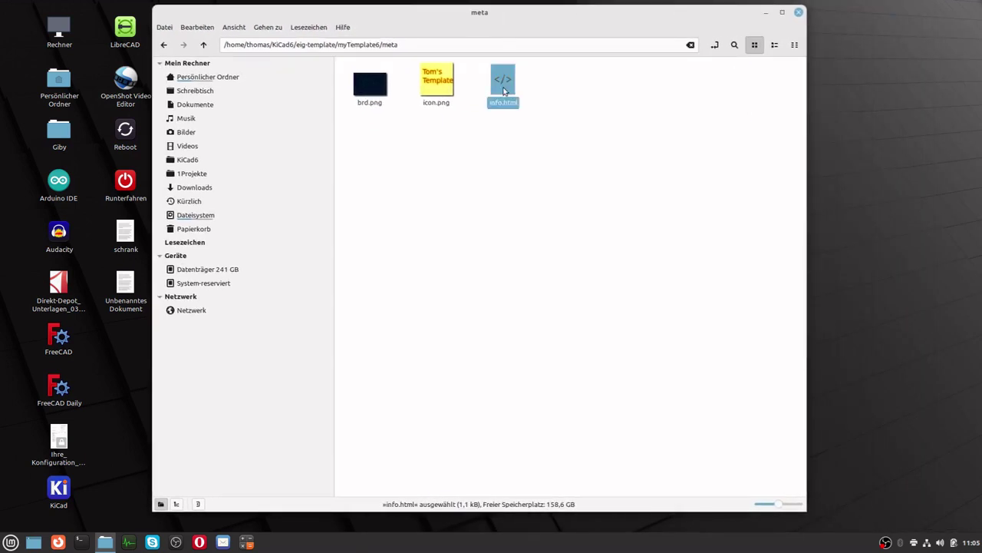
right_click(505, 91)
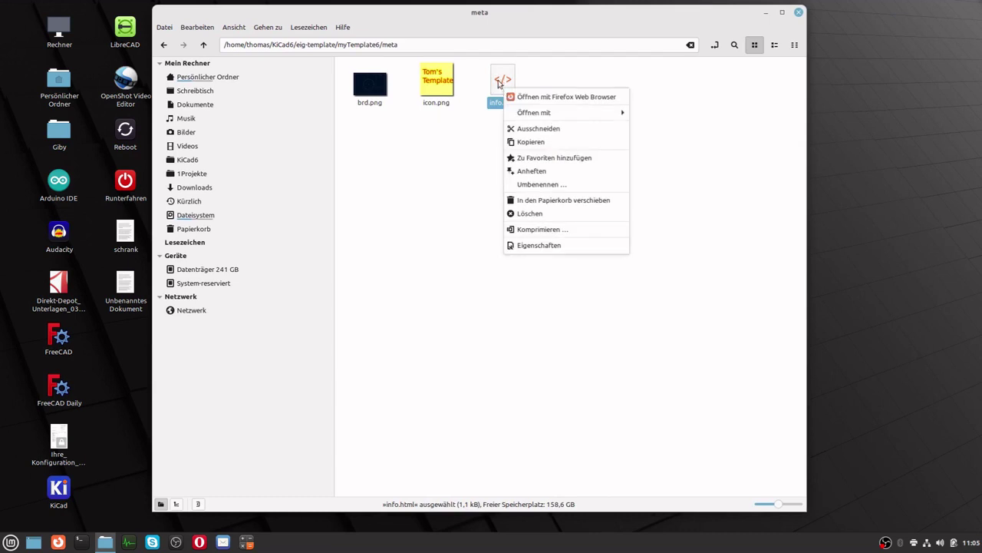
mouse_move(530, 112)
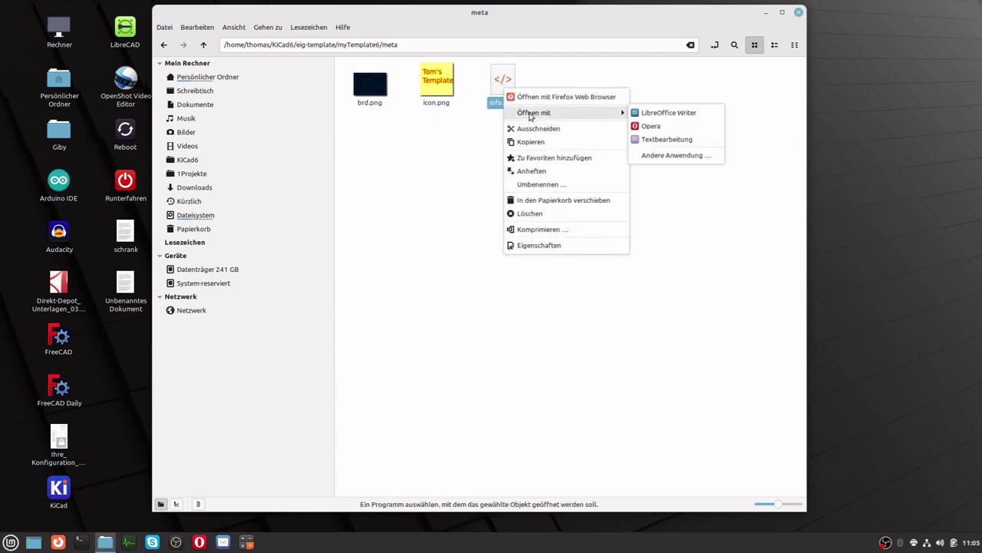
left_click(681, 140)
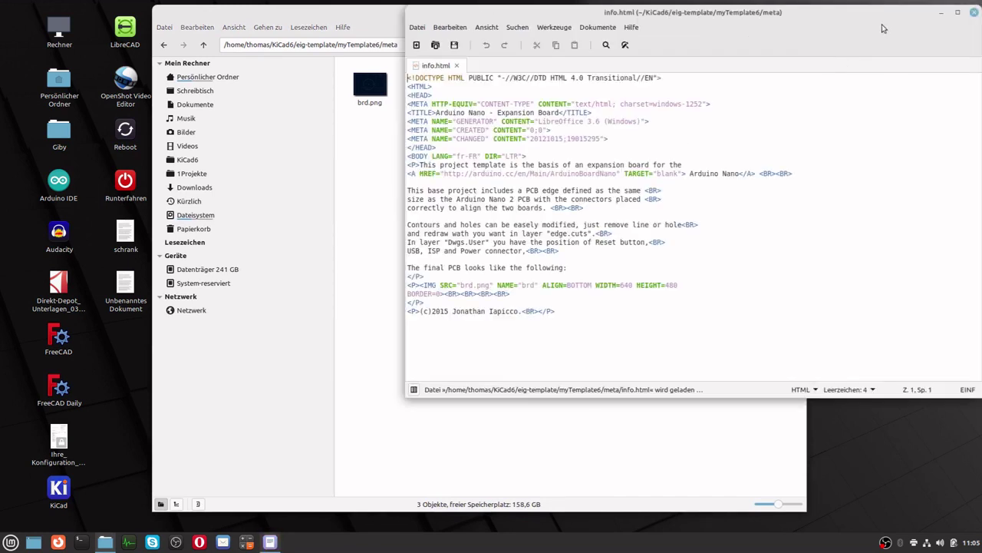
left_click_drag(806, 13, 749, 162)
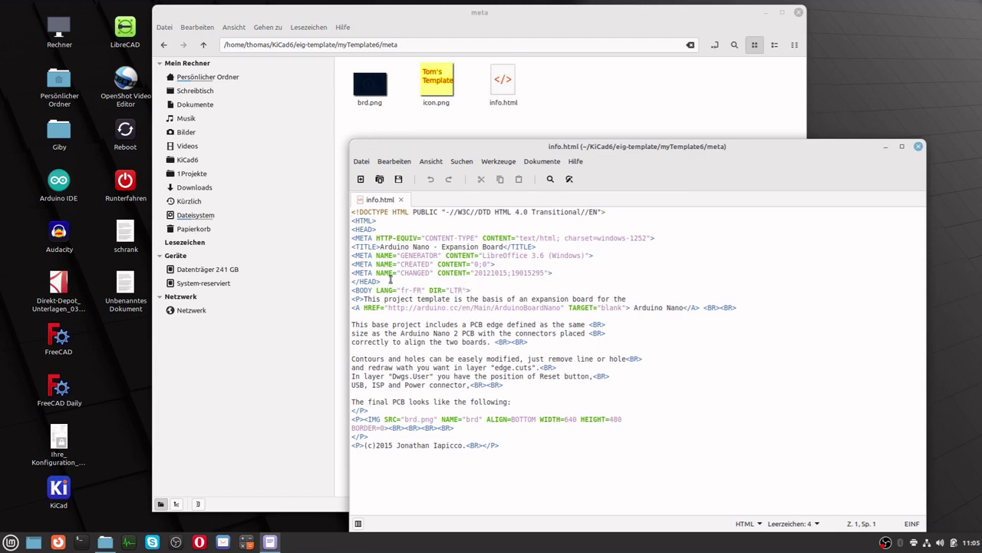
double_click(506, 147)
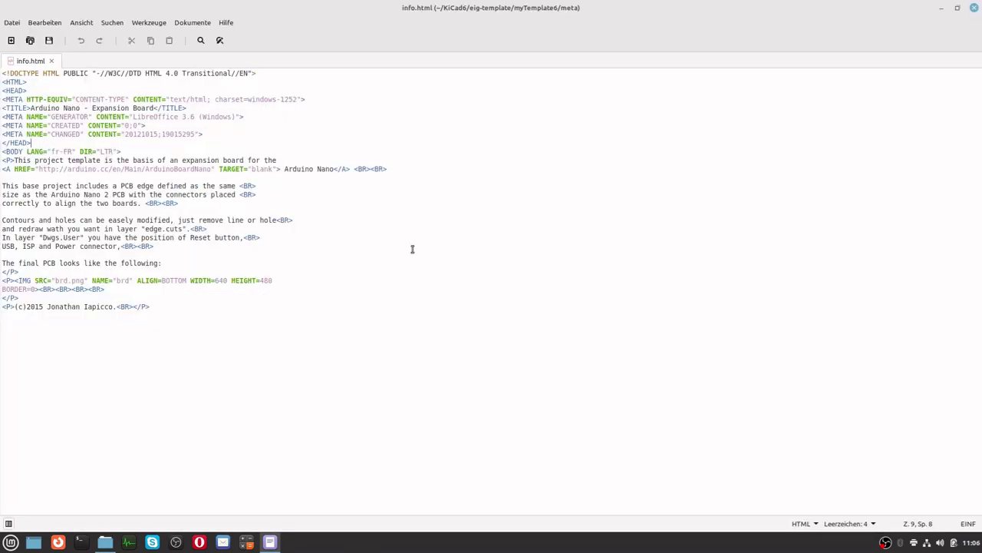
scroll(367, 313, "up", 5, "ctrl")
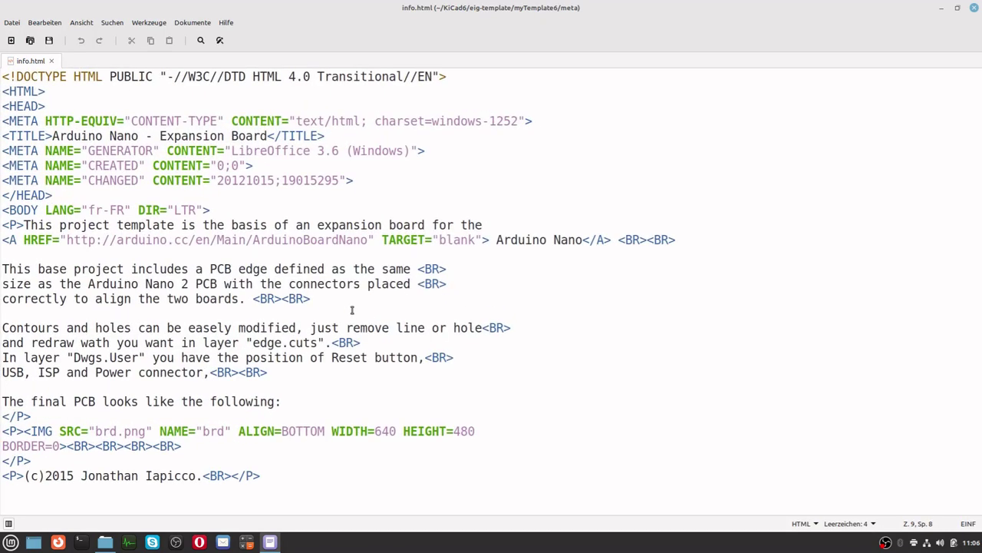
Delete the whole Arduino Nano hyperlink line, including its line-break tags, from the HTML body
left_click_drag(89, 194, 2, 71)
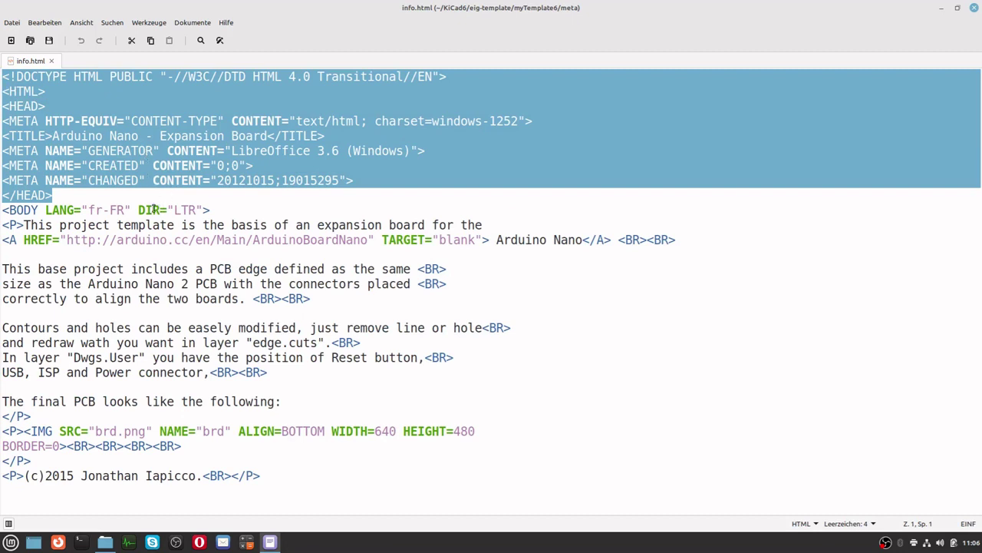
left_click(633, 339)
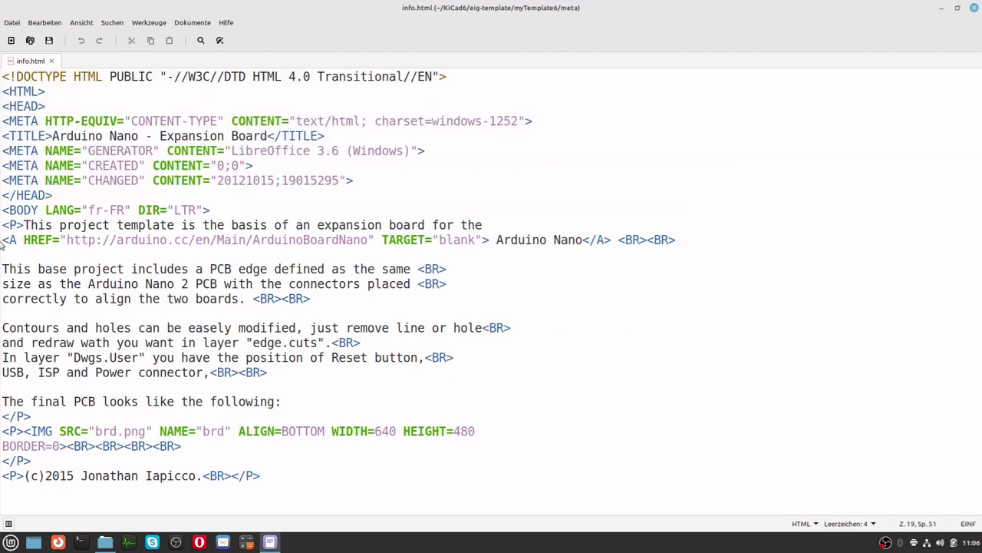
left_click_drag(4, 241, 687, 239)
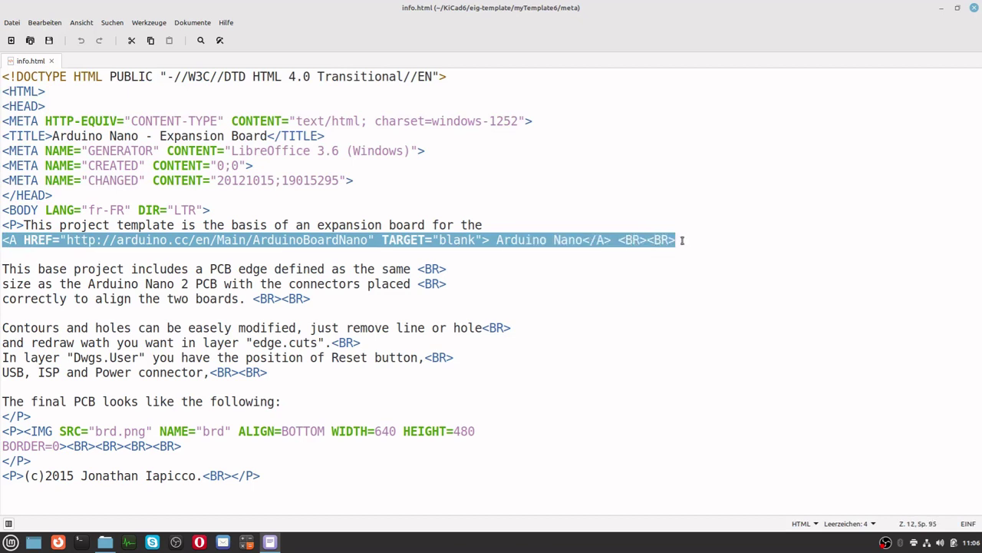
key("Delete")
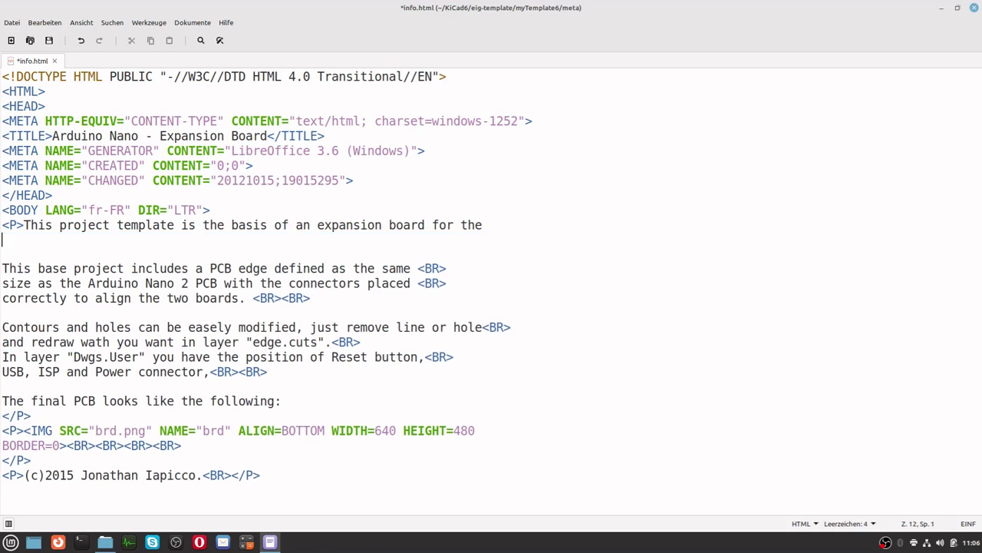
Replace the sentence text "This base project includes a PCB edge defined as the same" with "Mein erstes Template"
left_click(412, 270)
left_click_drag(4, 267, 414, 274)
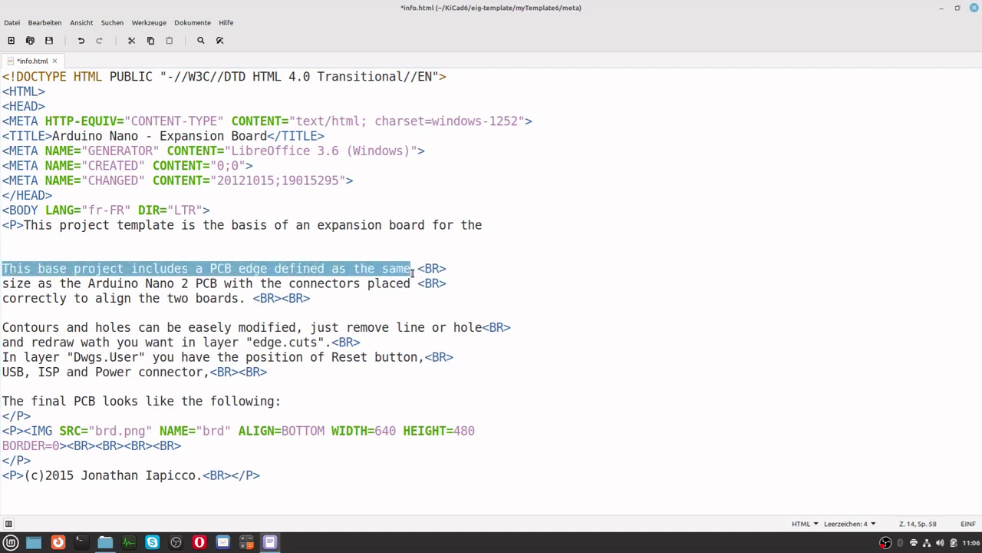
type("Mein erst")
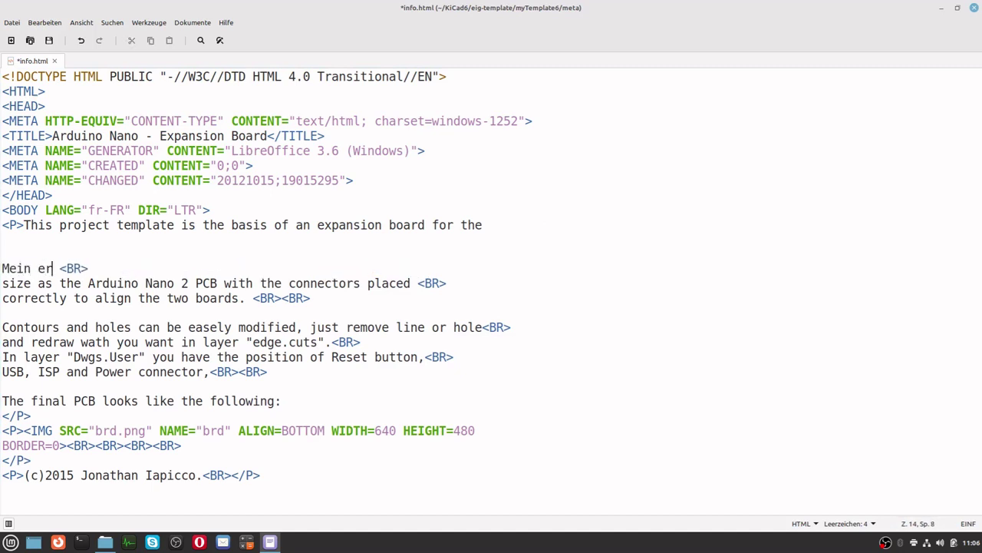
type("es Tem")
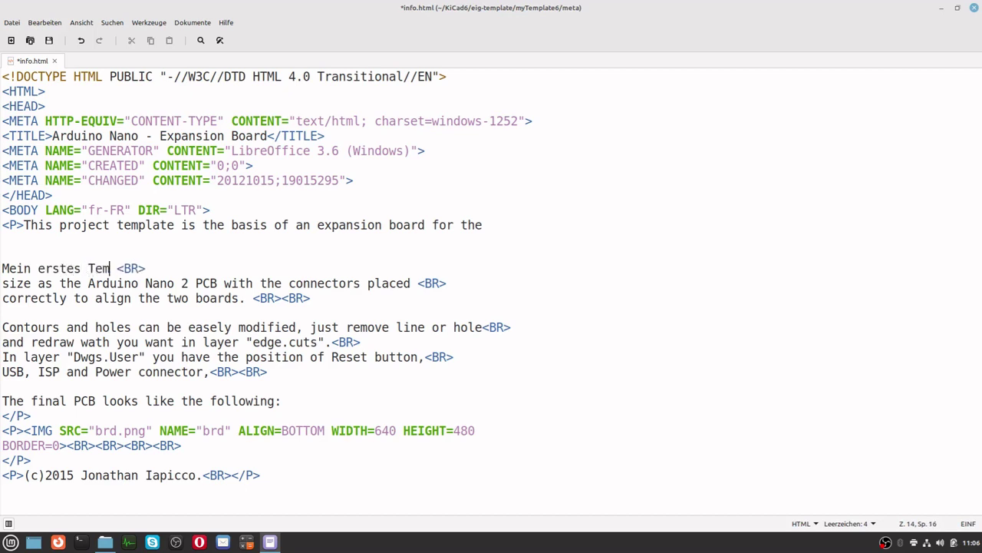
type("plar")
key("BackSpace")
type("te")
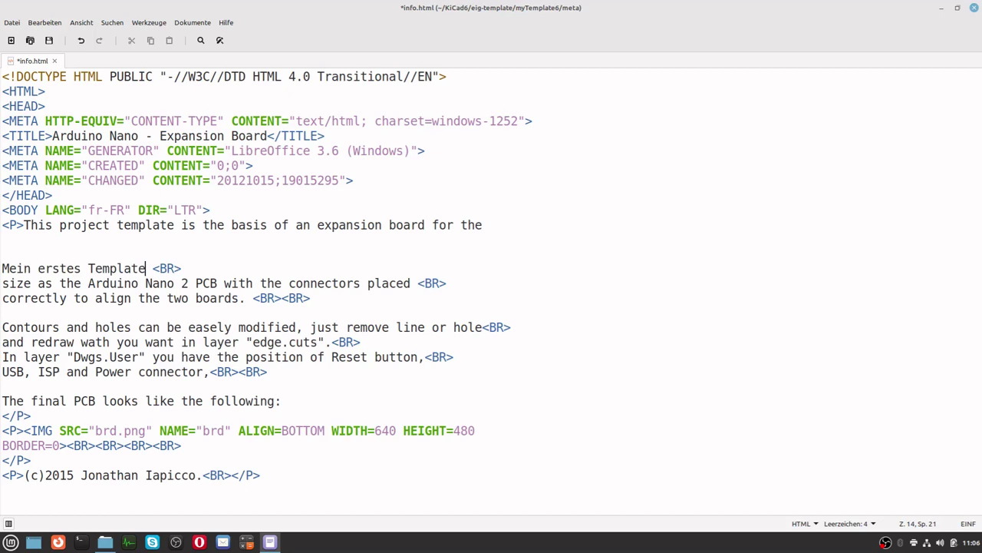
Delete the text from "size as the Arduino Nano 2 PCB" through "correctly to align the two boards."
left_click(4, 284)
left_click_drag(4, 284, 250, 298)
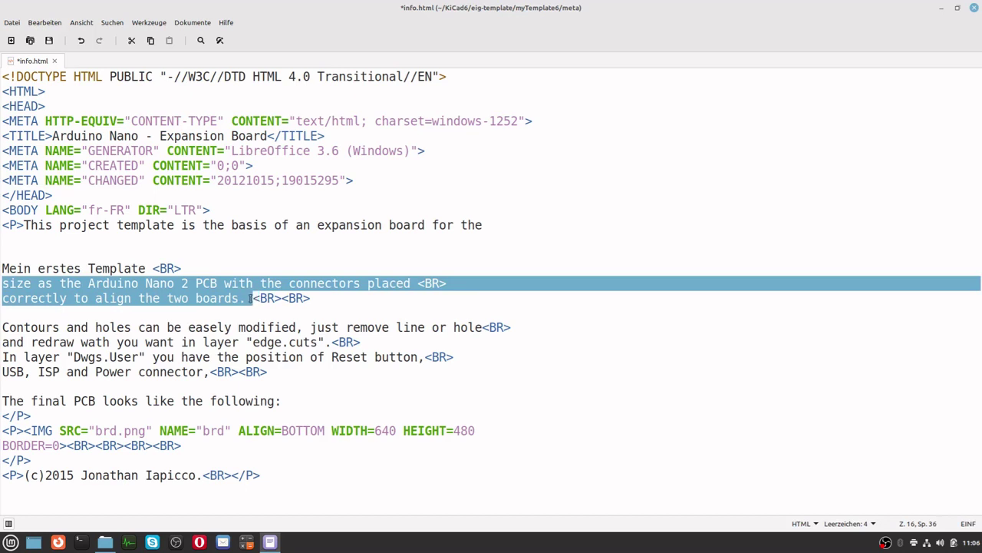
key("Delete")
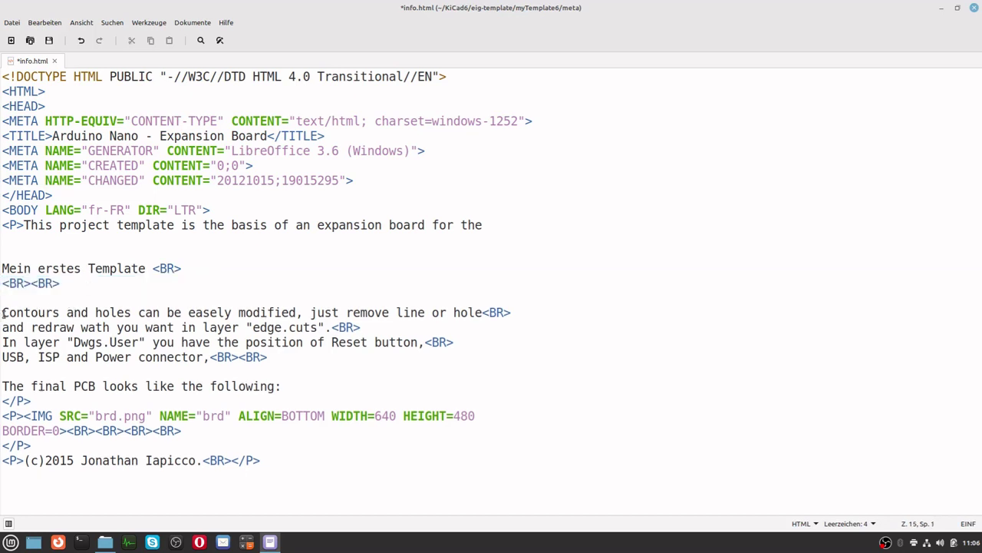
Replace the paragraph from "Contours and holes" through "Power connector" with the lines "Eigene Arbeitsblattvorlage<br>" and "Eigene Netzklassen<br>"
left_click_drag(3, 313, 281, 358)
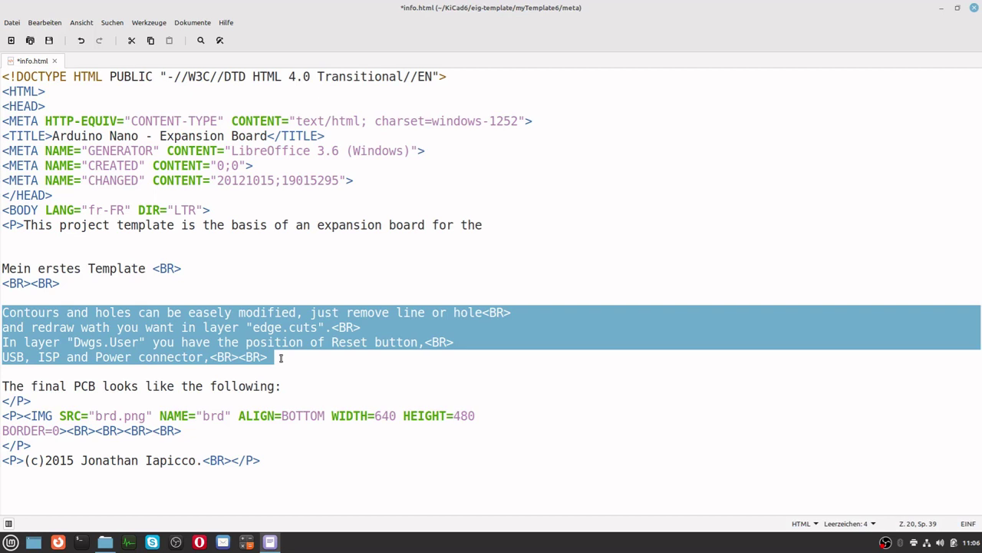
type("Ei")
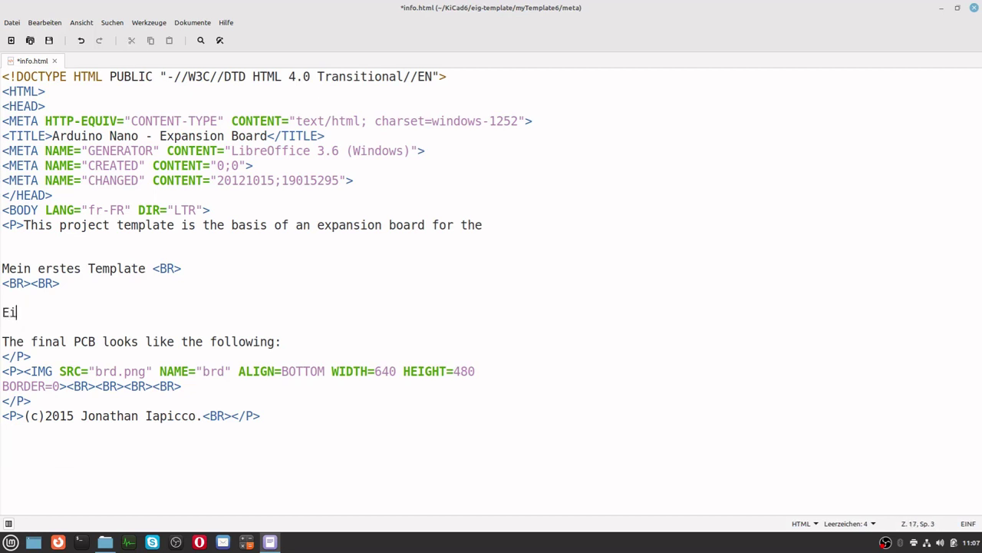
type("gene Arbeits")
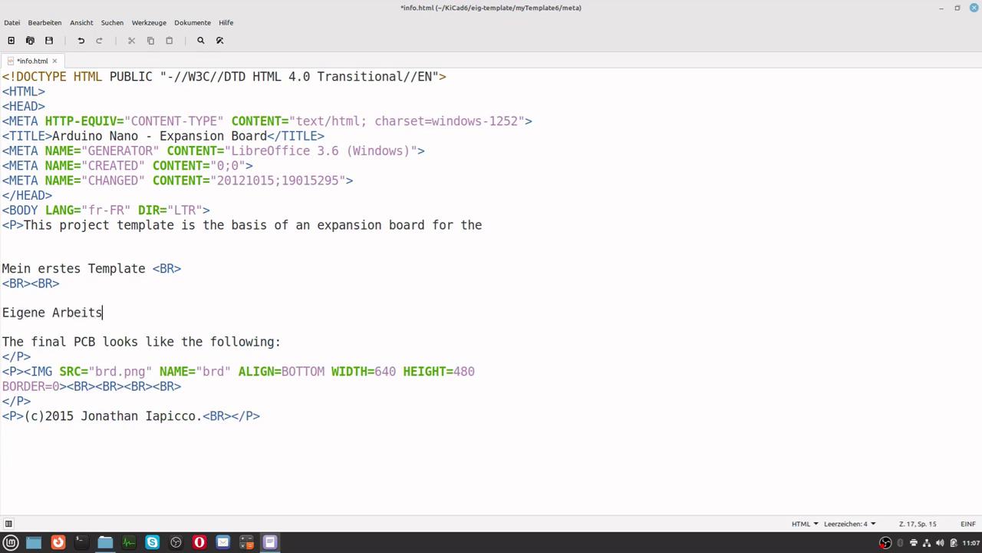
type("blattvorlage")
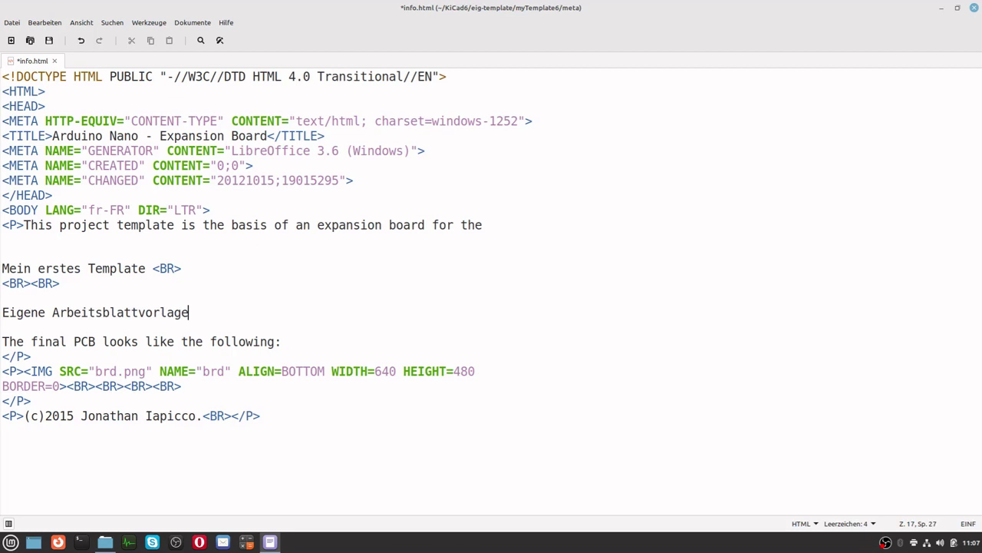
type("<br>")
key("Return")
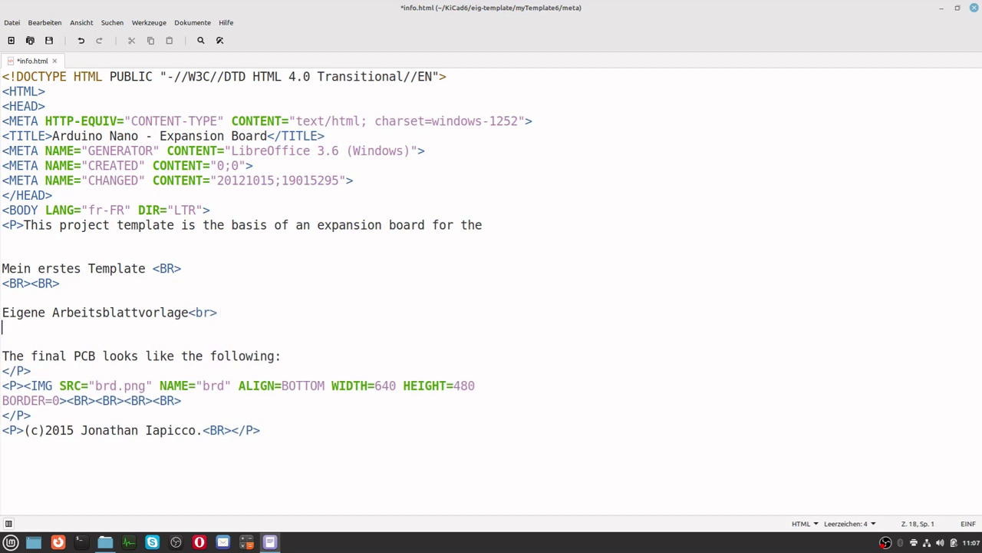
type("Eigene ")
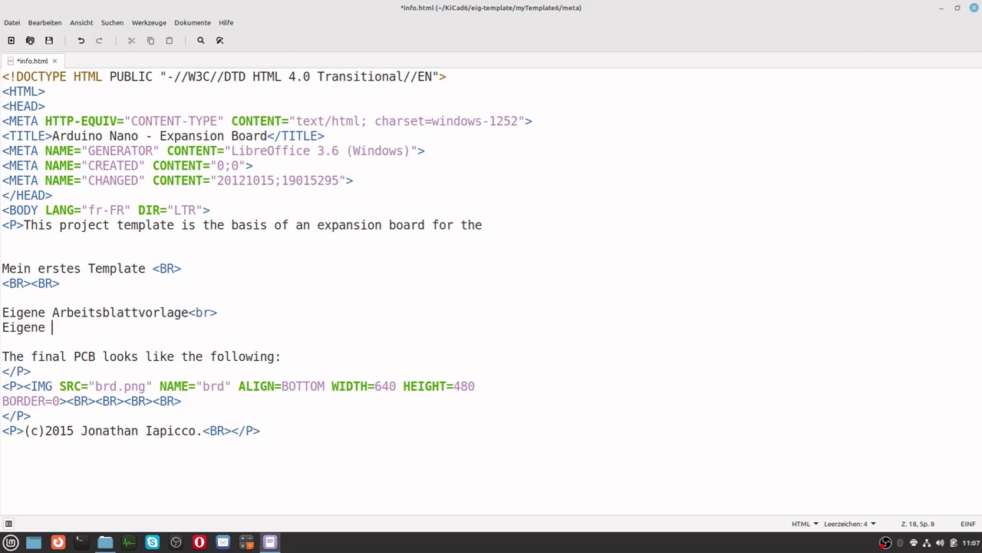
type("Netzklass")
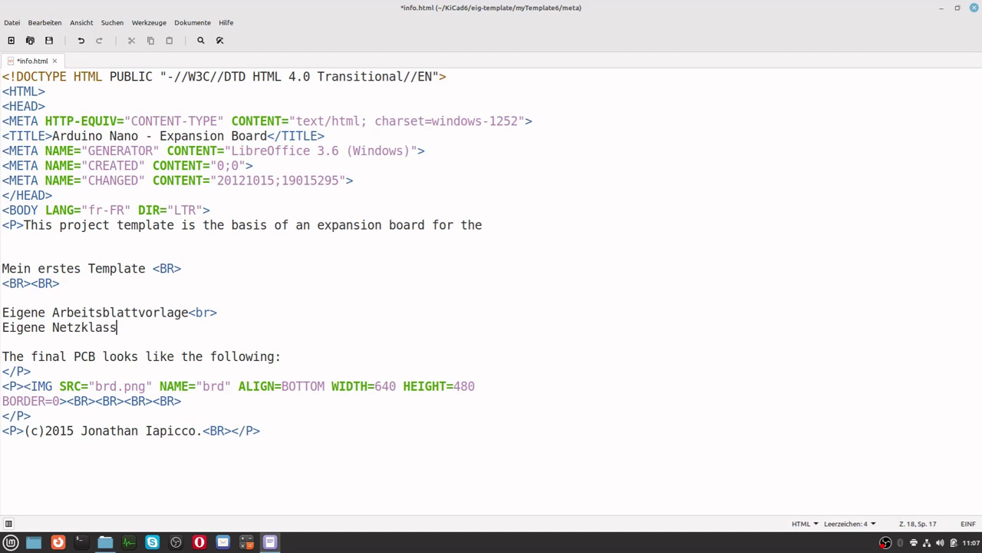
type("en<br>")
left_click_drag(292, 359, 246, 358)
left_click(353, 350)
left_click_drag(94, 386, 142, 393)
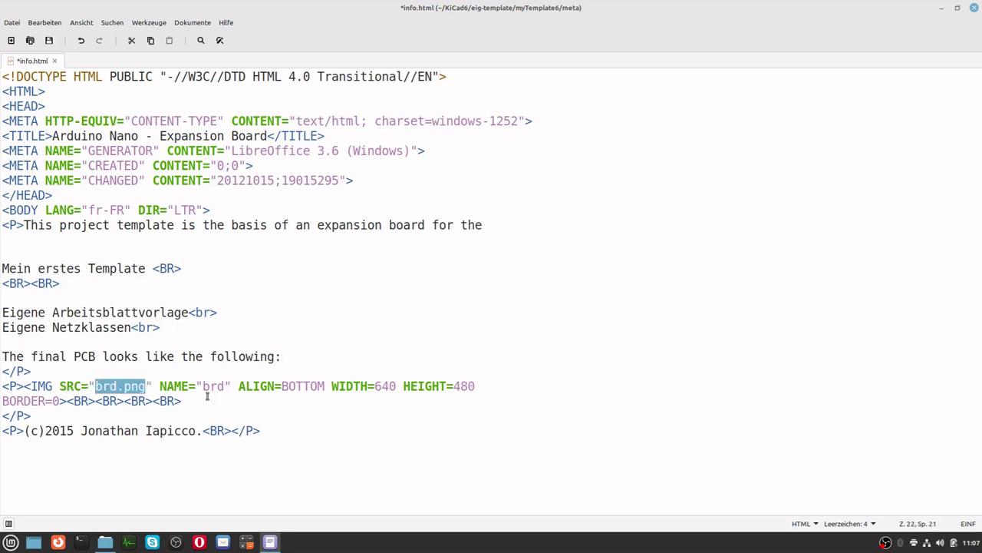
left_click(235, 404)
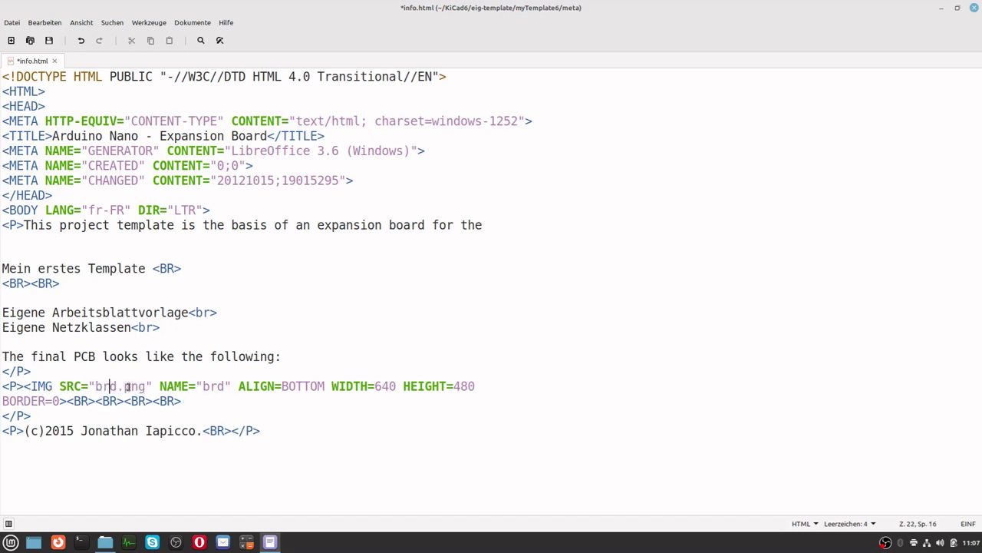
left_click_drag(144, 386, 119, 386)
left_click(127, 416)
Set the copyright notice's year to 2022 with the new author's name, and save and close info.html
left_click_drag(59, 432, 202, 431)
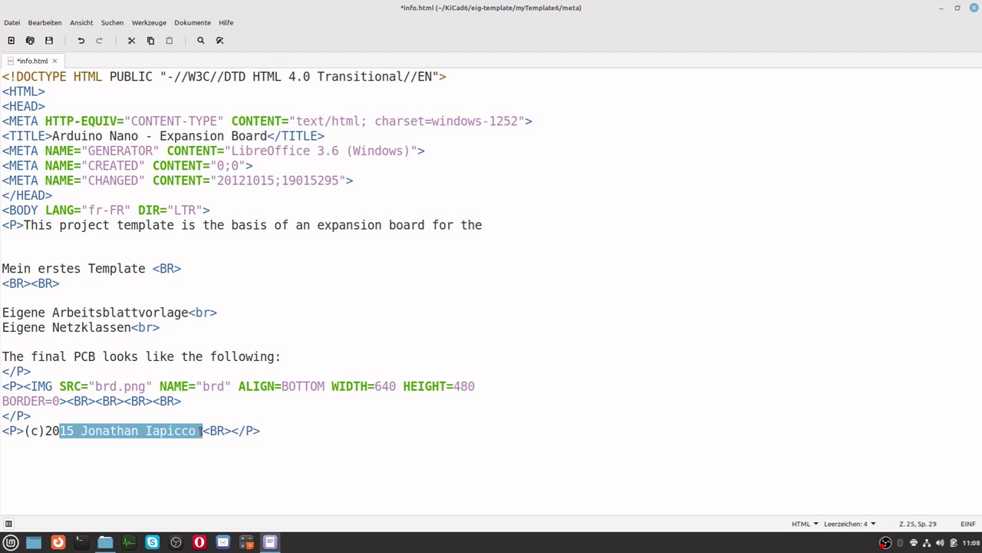
type("22 Toom")
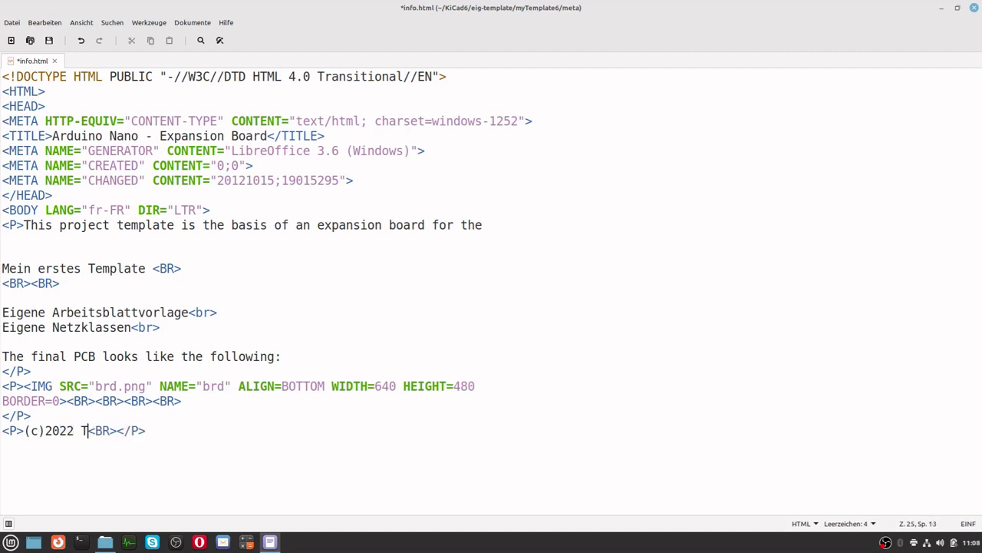
key("BackSpace")
key("BackSpace")
type("m ")
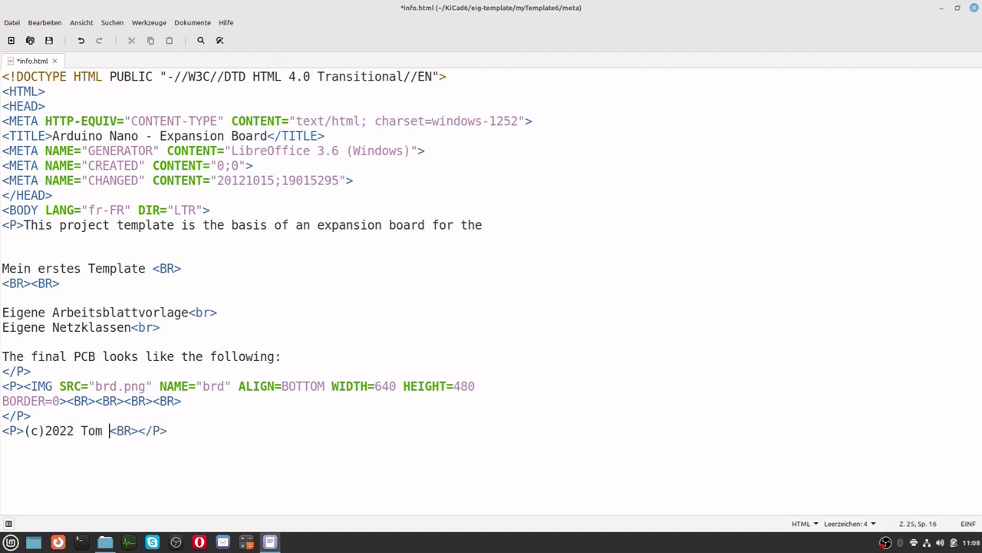
type("Gem")
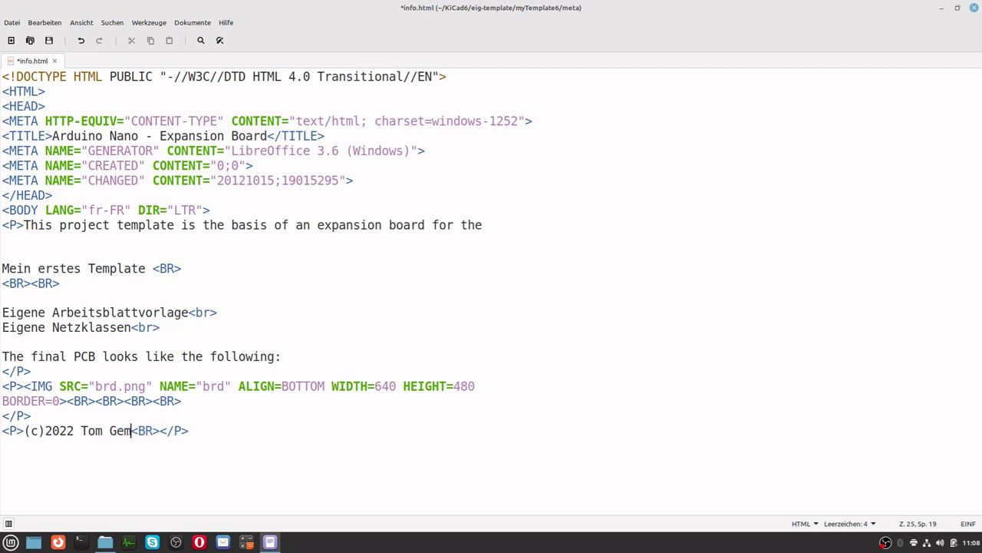
left_click(235, 434)
left_click(49, 40)
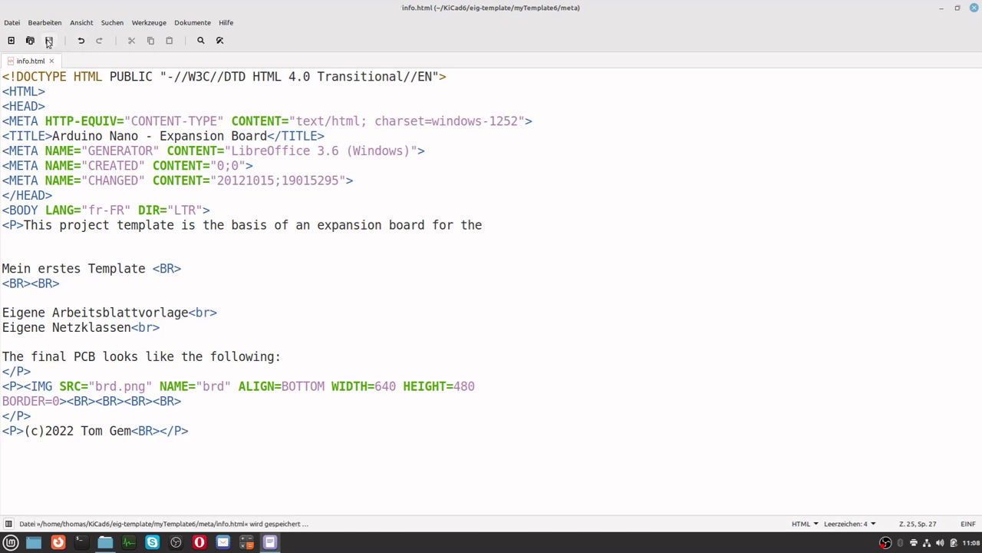
left_click(973, 9)
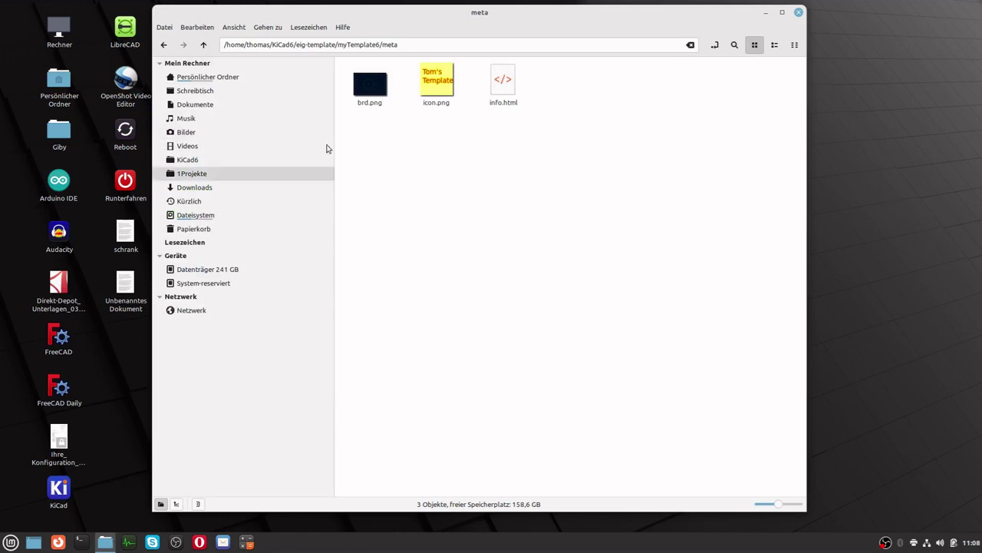
Delete the nested myTemplate6 and myTemplate6-backups folders from the myTemplate6 project folder and show the remaining files as a detailed list
left_click(204, 45)
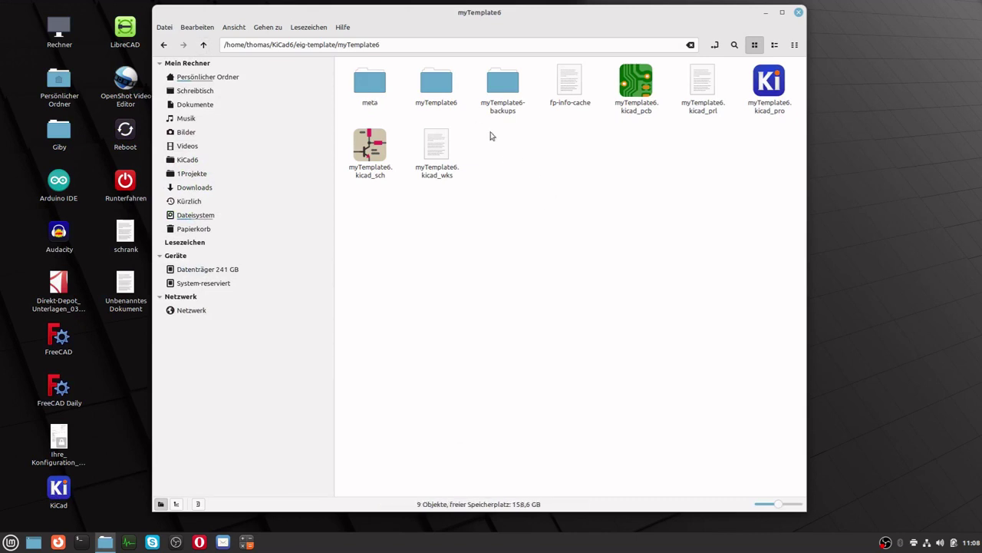
left_click(433, 84)
double_click(433, 85)
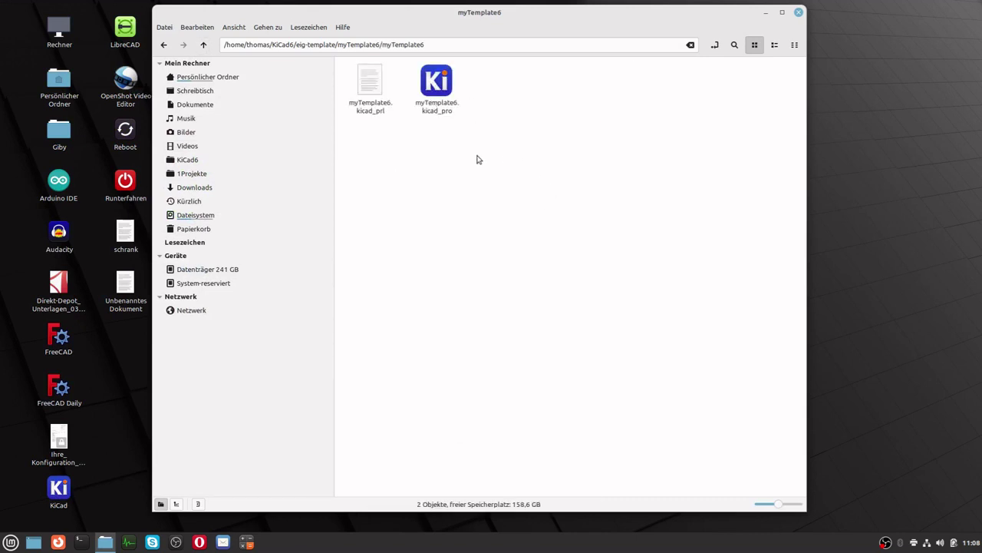
left_click(203, 45)
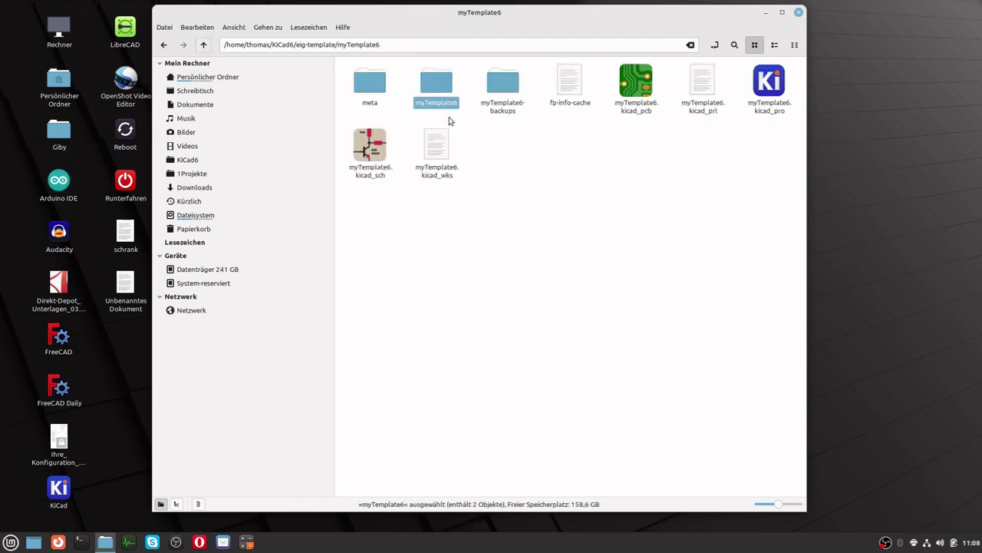
left_click(501, 90, "ctrl")
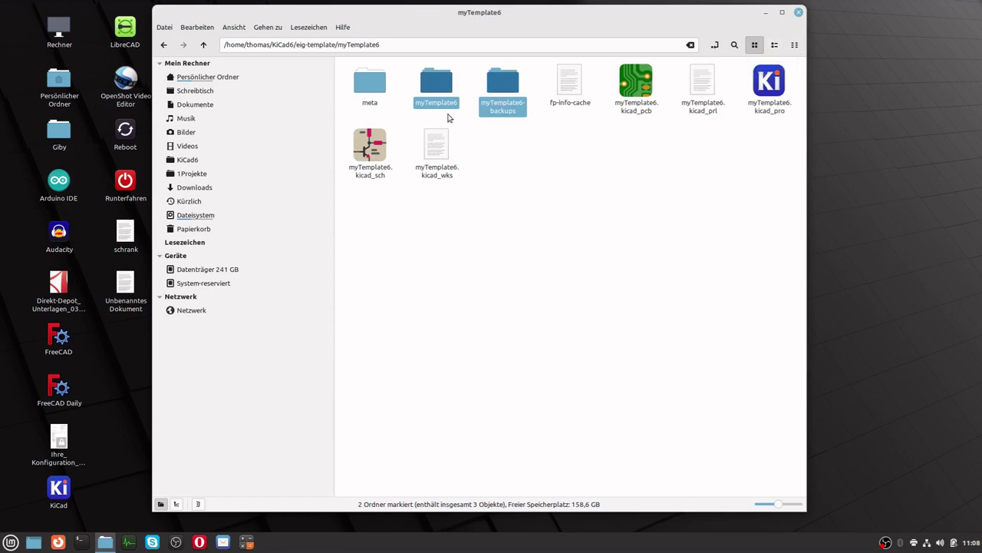
key("Delete")
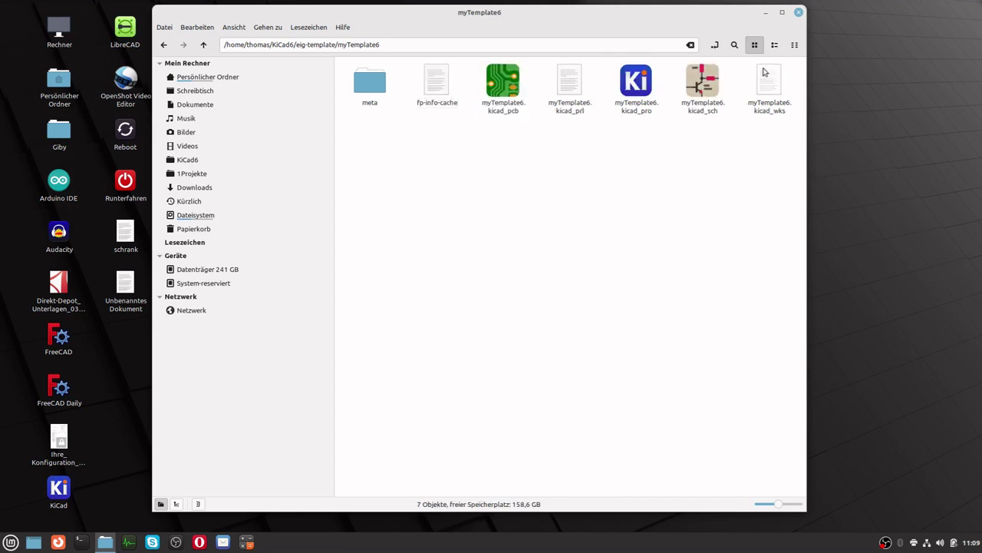
left_click(776, 45)
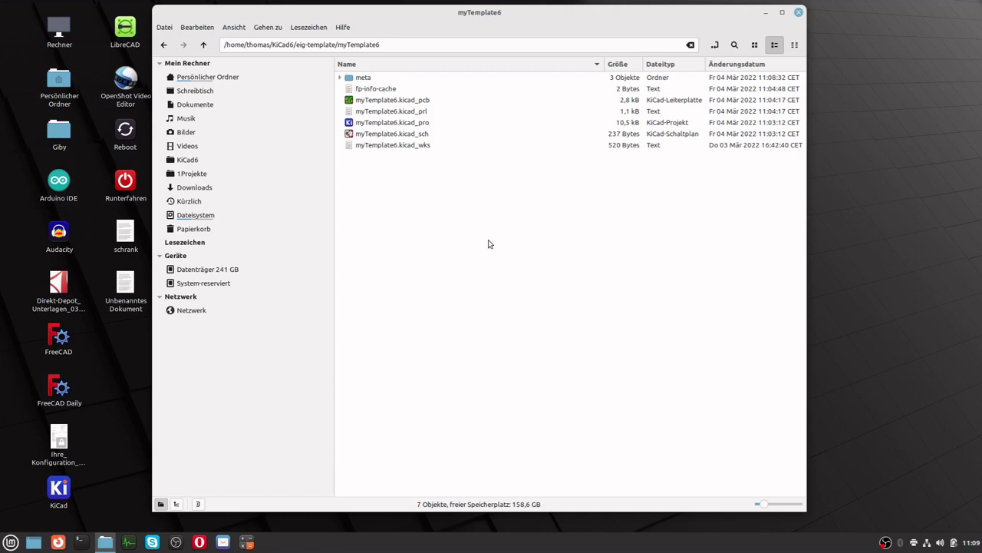
Close the file manager and start KiCad from the desktop
left_click(798, 13)
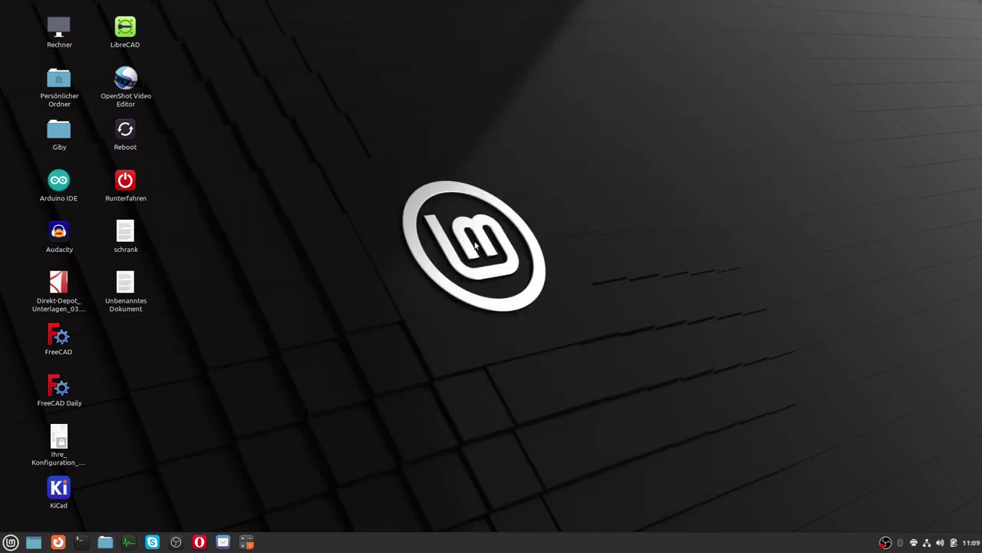
left_click(63, 485)
double_click(63, 491)
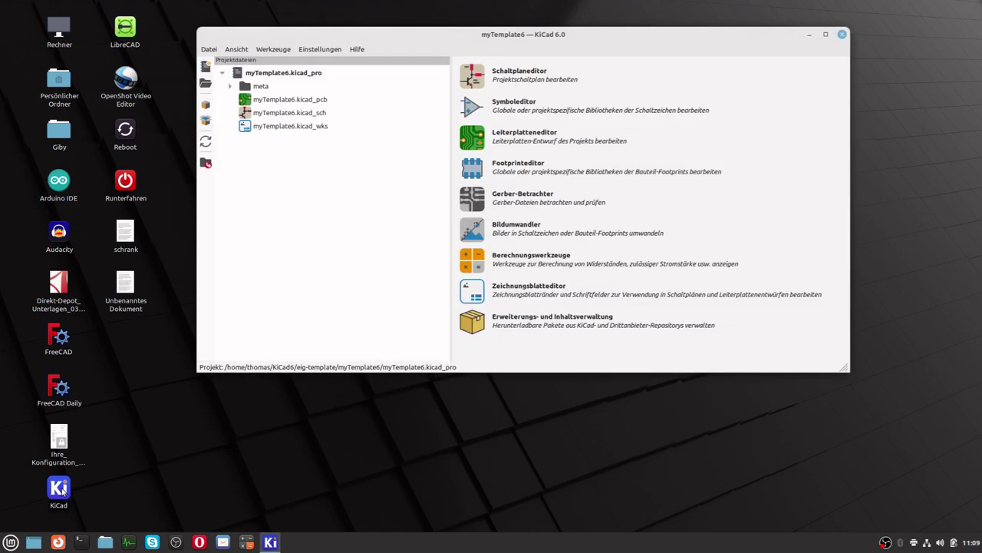
Check the user templates and their folder path in the new-project-from-template selection, then cancel it
left_click(209, 49)
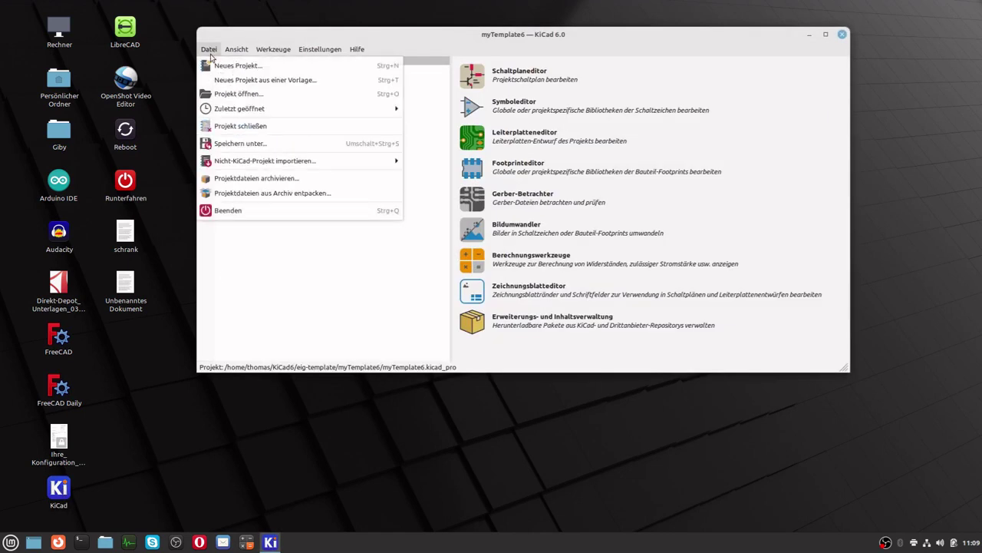
left_click(227, 80)
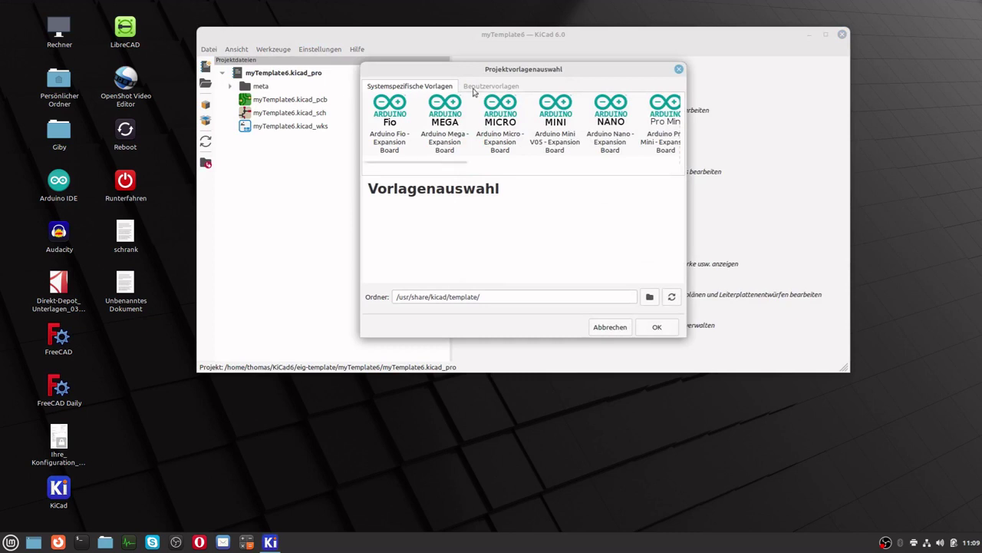
left_click(475, 89)
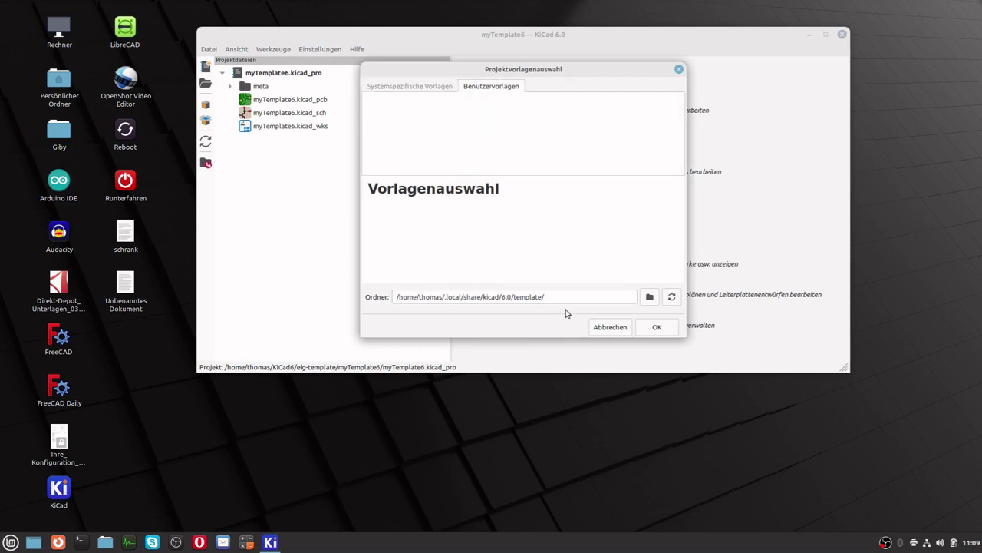
left_click_drag(566, 297, 386, 297)
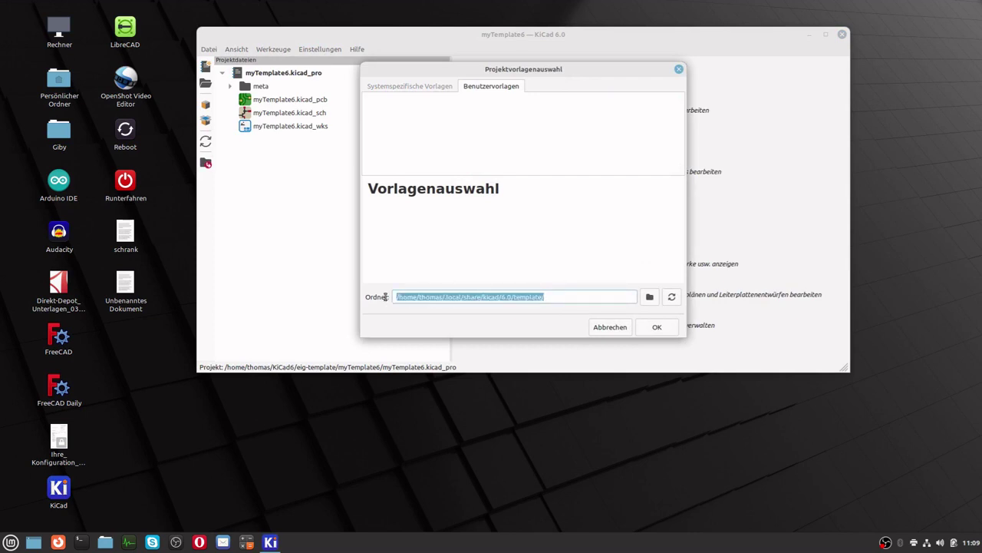
left_click(449, 300)
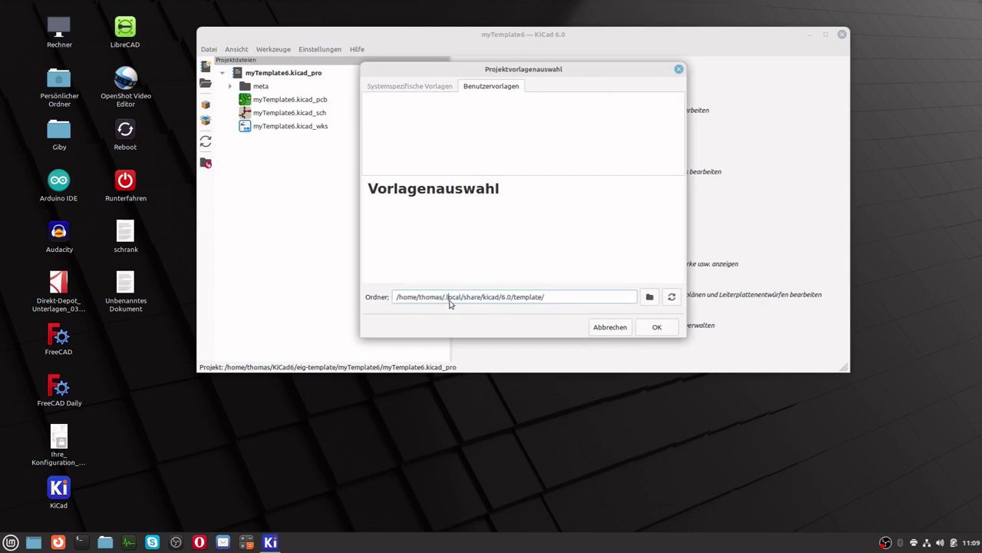
left_click(609, 327)
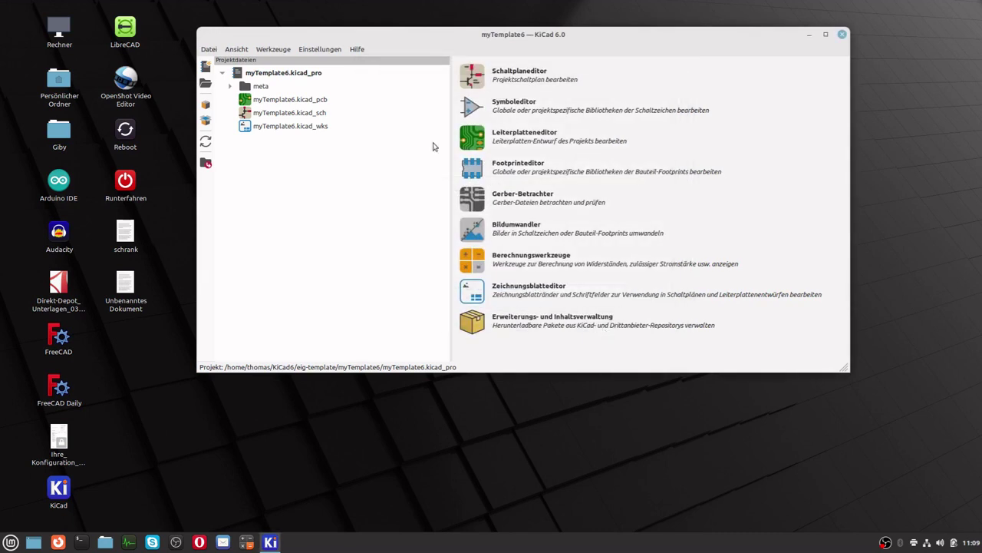
Open the path configuration, enlarge it to show all variables, and copy the path of KICAD_USER_TEMPLATE_DIR
left_click(333, 50)
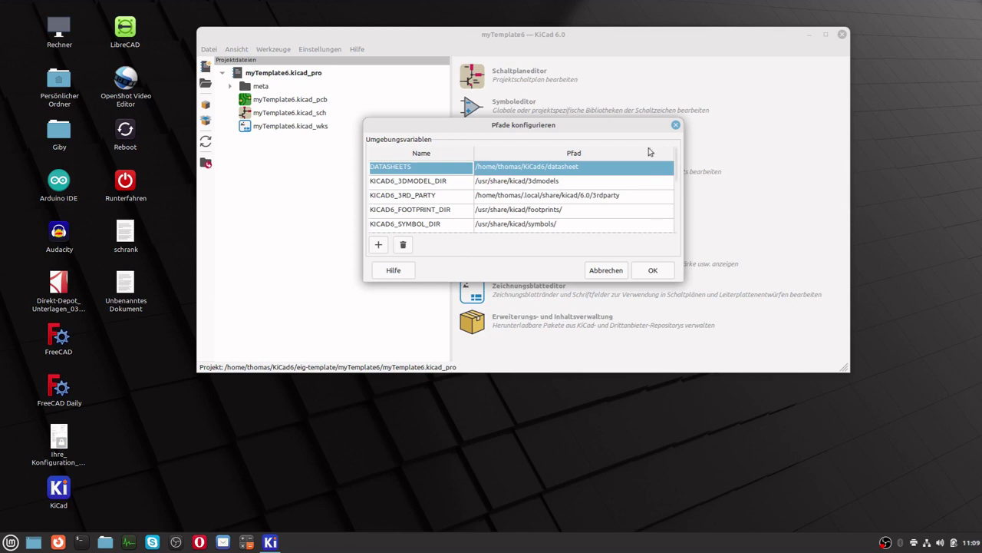
left_click_drag(615, 125, 470, 33)
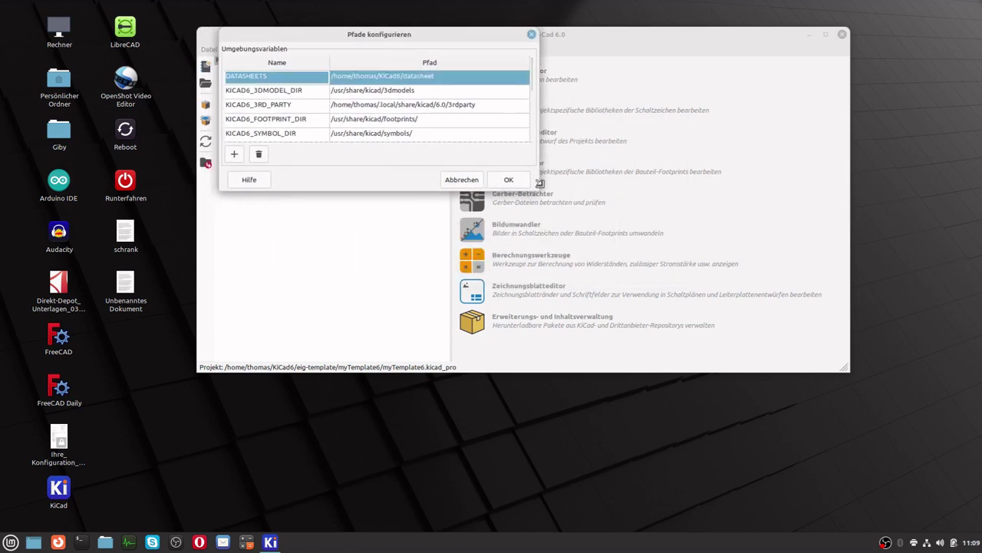
left_click_drag(538, 189, 766, 406)
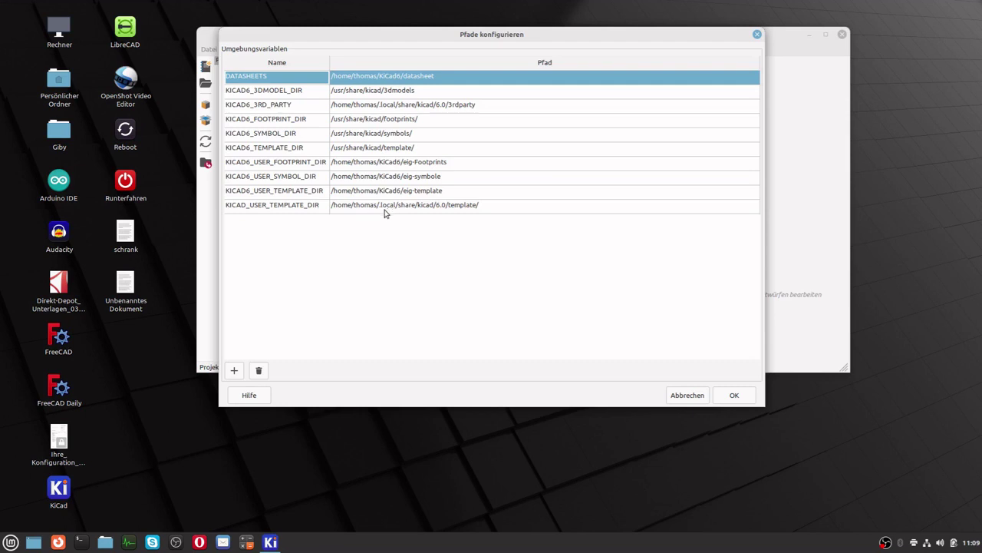
double_click(463, 207)
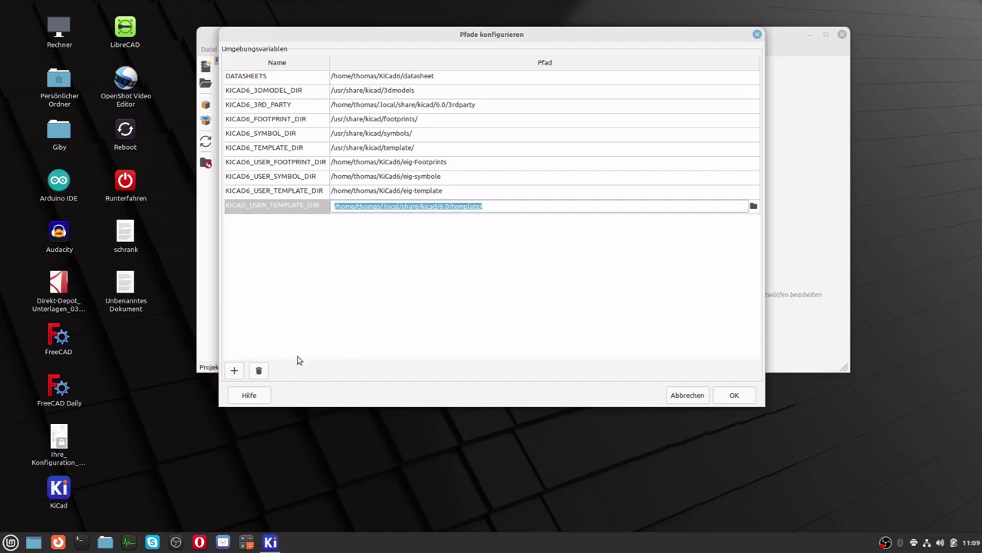
left_click_drag(509, 206, 338, 216)
left_click_drag(505, 205, 328, 203)
right_click(351, 207)
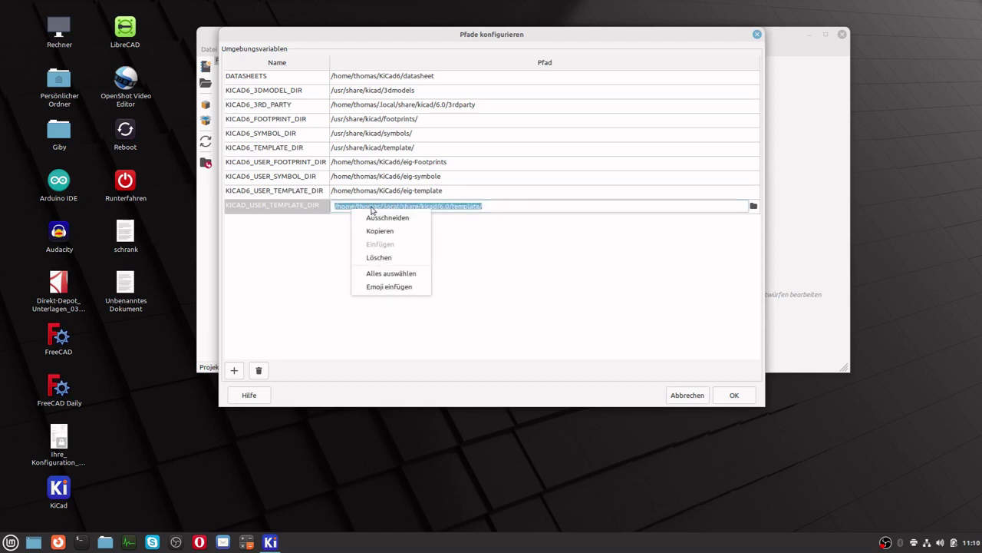
left_click(384, 229)
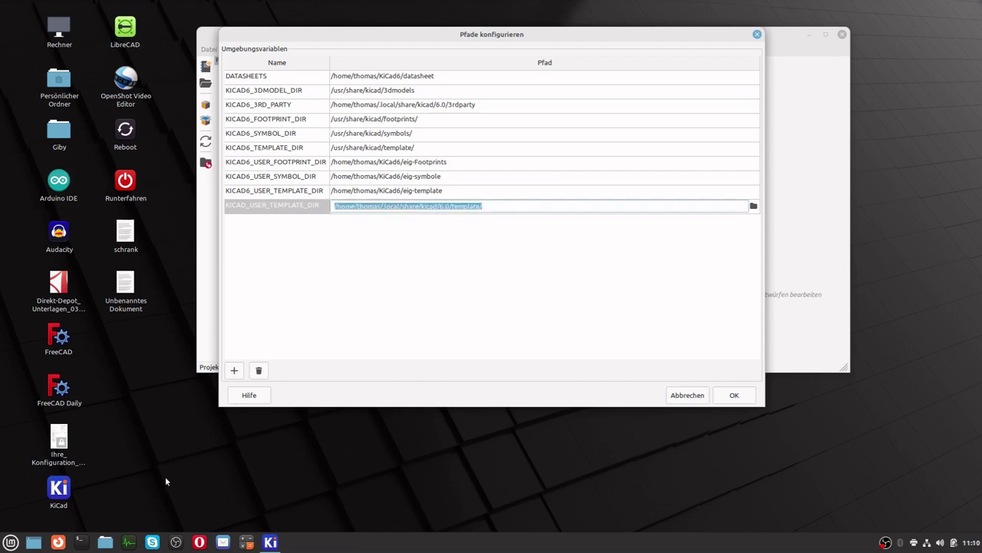
Open the file manager and go to the copied user template path ending in .local/share/kicad/6.0/template
left_click(105, 542)
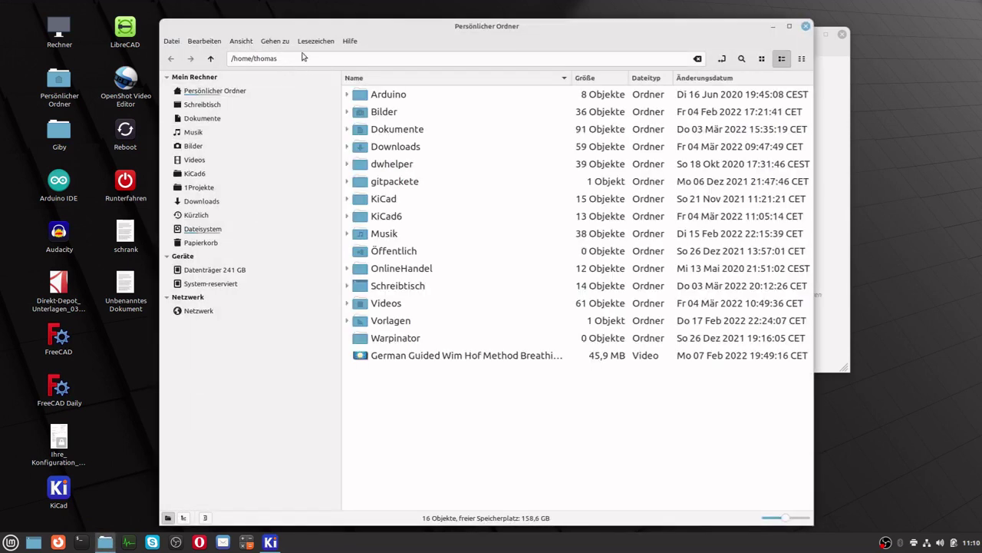
middle_click(264, 58)
double_click(298, 58)
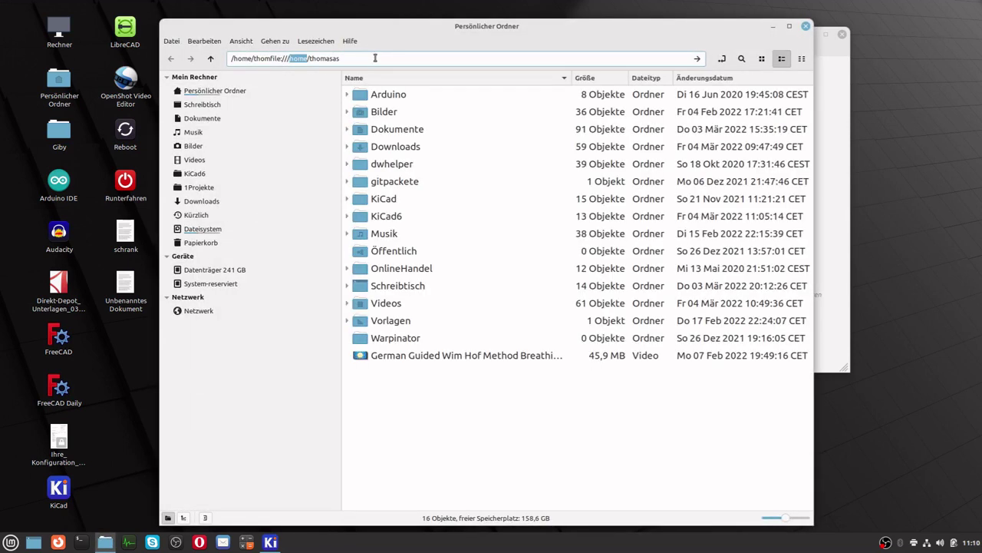
left_click_drag(375, 59, 211, 57)
key("ctrl+v")
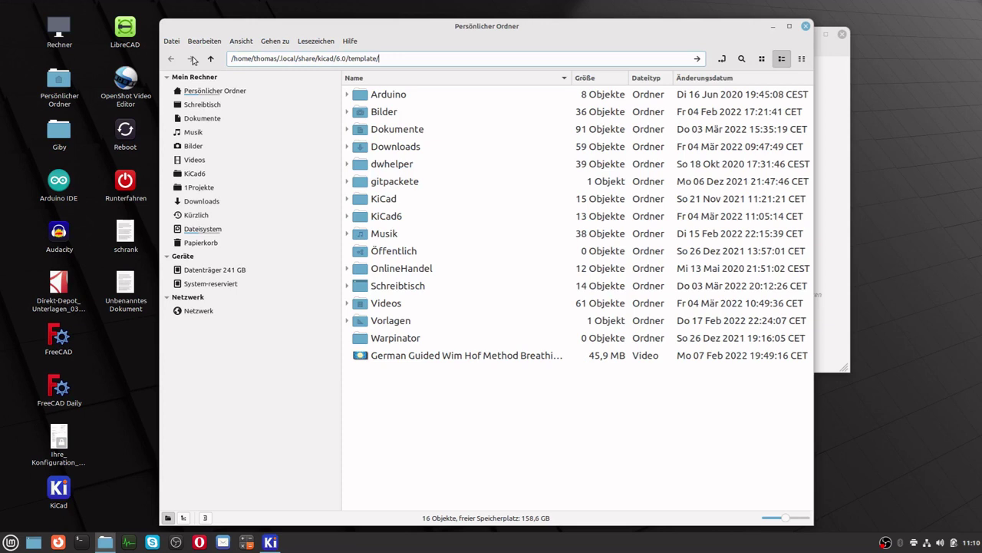
key("Return")
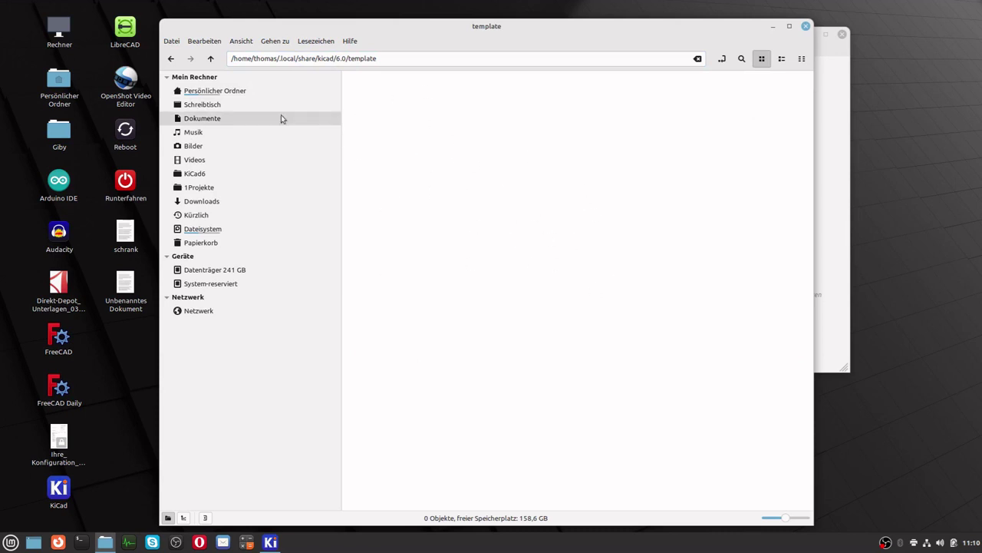
Examine the parent 6.0 folder and look into its footprints and projects subfolders
left_click(210, 59)
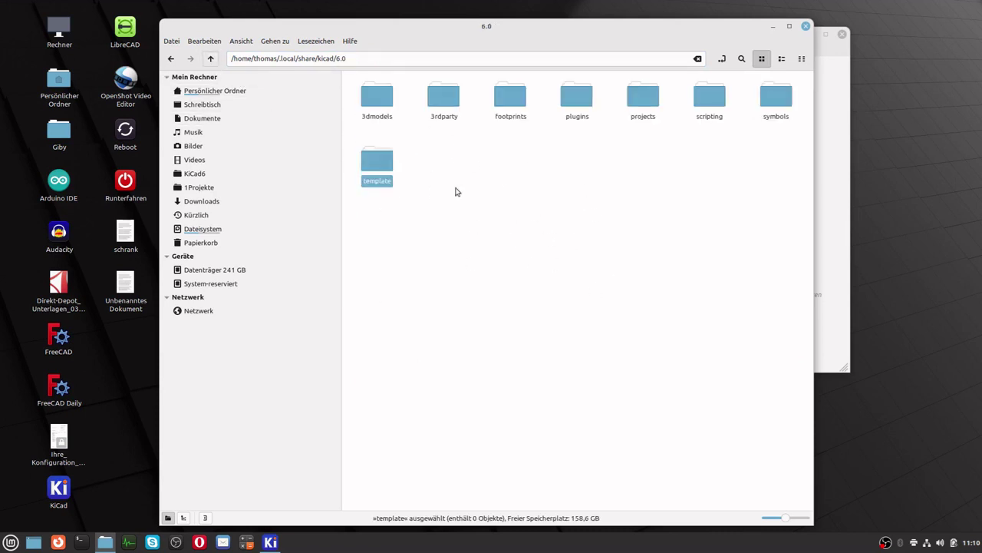
left_click(539, 239)
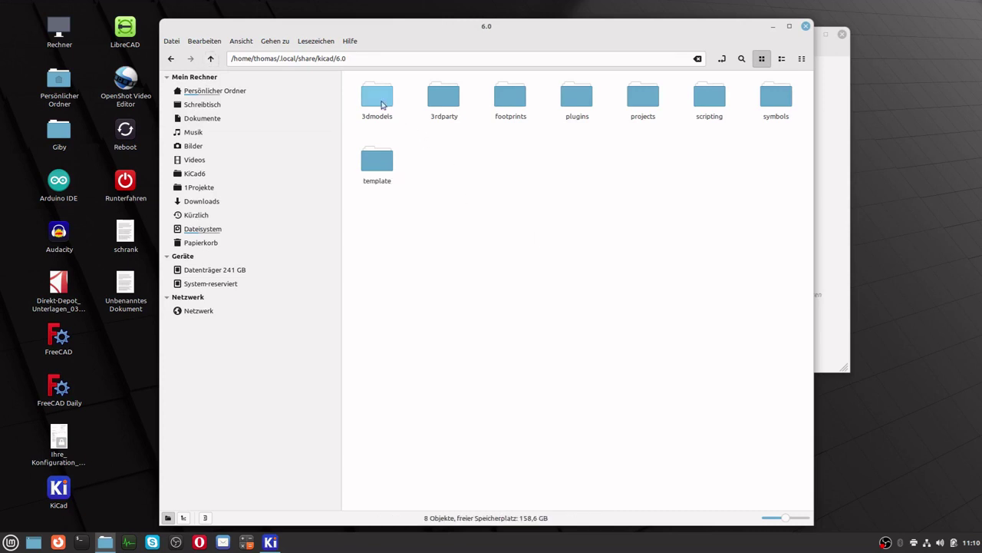
left_click(282, 60)
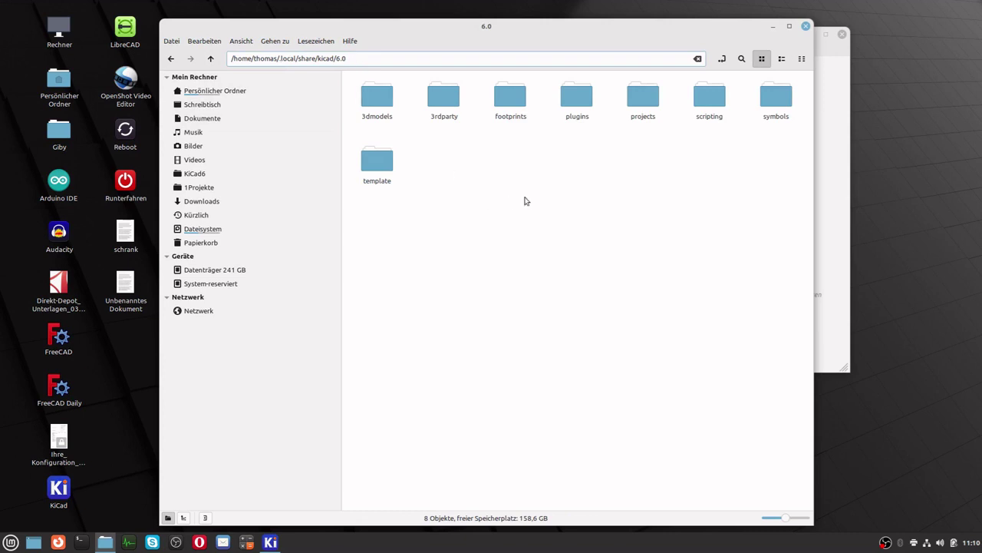
double_click(510, 98)
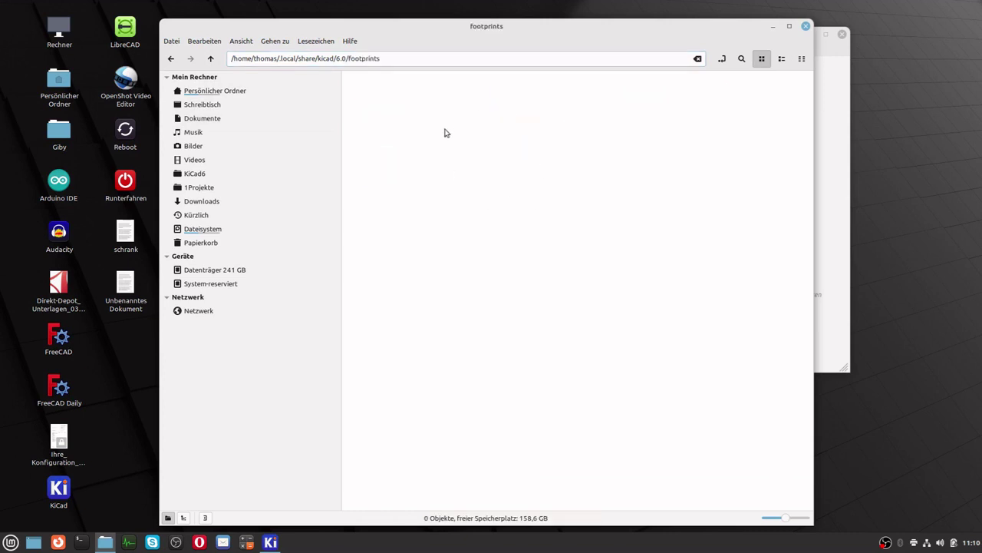
left_click(211, 59)
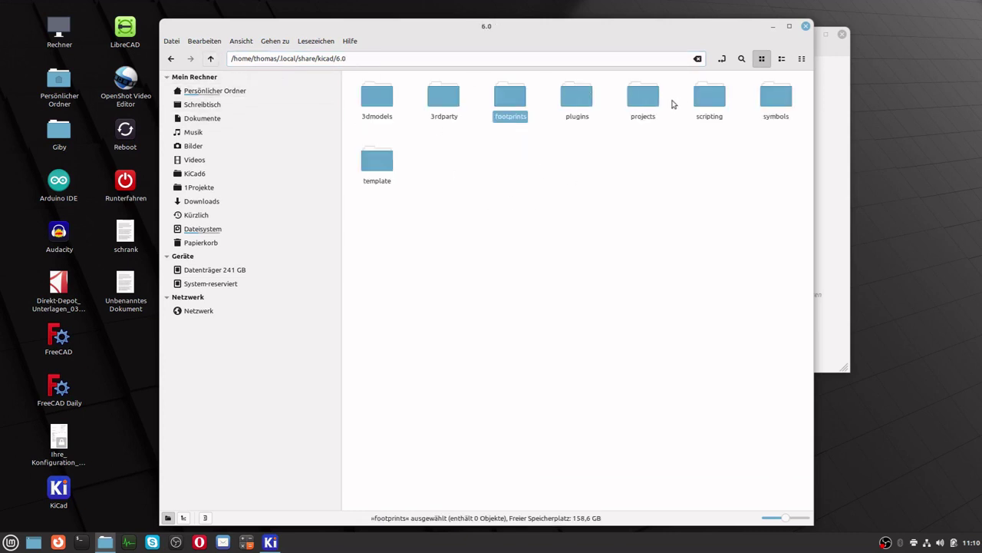
double_click(641, 96)
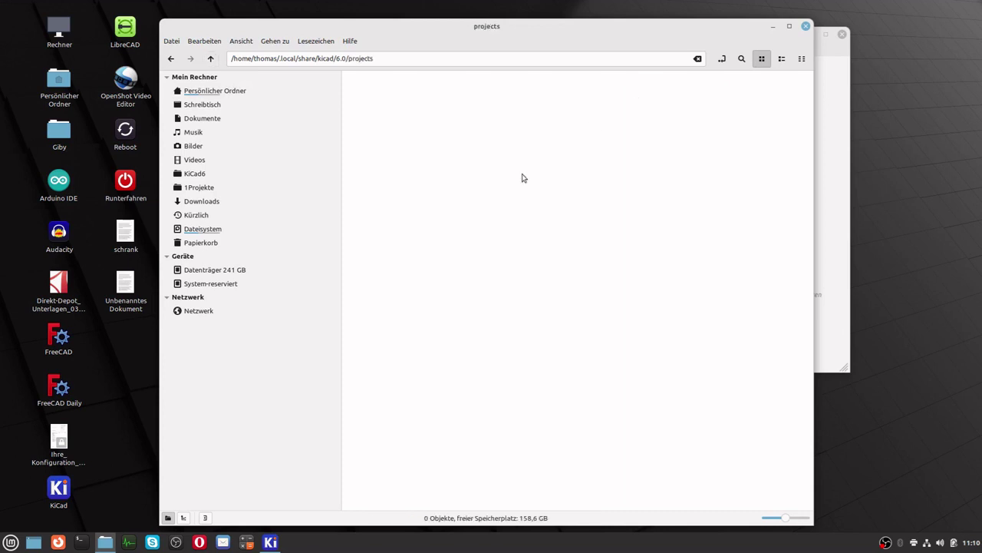
left_click(210, 58)
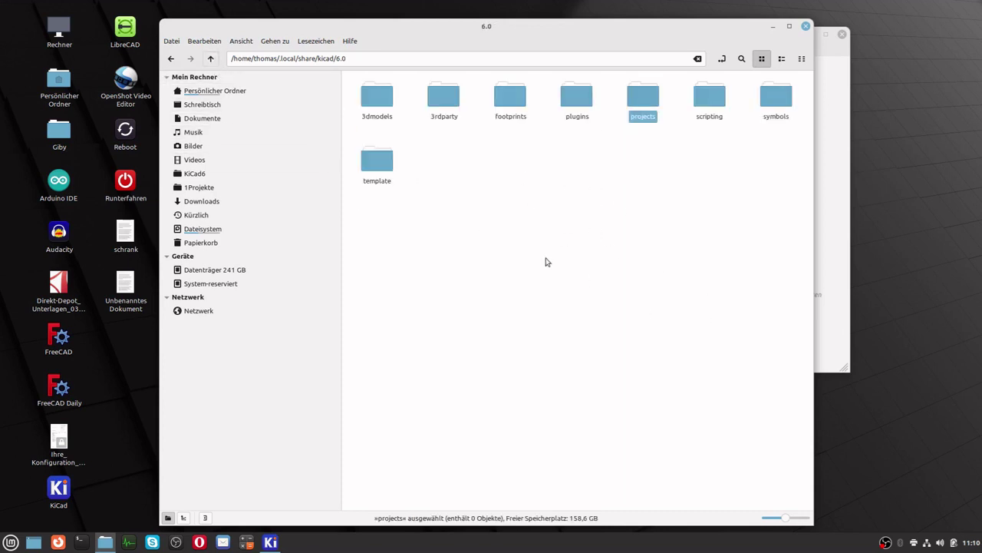
Compare the bookmarked KiCad6 folder with the hidden .local location of the 6.0 folder, then close the file manager
left_click(213, 176)
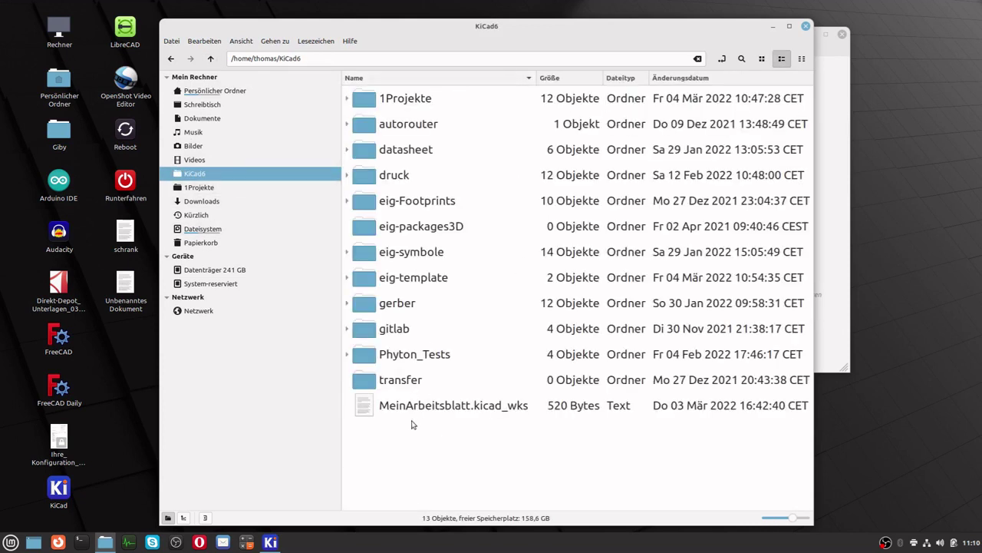
double_click(171, 59)
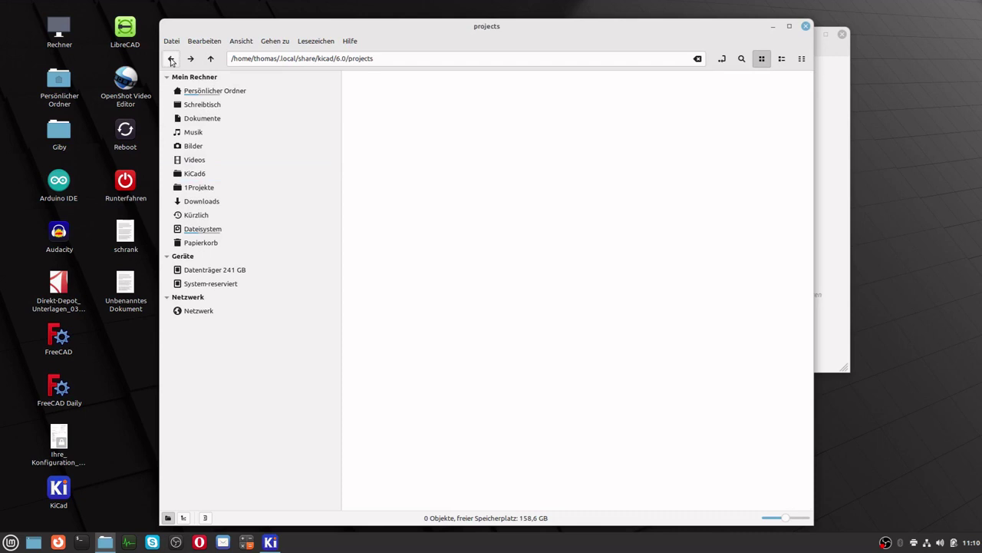
mouse_move(278, 62)
left_mouse_down()
mouse_move(302, 65)
mouse_move(294, 63)
left_mouse_up()
key("shift+End")
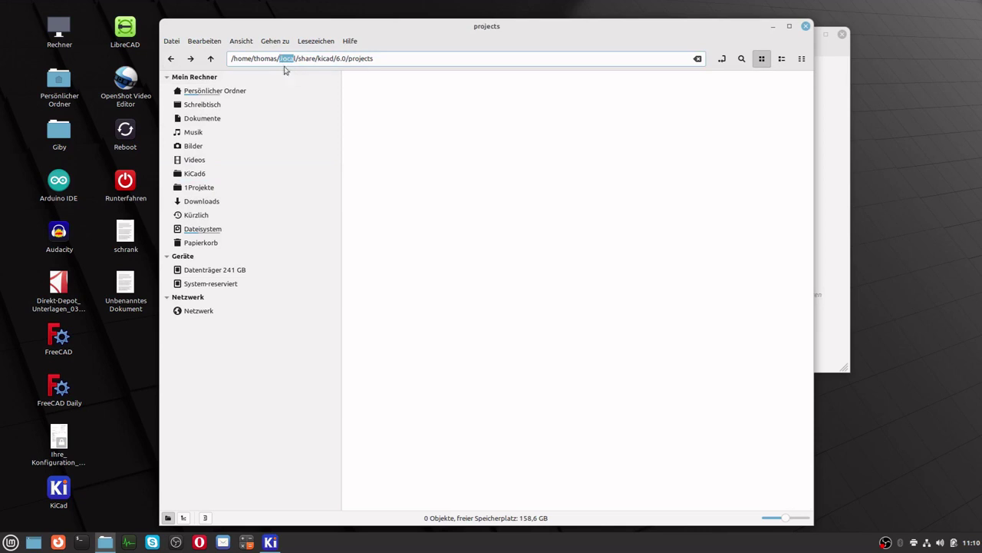
left_click(402, 59)
left_click(212, 61)
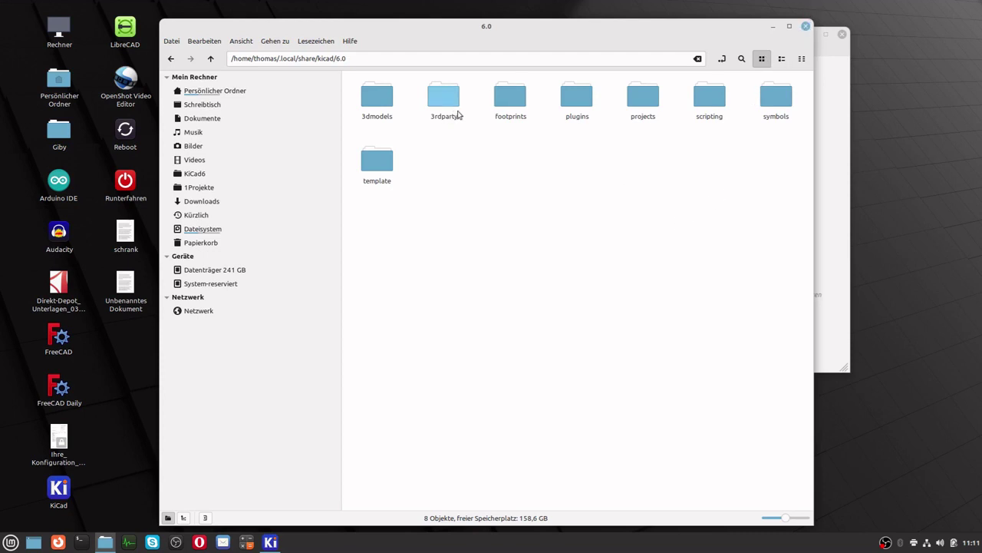
left_click(807, 27)
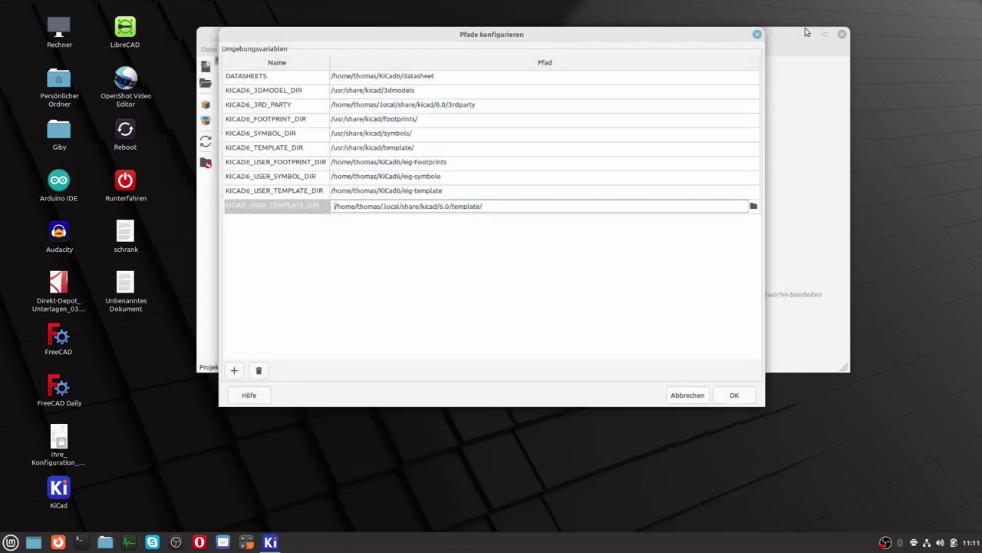
Set the KICAD_USER_TEMPLATE_DIR path to the eig-template folder inside KiCad6 and accept the path configuration
left_click(753, 205)
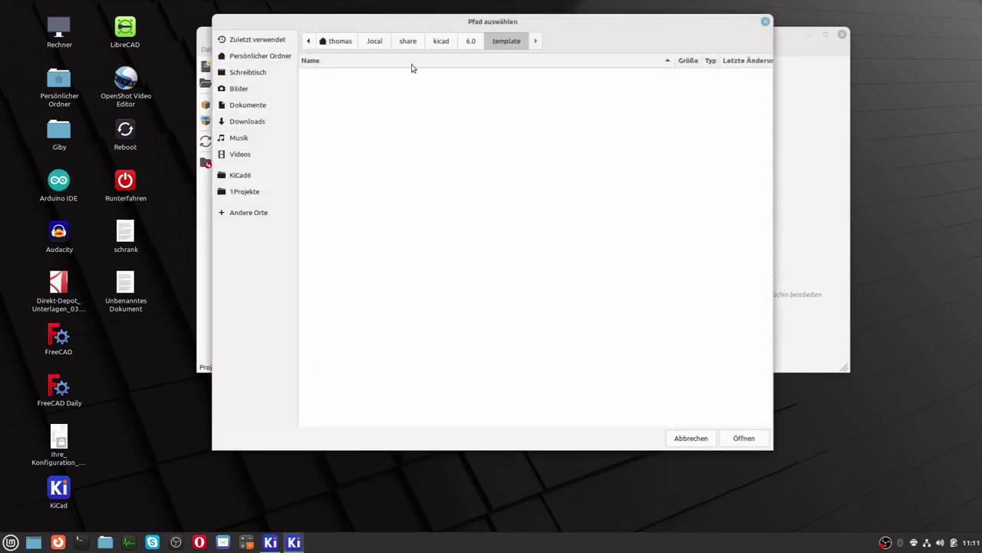
left_click(240, 175)
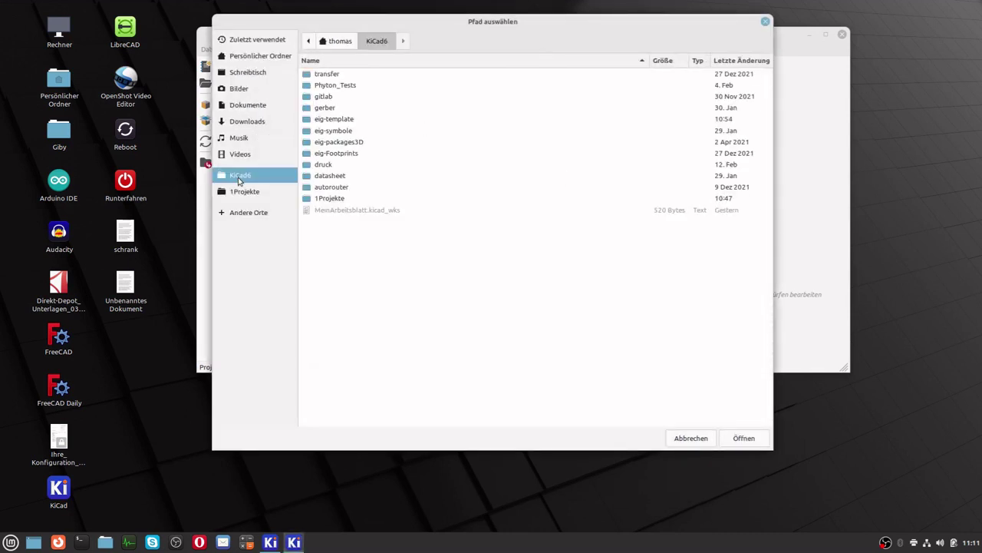
double_click(345, 123)
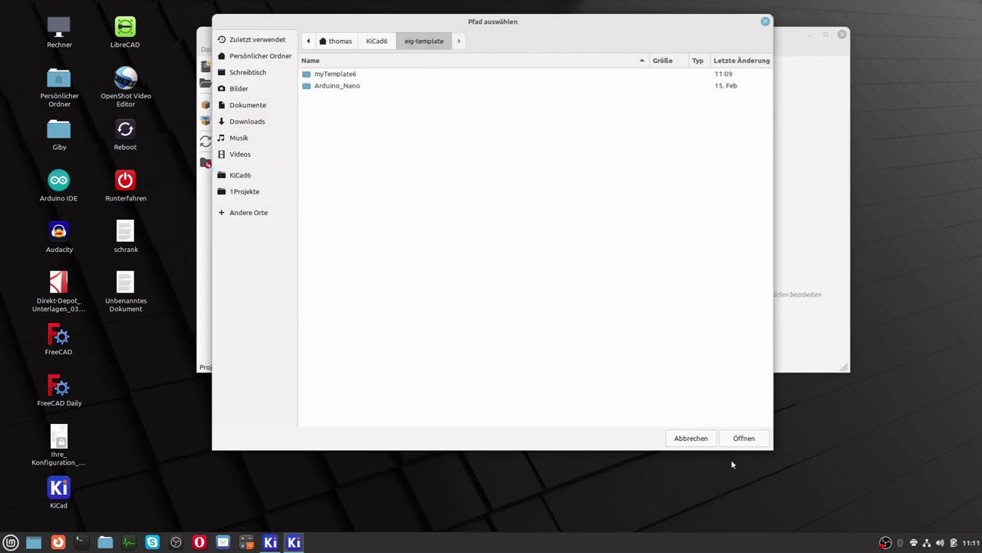
left_click(742, 438)
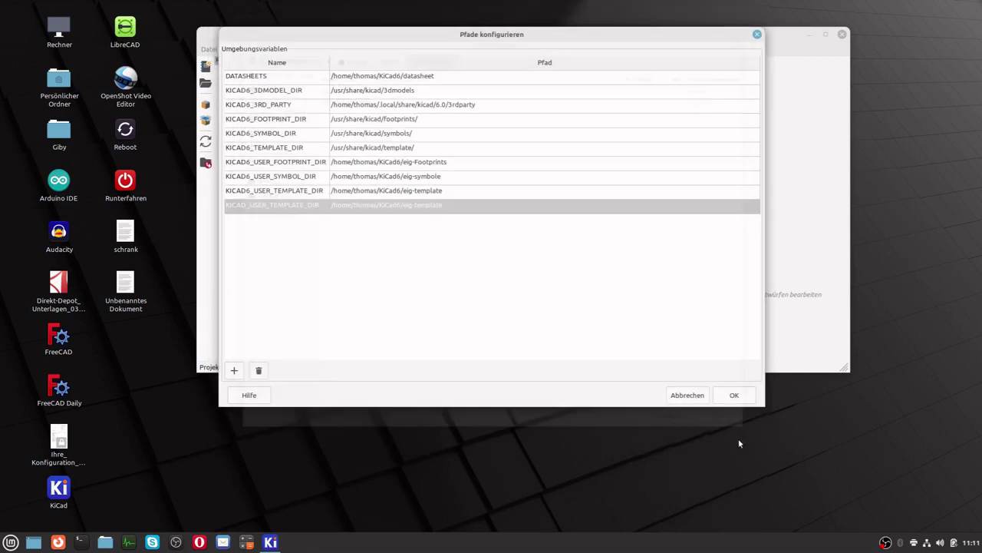
left_click(733, 394)
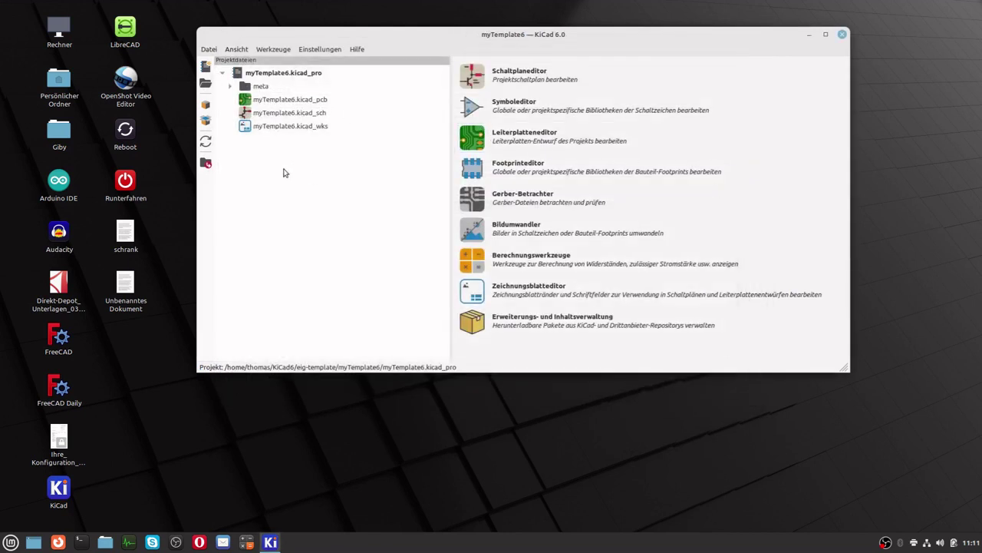
Start a new project from a template, select the yellow-icon user template, and enlarge the template selection to review its description and board preview
left_click(207, 49)
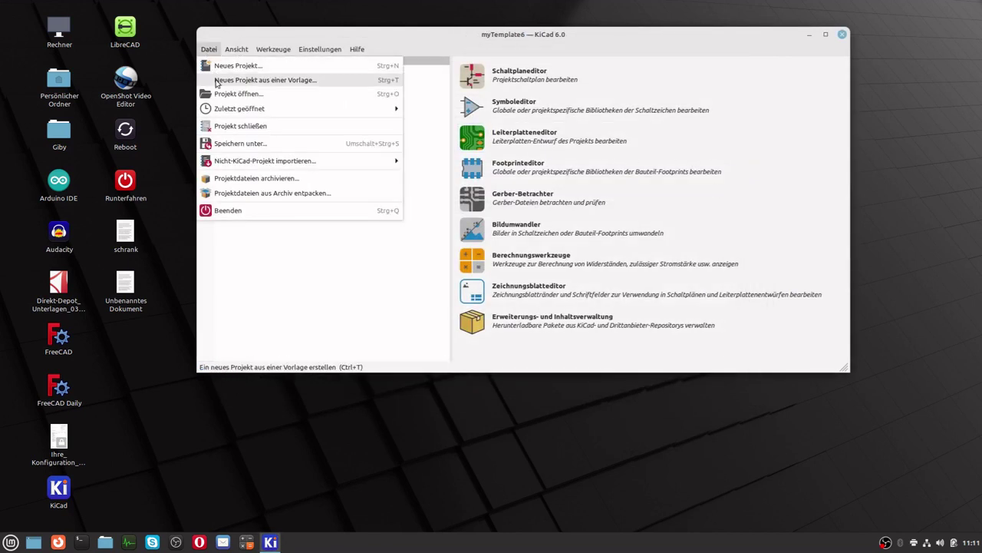
left_click(223, 79)
left_click(473, 90)
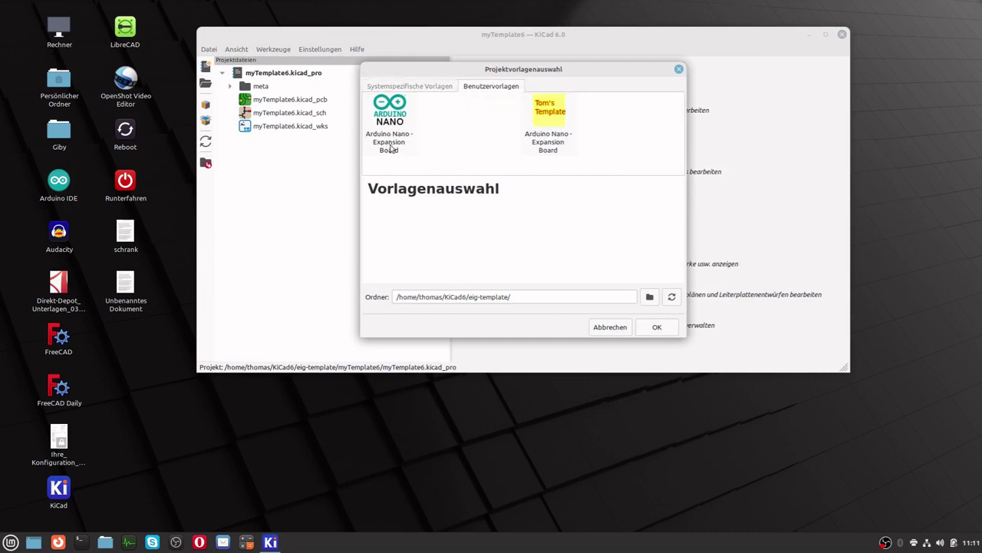
left_click(549, 116)
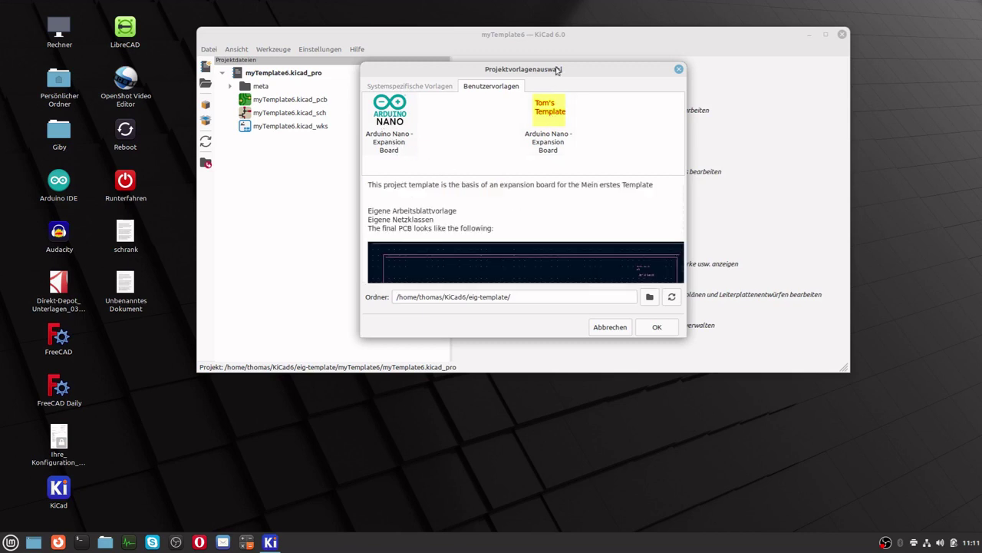
left_click_drag(558, 70, 435, 19)
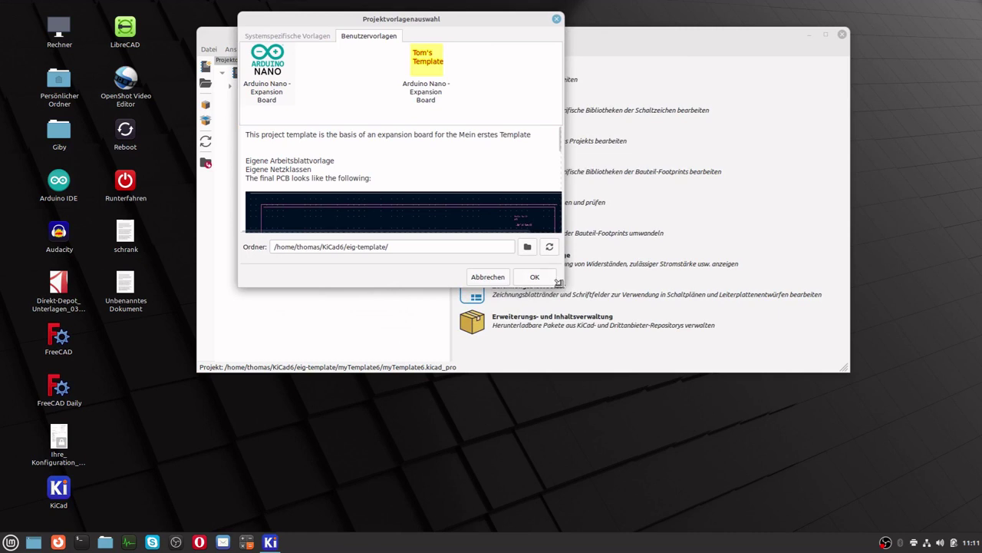
left_click_drag(559, 284, 828, 505)
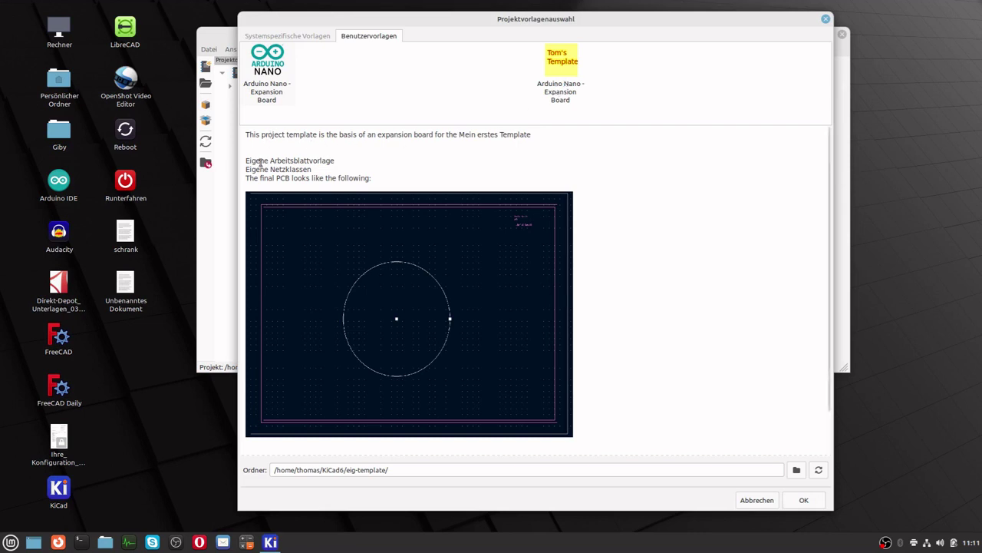
left_click_drag(256, 160, 370, 178)
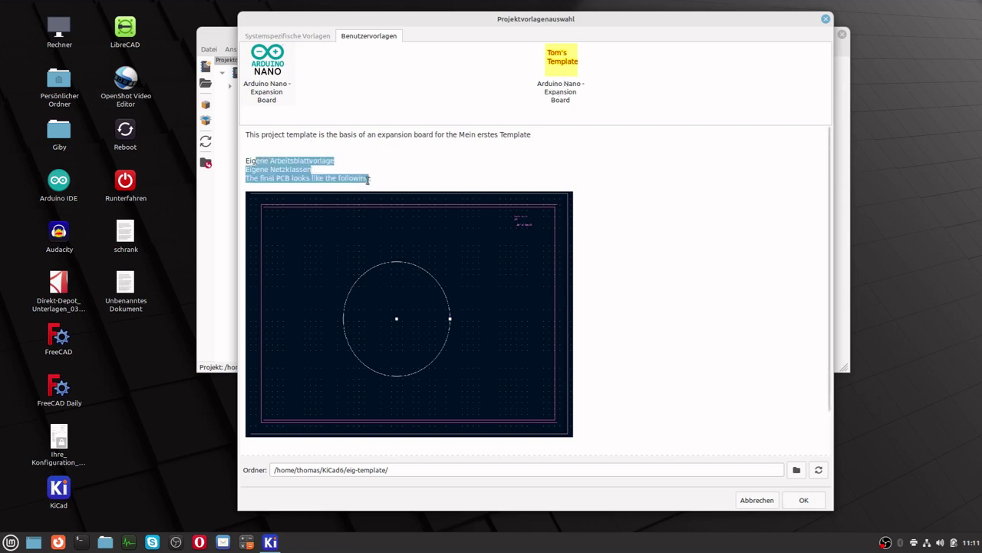
left_click(409, 187)
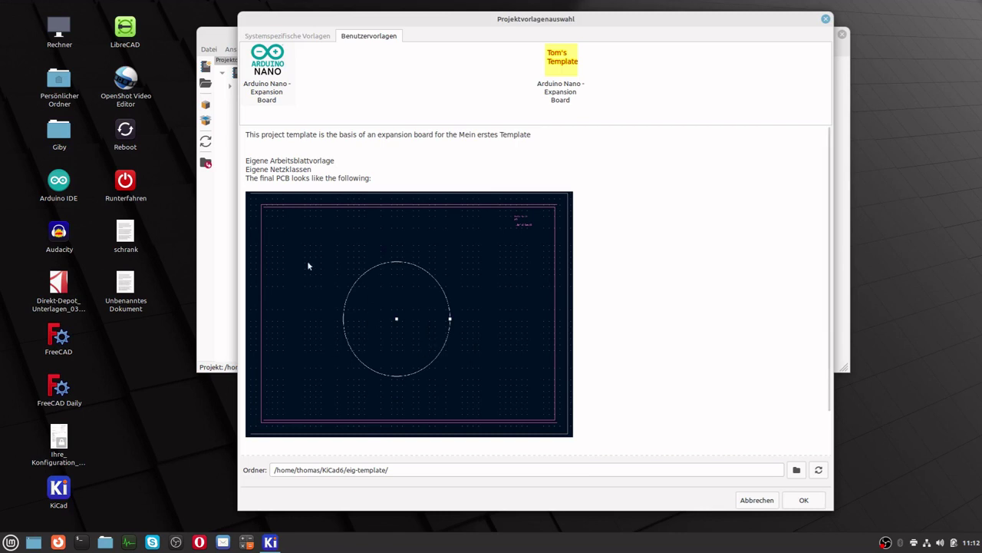
Create the project from the selected template as TestMitNeuemTemplate in the KiCad6/1Projekte folder
left_click(798, 501)
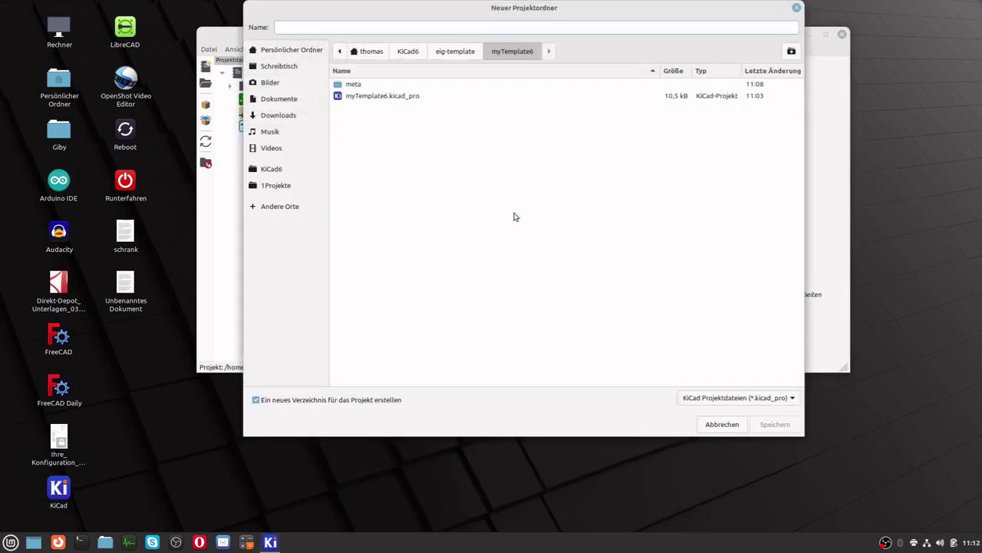
left_click(406, 53)
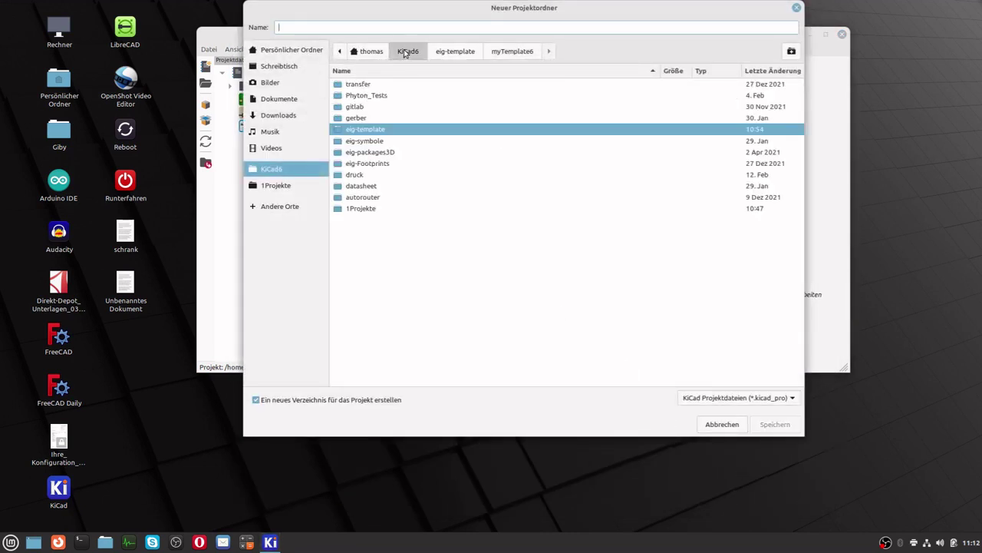
double_click(361, 209)
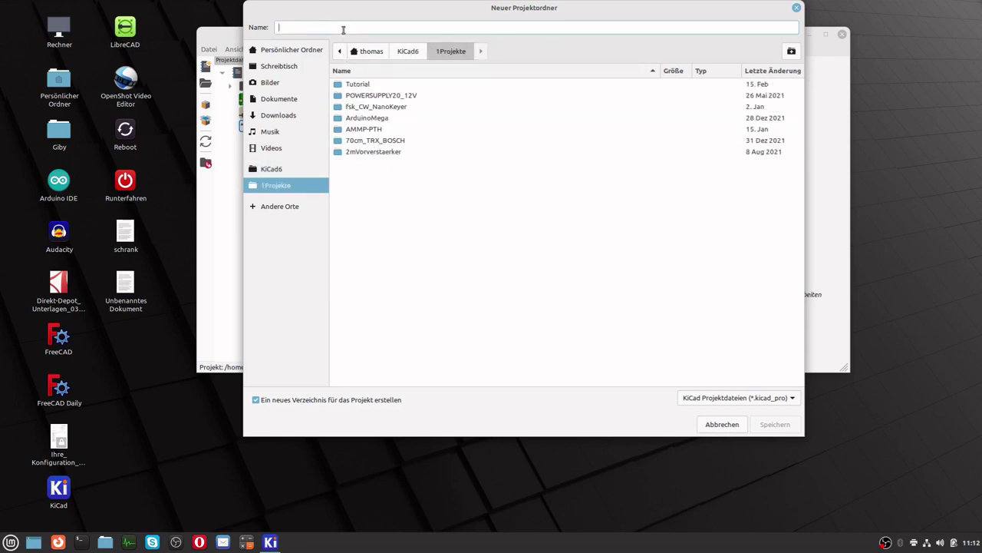
type("TestMitNeuemTemplate")
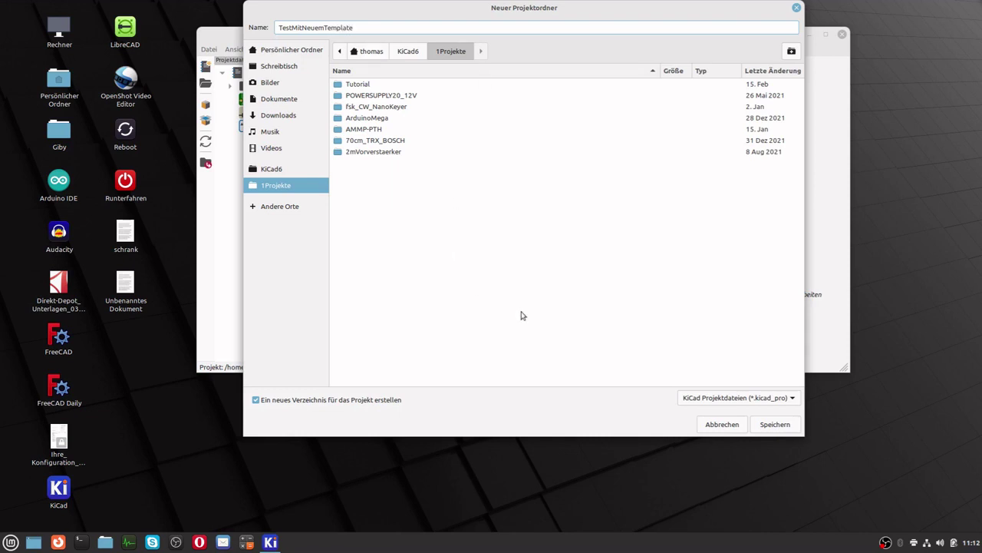
left_click(793, 426)
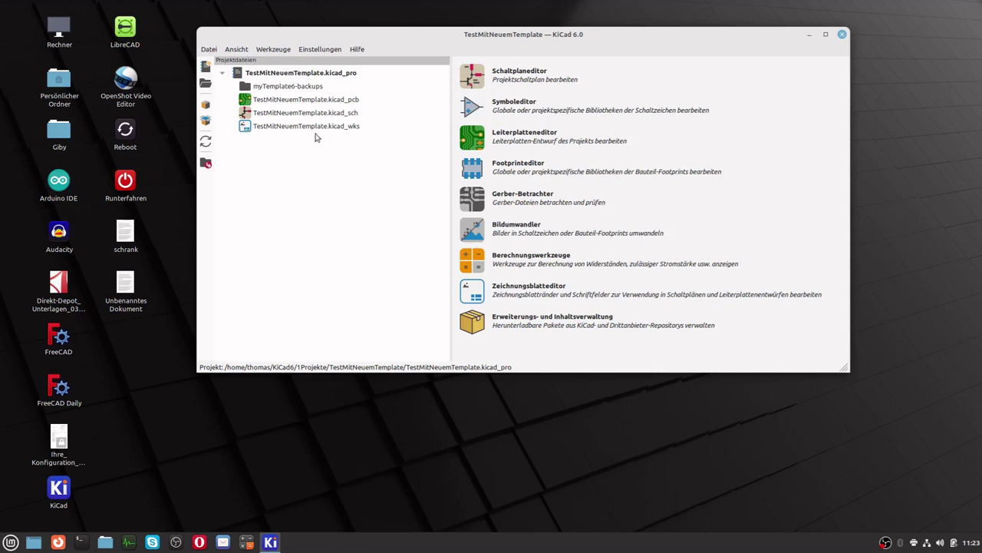
Open the project's schematic, review the details of the drawing sheet notice, and dismiss it without saving the log
left_click(471, 76)
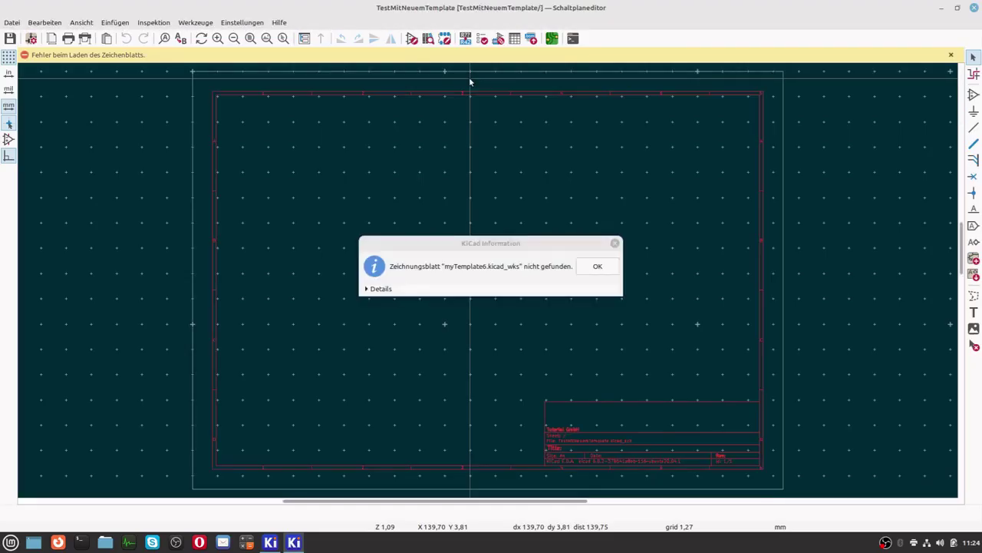
left_click(391, 289)
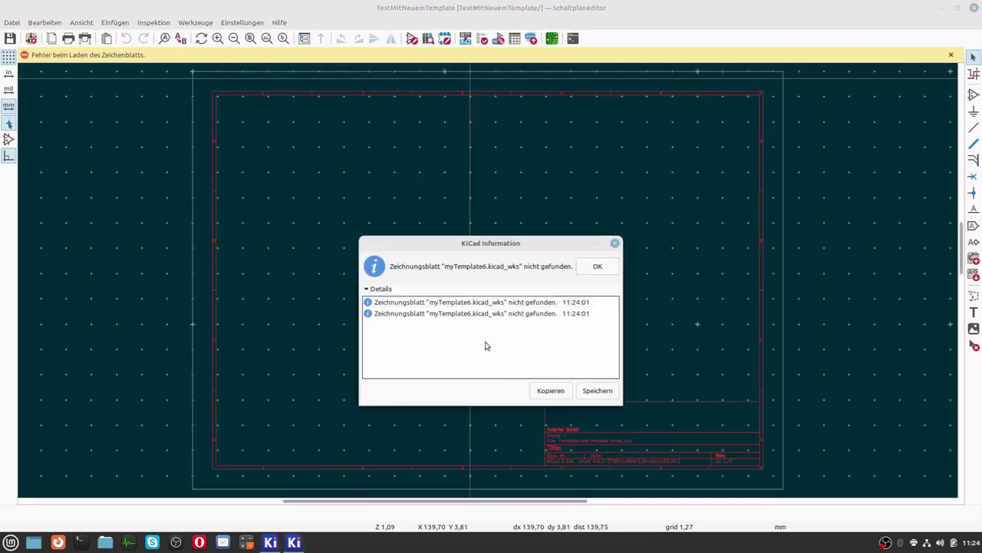
left_click(433, 314)
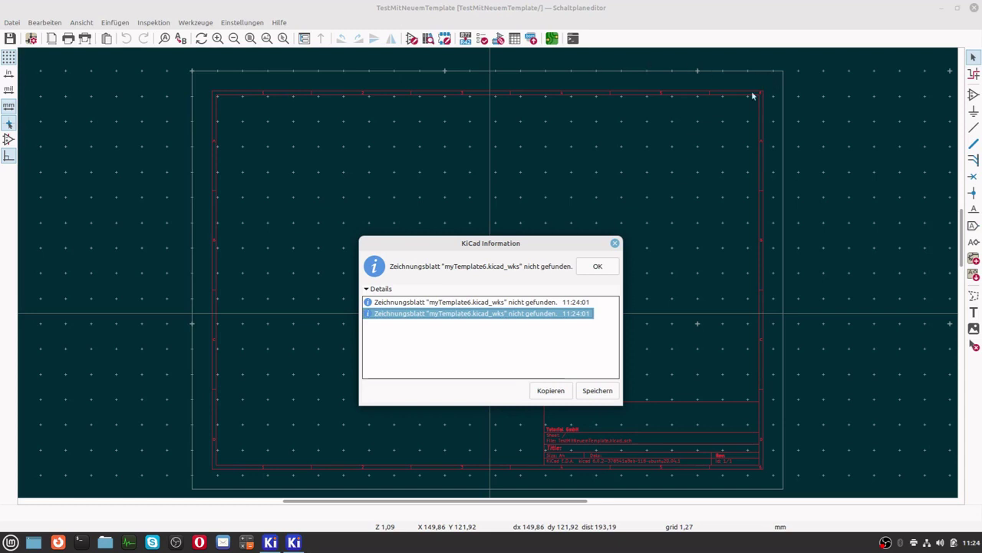
left_click(611, 393)
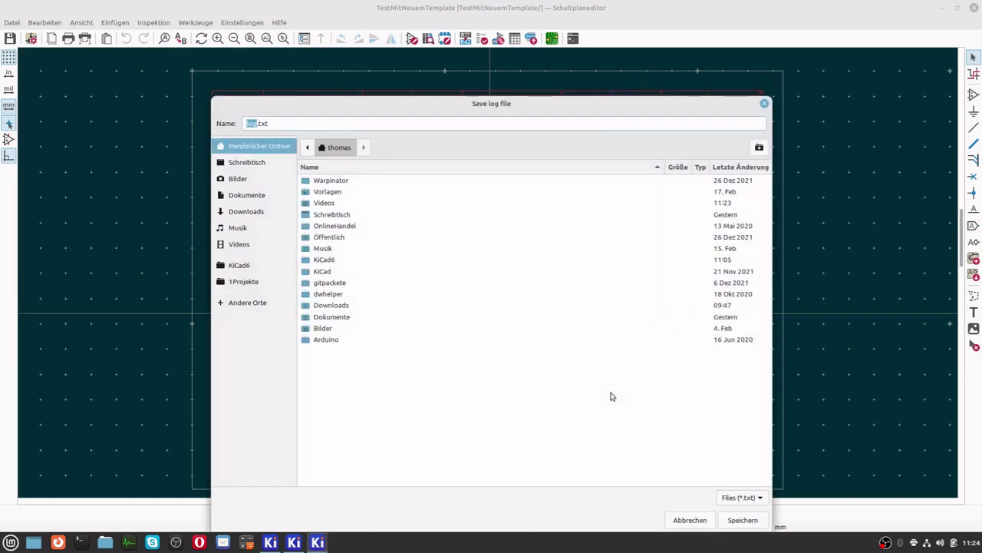
left_click(700, 524)
left_click(612, 265)
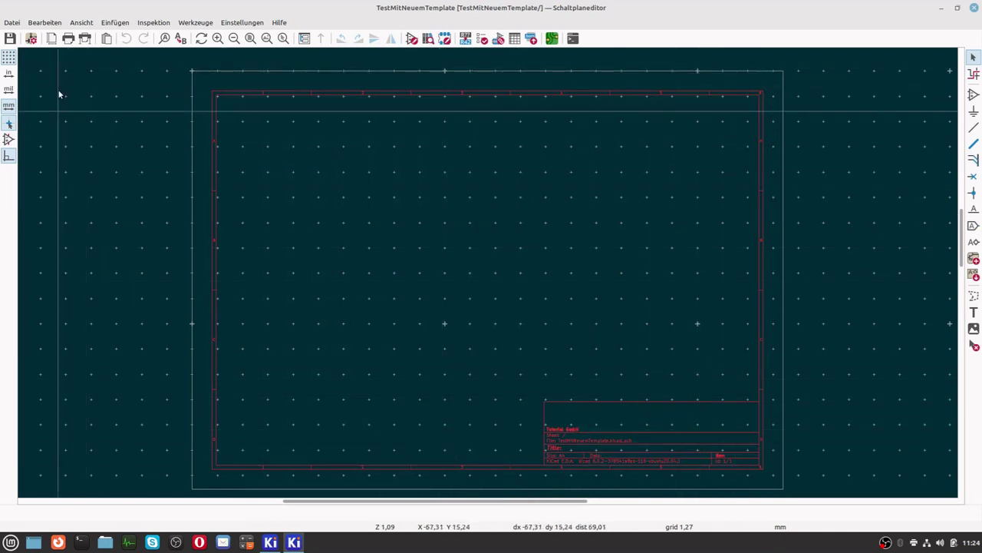
In the schematic's page settings, replace the drawing sheet file with TestMitNeuemTemplate.kicad_wks from the project folder and accept
left_click(51, 38)
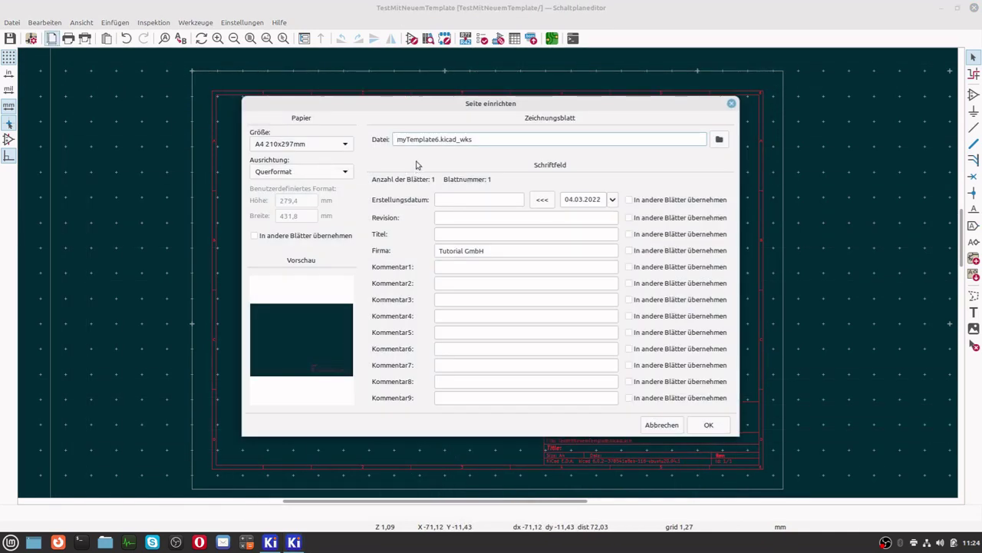
triple_click(459, 139)
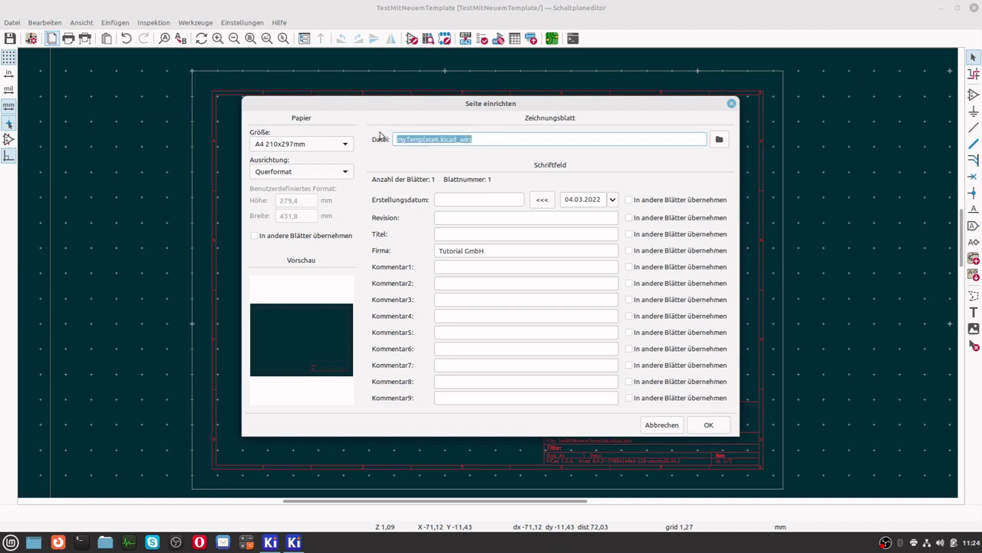
left_click(270, 542)
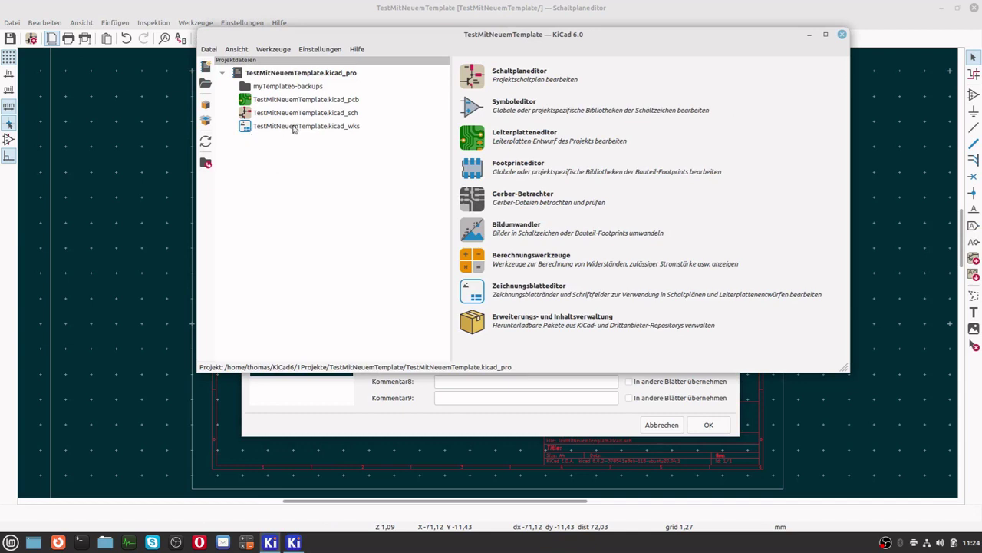
left_click(349, 423)
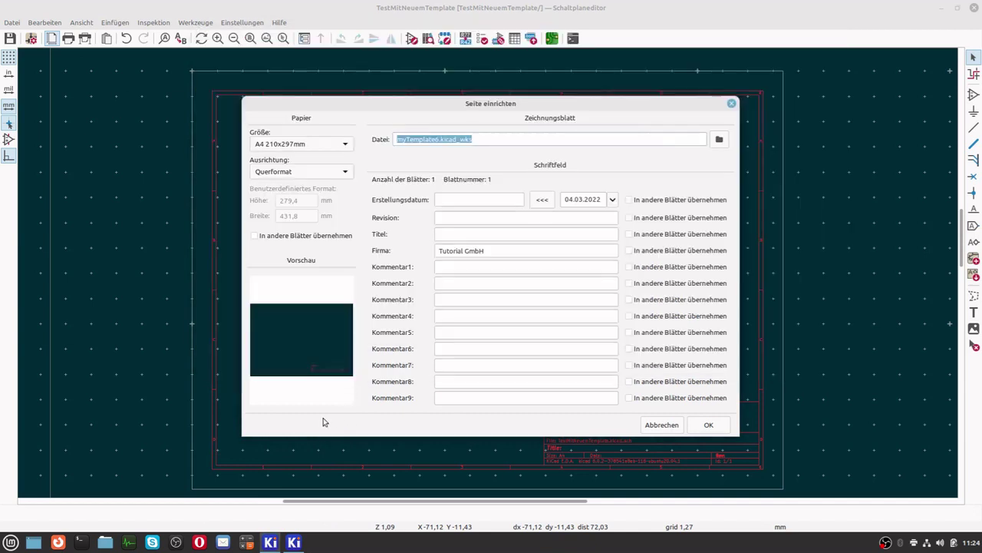
left_click(718, 140)
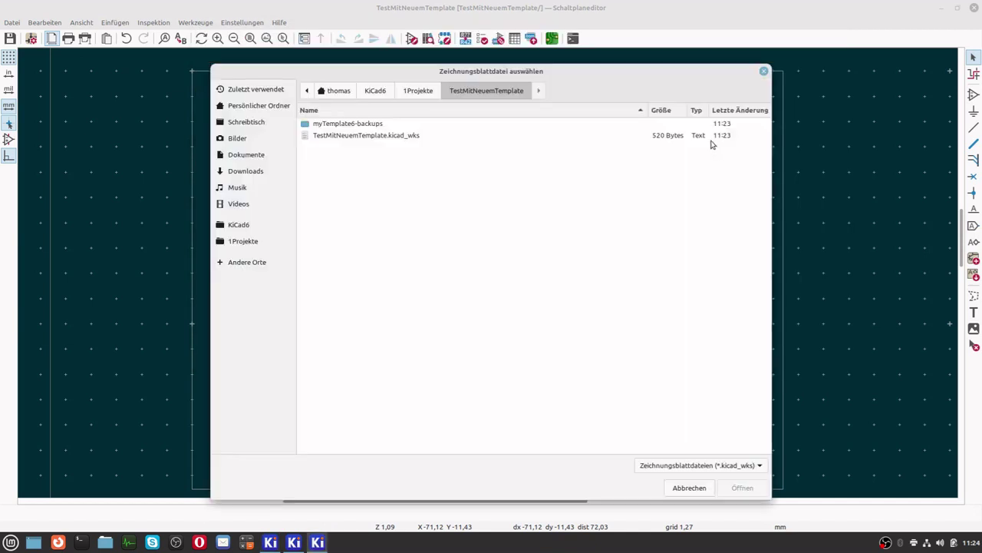
left_click(381, 136)
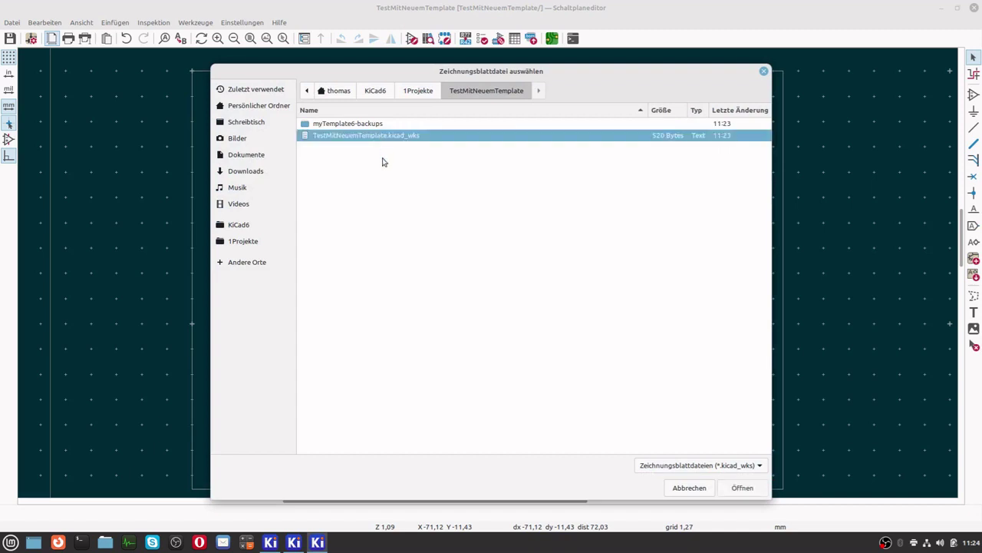
left_click(743, 488)
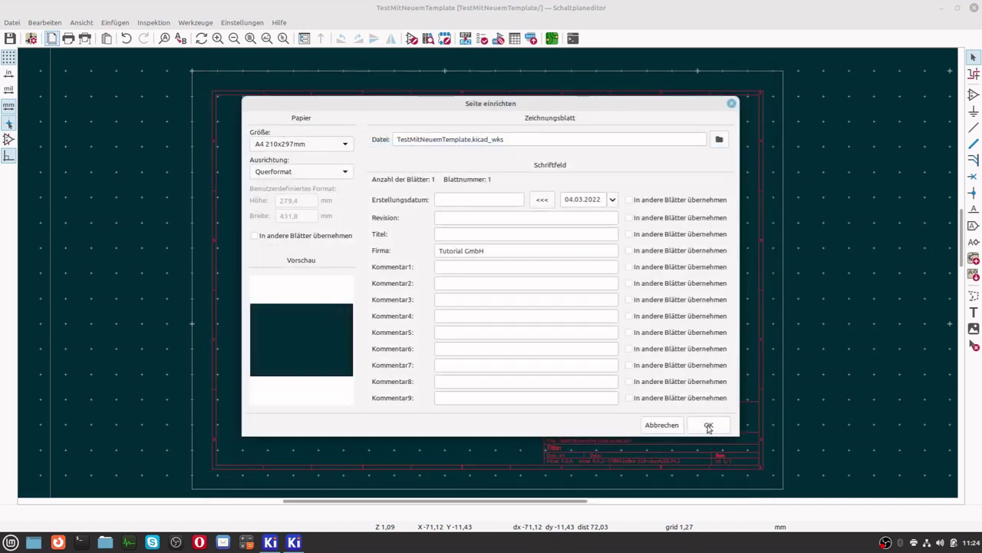
left_click(709, 426)
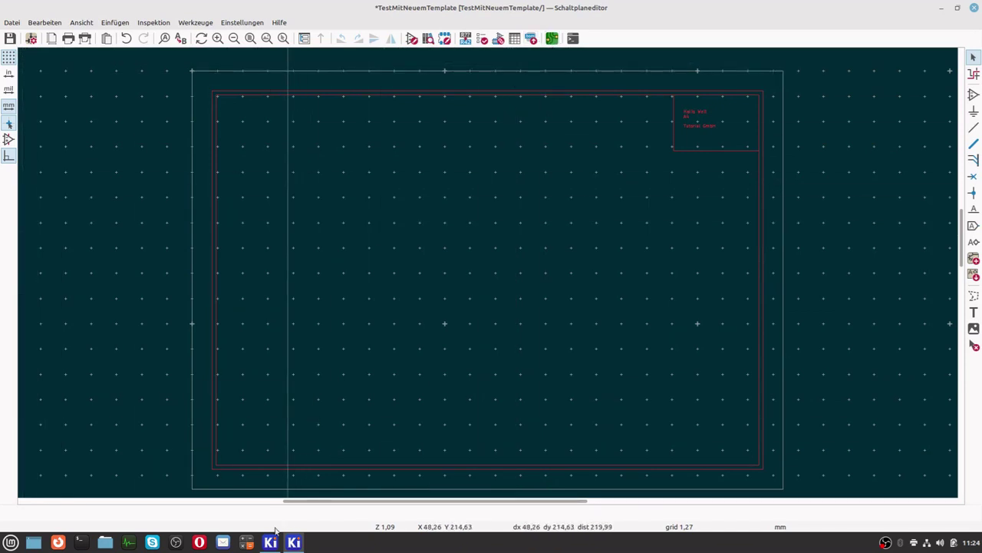
Open the project's board layout from the project manager and dismiss the drawing sheet notice
mouse_move(267, 546)
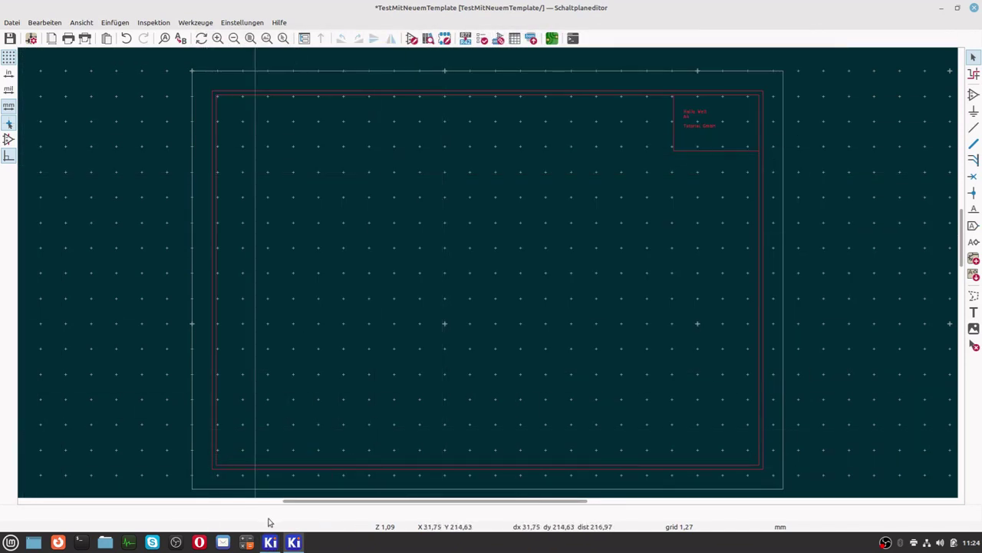
left_click(270, 543)
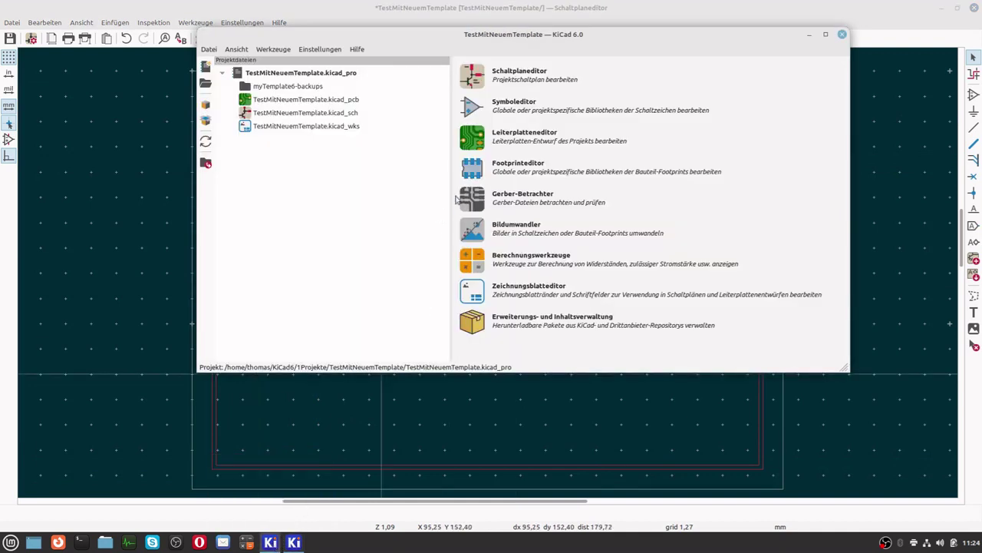
left_click(473, 138)
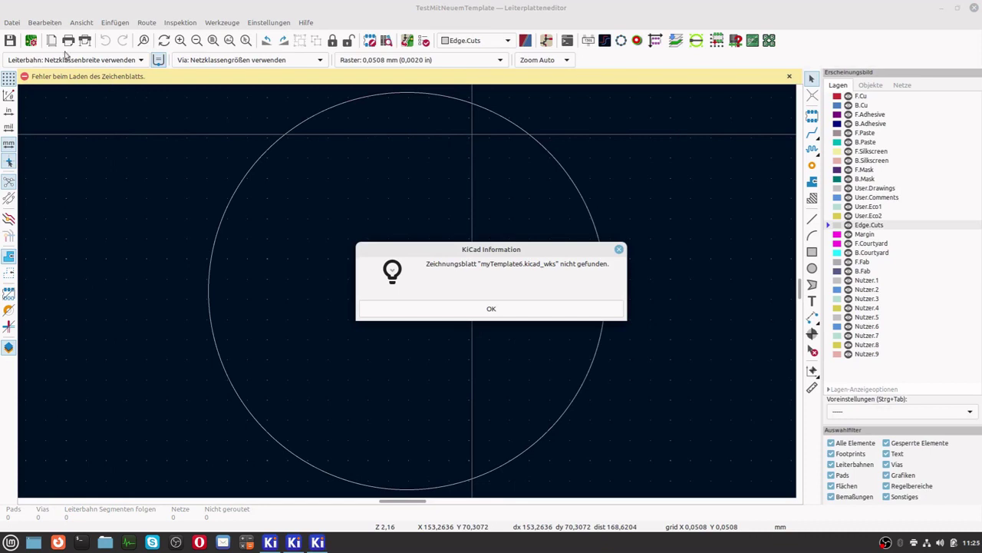
left_click(488, 310)
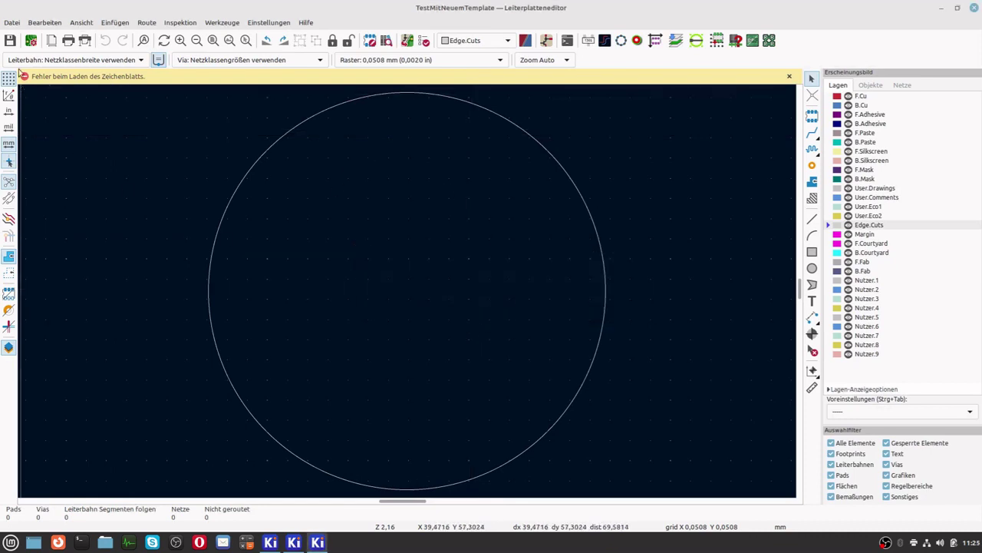